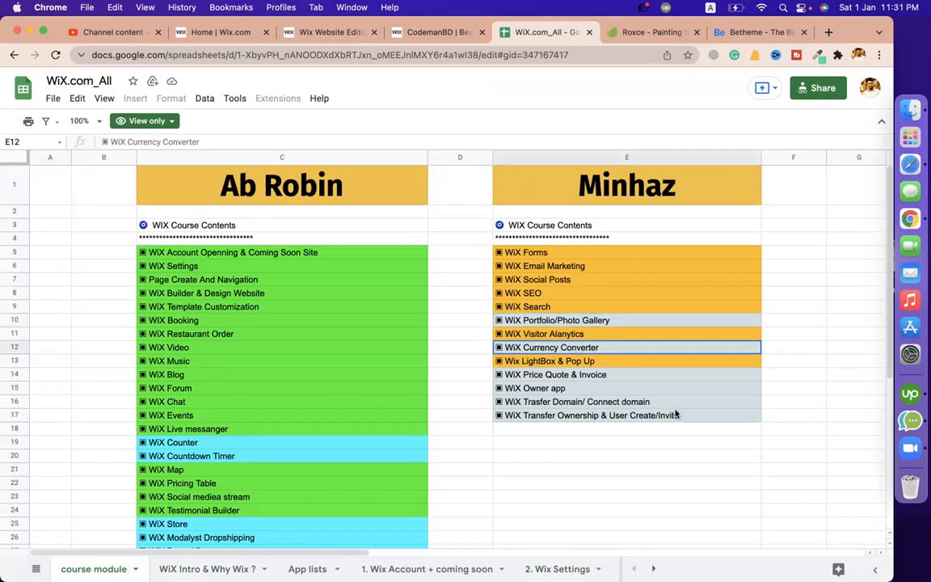
Look over the Price Quote & Invoice, Owner app and Currency Converter topics in the course sheet
{"action": "left_click", "coordinate": [575, 377]}
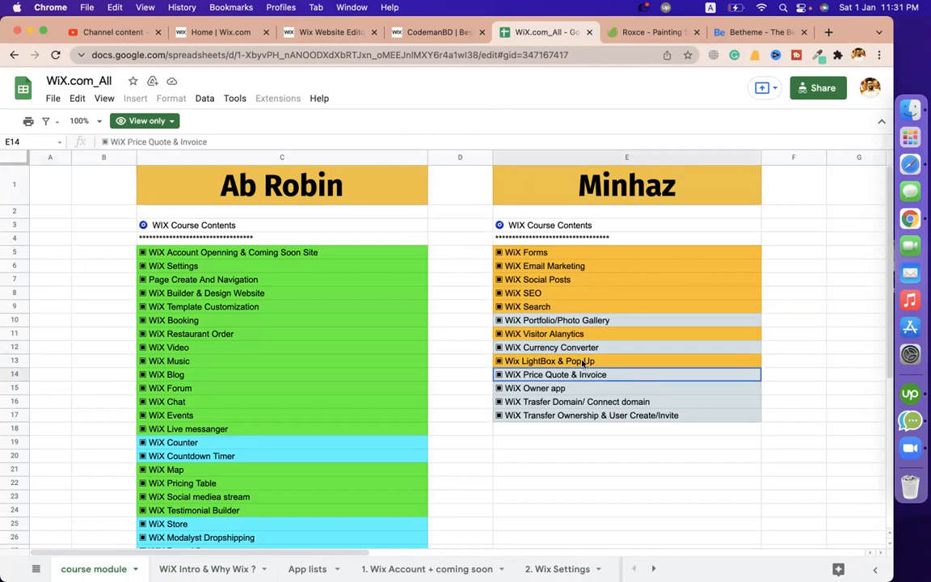
{"action": "left_click", "coordinate": [557, 391]}
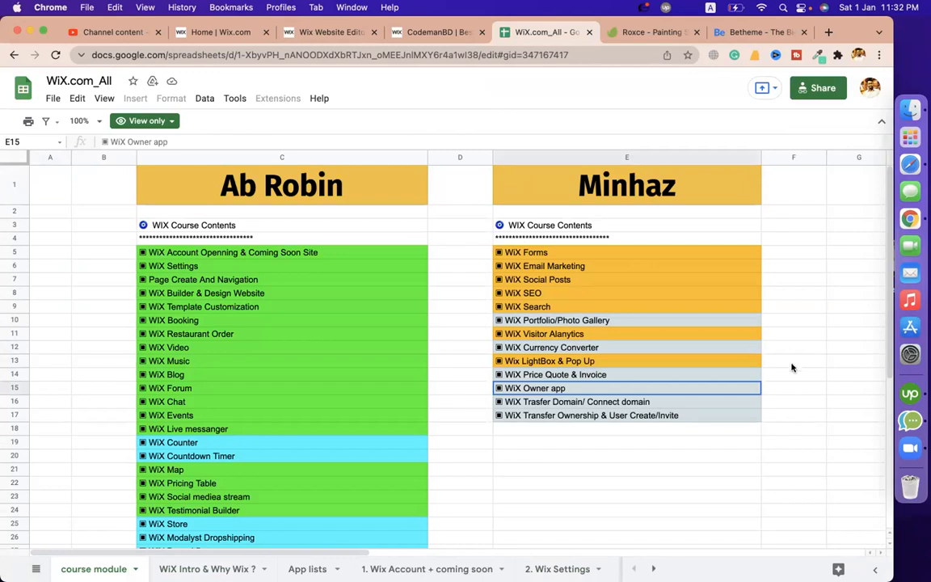
{"action": "left_click", "coordinate": [627, 443]}
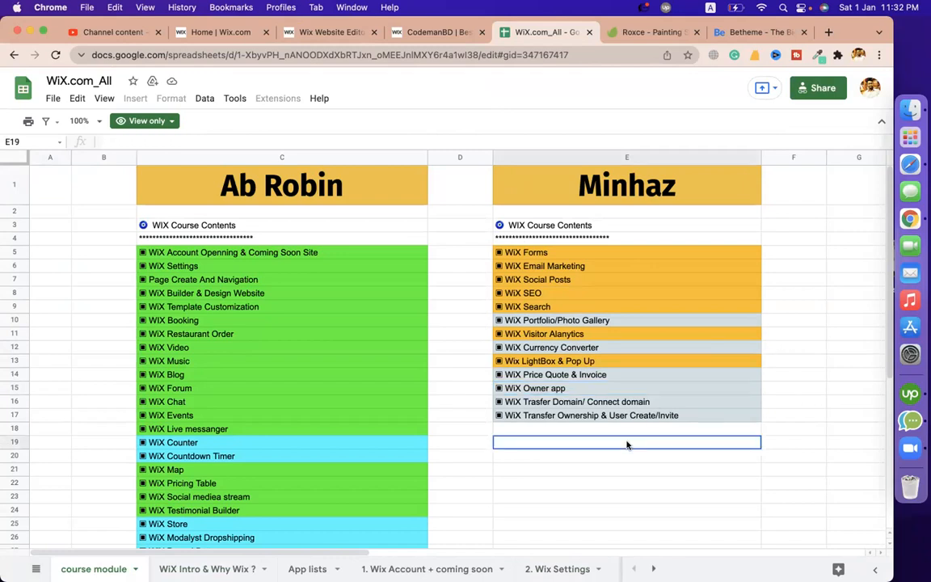
{"action": "left_click", "coordinate": [549, 321]}
{"action": "left_click", "coordinate": [539, 349]}
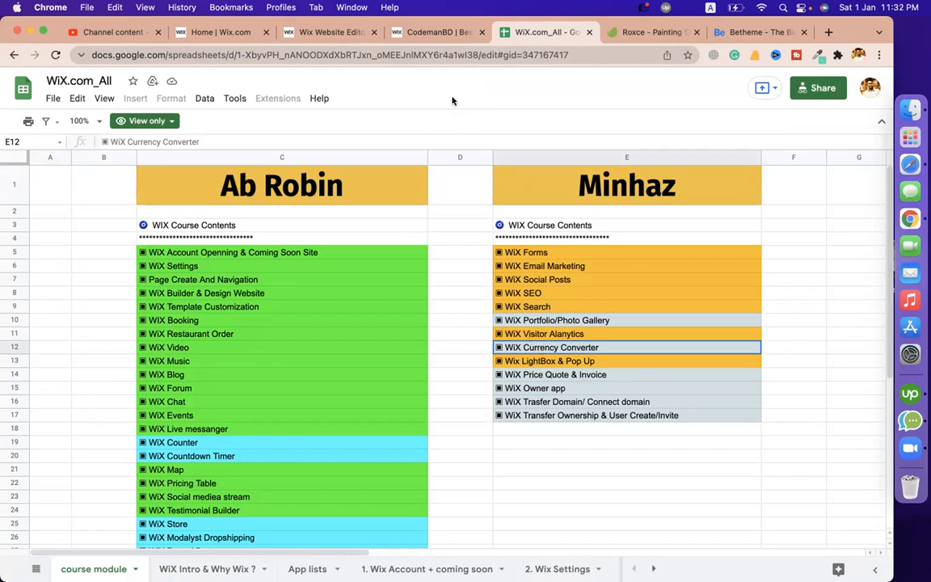
Return to the Wix site editor and exit preview mode
{"action": "left_click", "coordinate": [350, 34]}
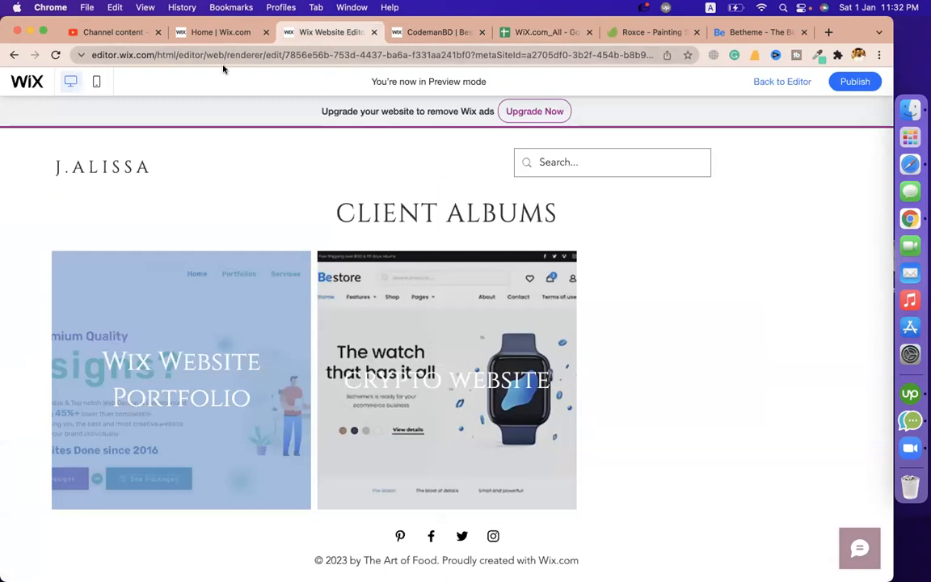
{"action": "left_click", "coordinate": [408, 33]}
{"action": "left_click", "coordinate": [352, 34]}
{"action": "left_click", "coordinate": [225, 33]}
{"action": "left_click", "coordinate": [285, 34]}
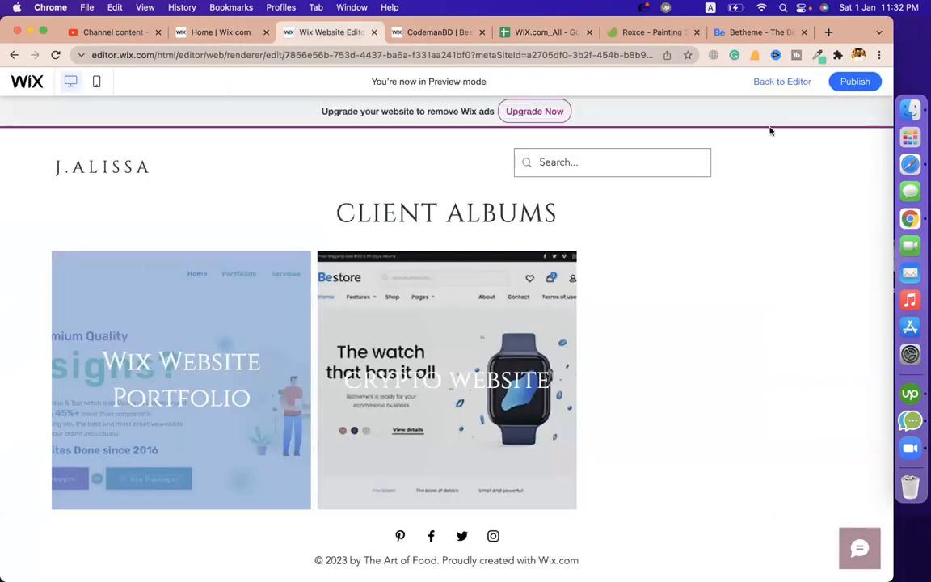
{"action": "left_click", "coordinate": [770, 84]}
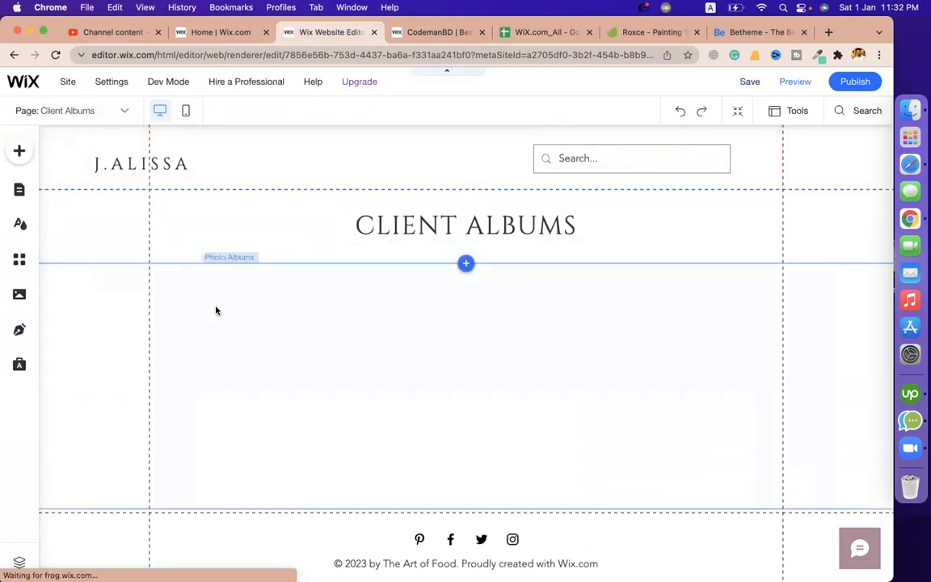
Search the App Market for 'currency con' and add the Currency Converter app to the site
{"action": "left_click", "coordinate": [21, 260]}
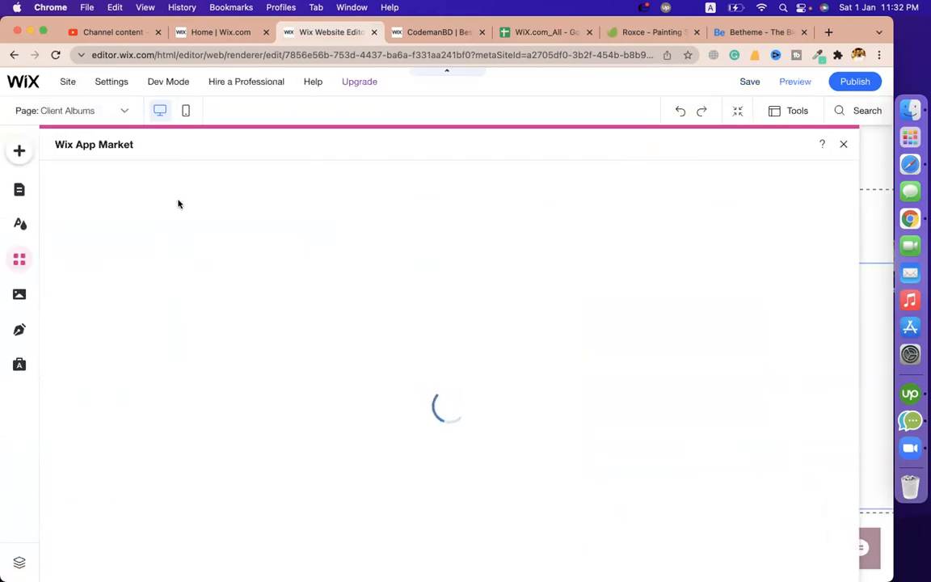
{"action": "left_click", "coordinate": [98, 183]}
{"action": "type", "text": "currency con"}
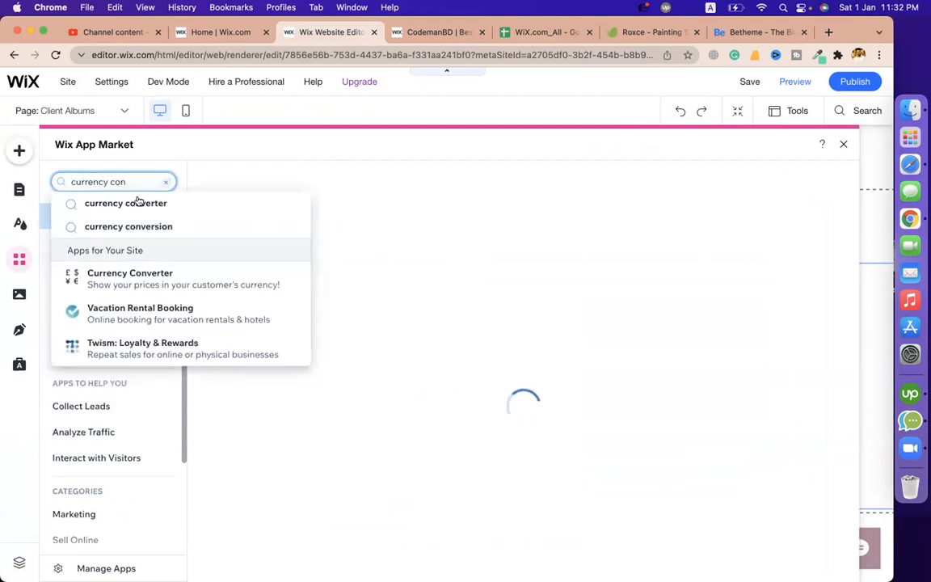
{"action": "left_click", "coordinate": [127, 285]}
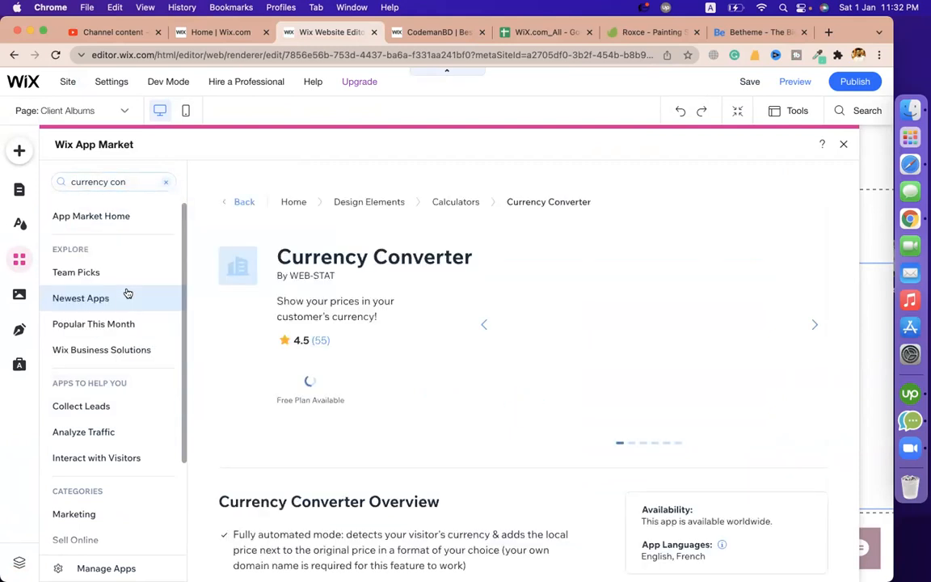
{"action": "left_click", "coordinate": [314, 389]}
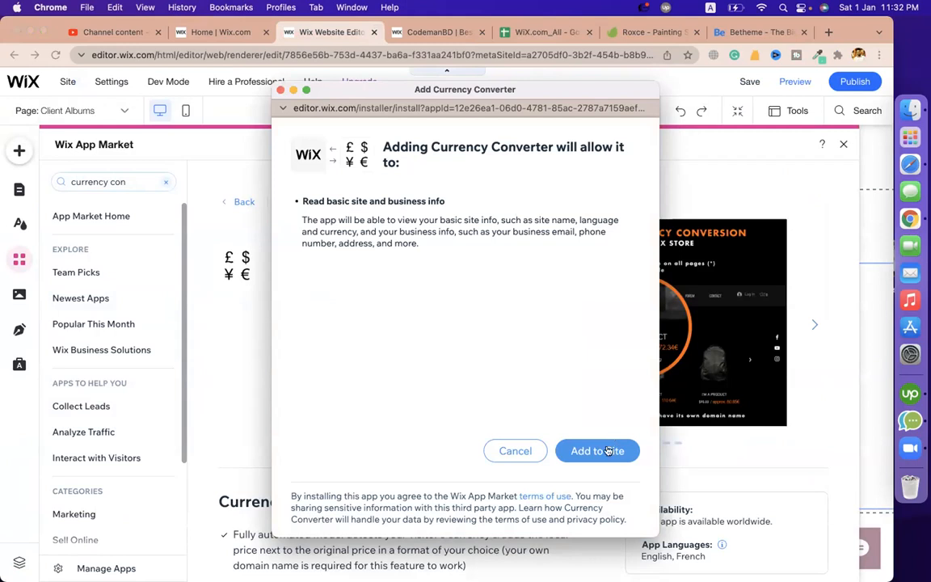
{"action": "left_click", "coordinate": [608, 452]}
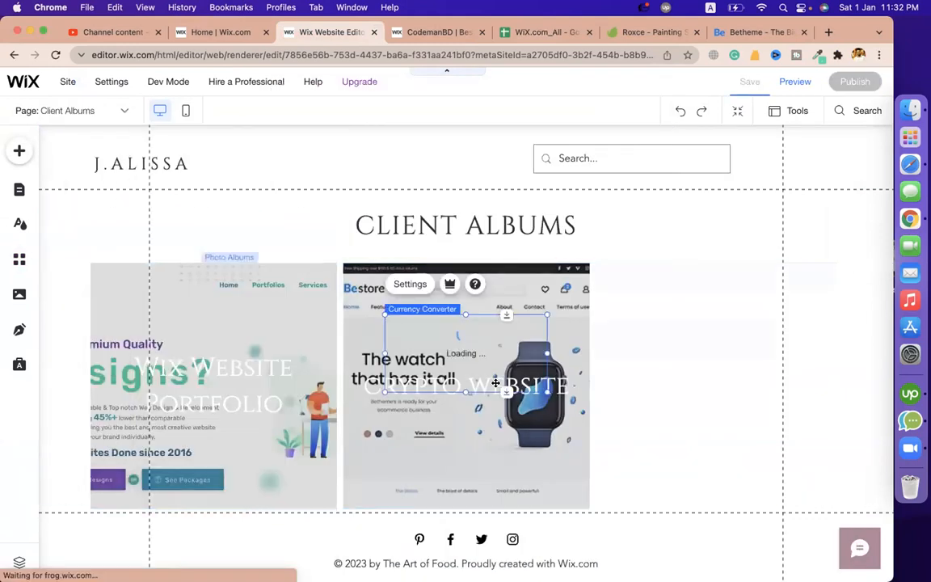
Place the Currency Converter widget in the header near Client Albums and widen it
{"action": "left_click_drag", "start_coordinate": [503, 338], "coordinate": [362, 129]}
{"action": "left_click", "coordinate": [394, 166]}
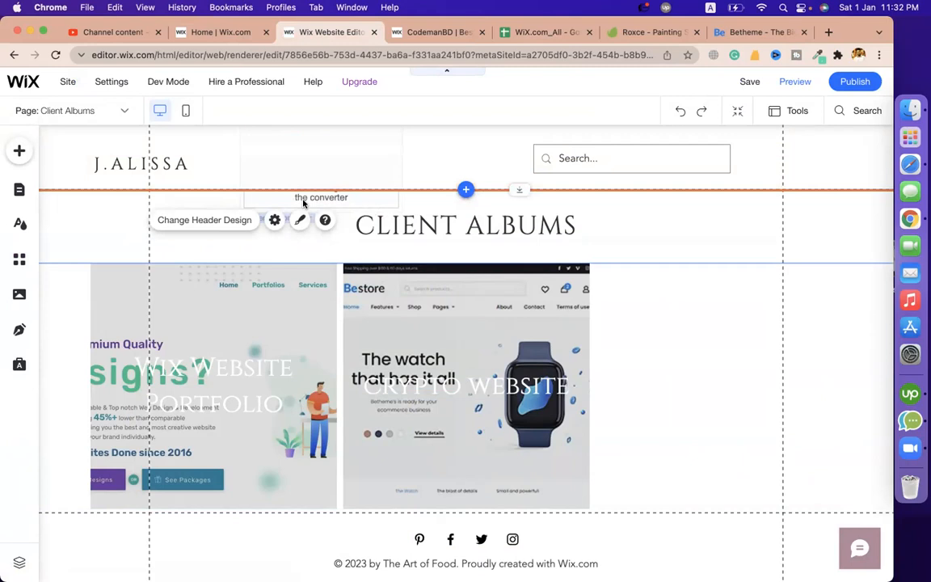
{"action": "left_click", "coordinate": [391, 173]}
{"action": "left_click_drag", "start_coordinate": [400, 168], "coordinate": [464, 168]}
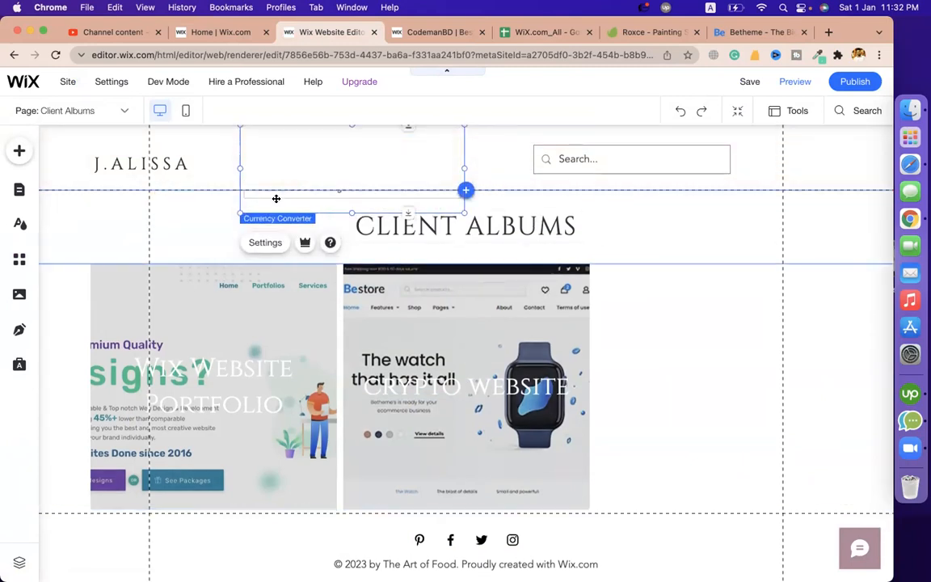
Open the converter's configuration and review the currency lists, keeping US Dollar to Euro
{"action": "left_click", "coordinate": [270, 242]}
{"action": "left_click_drag", "start_coordinate": [252, 218], "coordinate": [667, 168]}
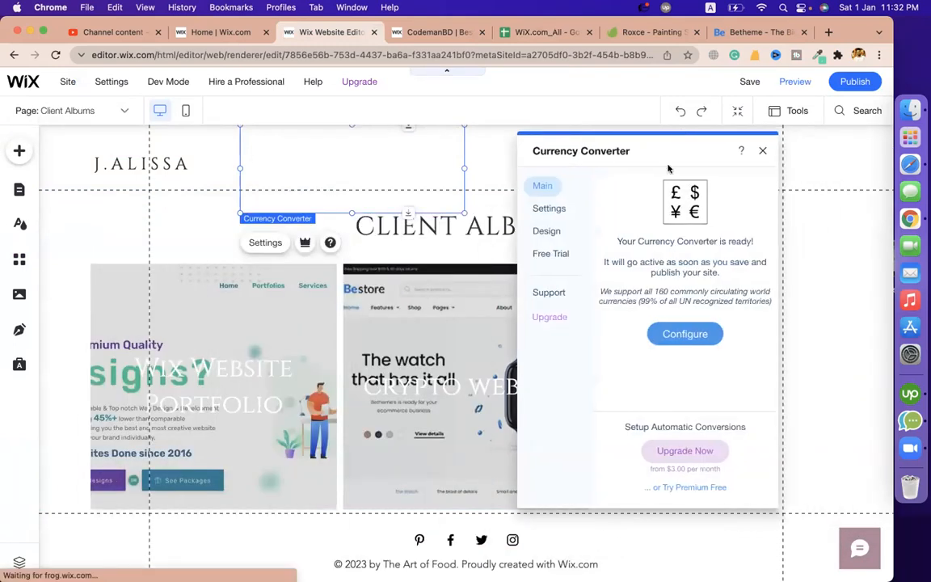
{"action": "left_click", "coordinate": [689, 331]}
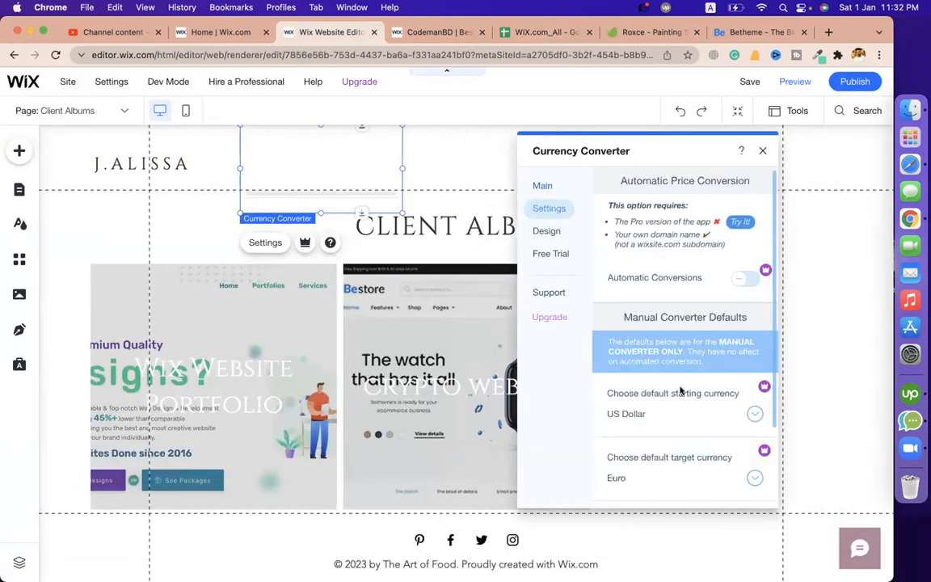
{"action": "left_click", "coordinate": [750, 413]}
{"action": "left_click", "coordinate": [752, 413]}
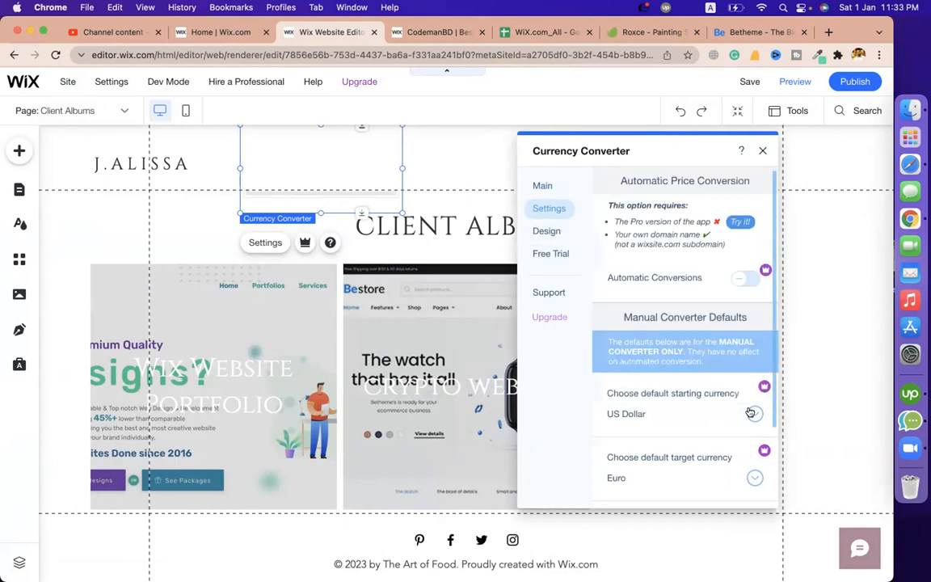
{"action": "left_click", "coordinate": [758, 484]}
{"action": "left_click", "coordinate": [757, 483]}
{"action": "left_click", "coordinate": [752, 413]}
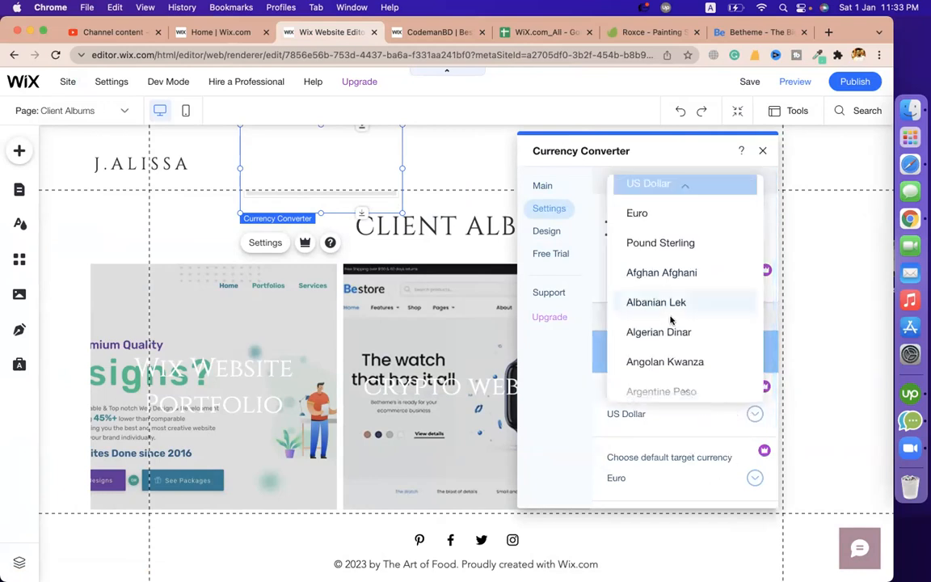
{"action": "left_click", "coordinate": [578, 403]}
Look between the converter's appearance options and its Free Trial offer
{"action": "mouse_move", "coordinate": [761, 388]}
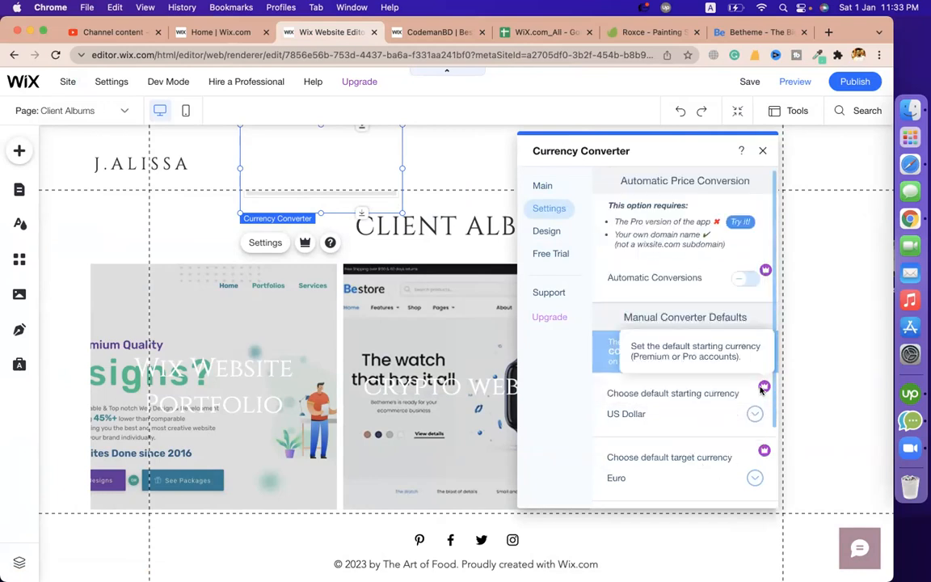
{"action": "left_click", "coordinate": [553, 234]}
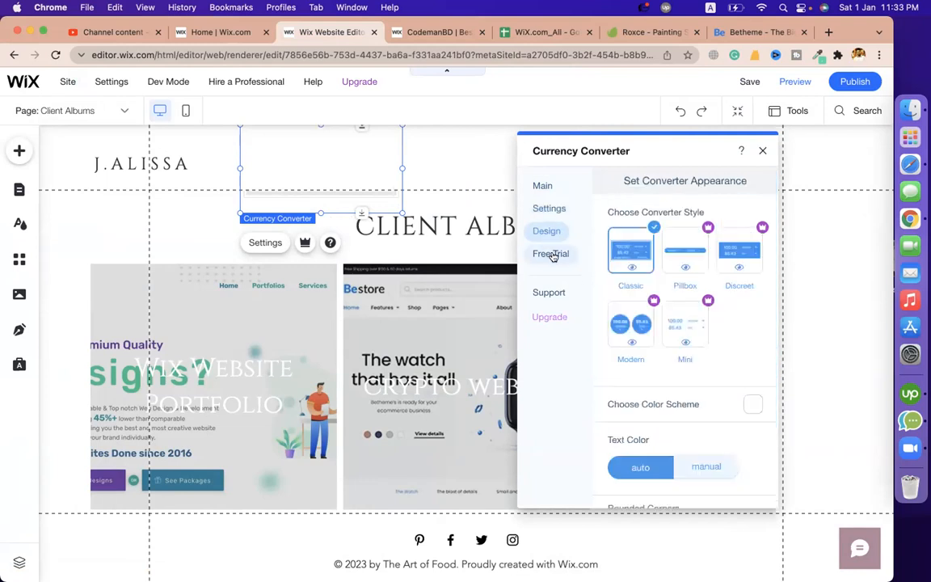
{"action": "left_click", "coordinate": [552, 256]}
{"action": "left_click", "coordinate": [547, 234]}
{"action": "left_click", "coordinate": [554, 258]}
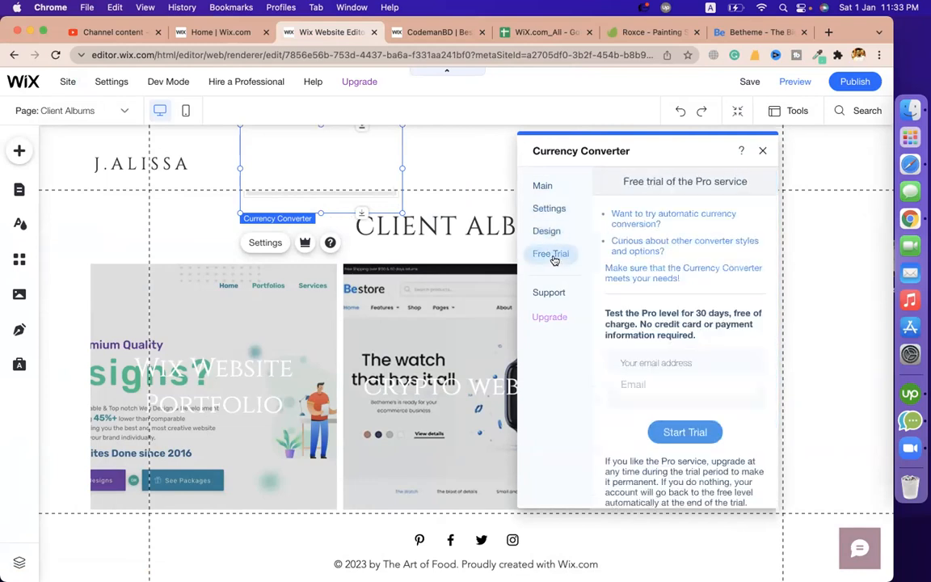
Enter an e-mail address and start the 30-day Pro free trial
{"action": "left_click", "coordinate": [662, 384]}
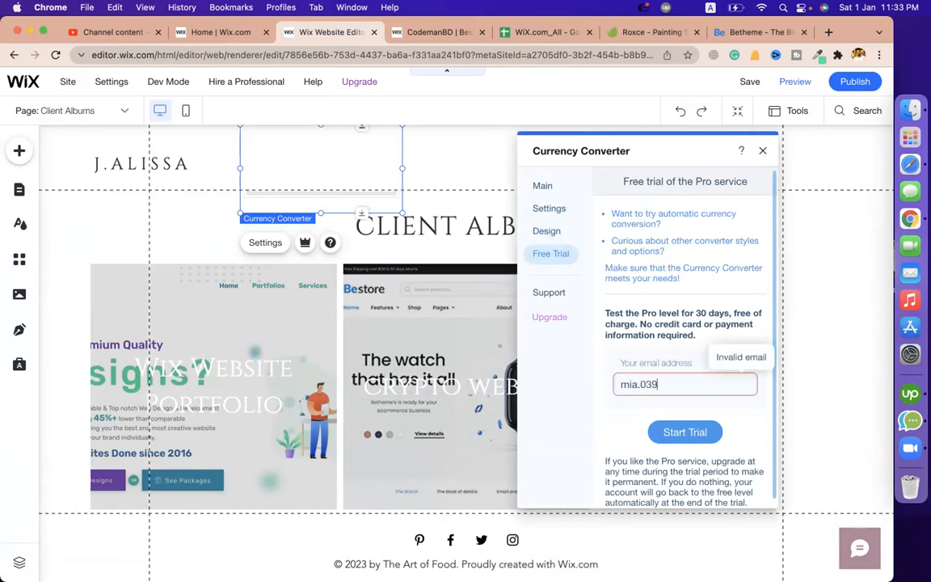
{"action": "left_click", "coordinate": [778, 440]}
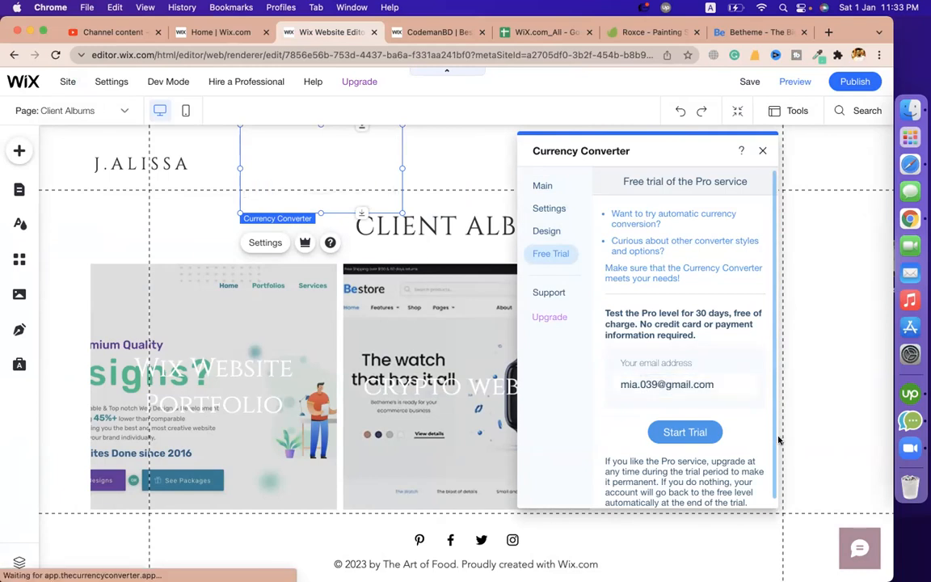
{"action": "left_click", "coordinate": [691, 433]}
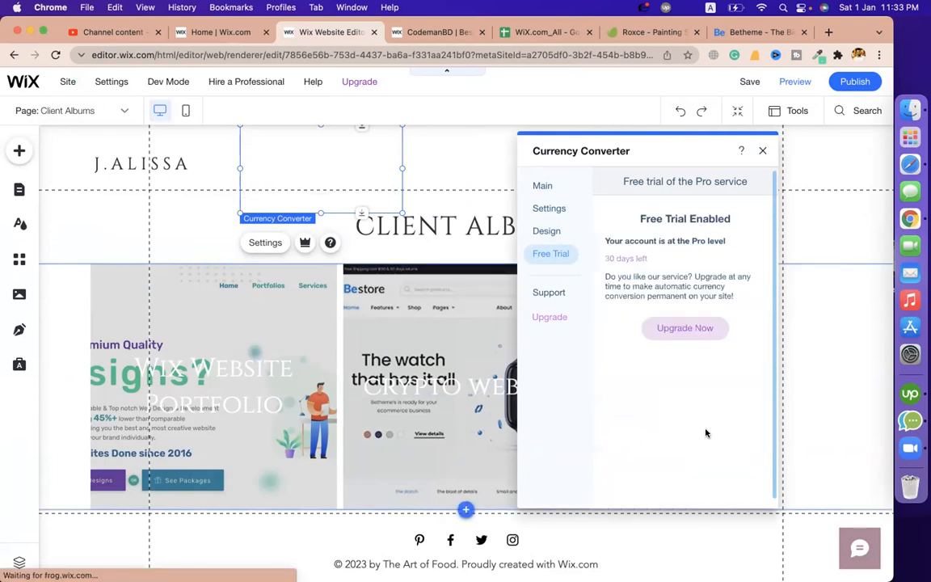
{"action": "left_click", "coordinate": [546, 232]}
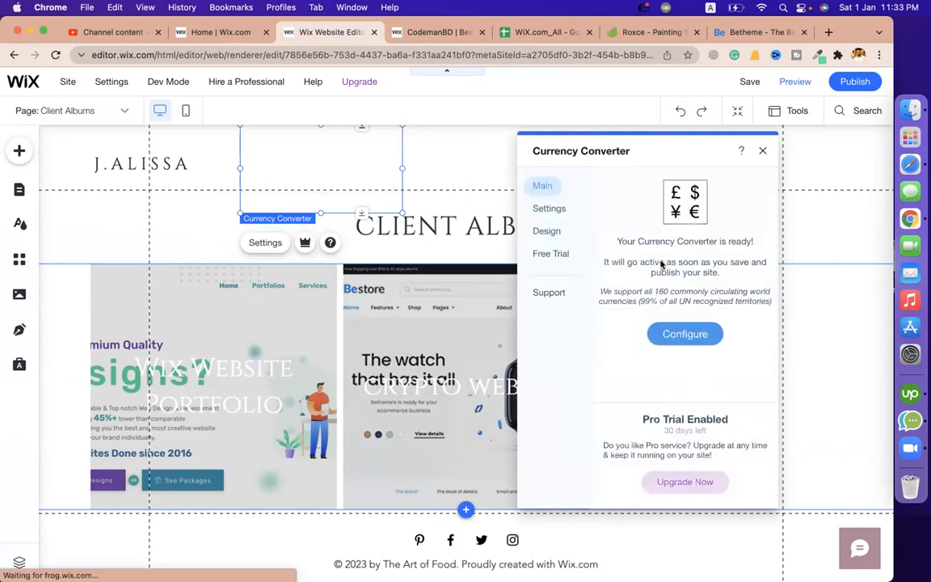
Turn on automatic currency conversions and view their setup instructions
{"action": "left_click", "coordinate": [663, 334]}
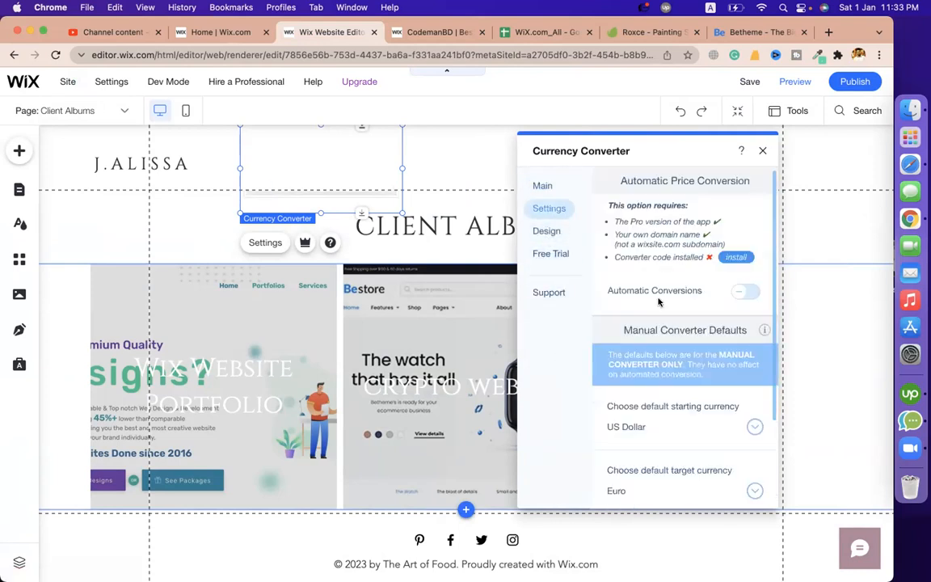
{"action": "scroll", "coordinate": [748, 285], "scroll_direction": "down", "scroll_amount": 1}
{"action": "left_click", "coordinate": [749, 245]}
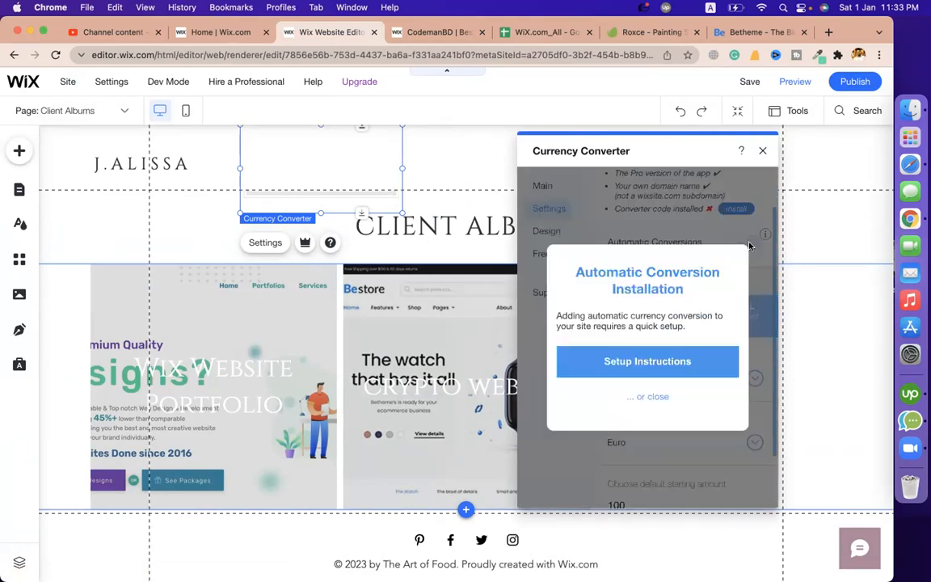
{"action": "left_click", "coordinate": [646, 360]}
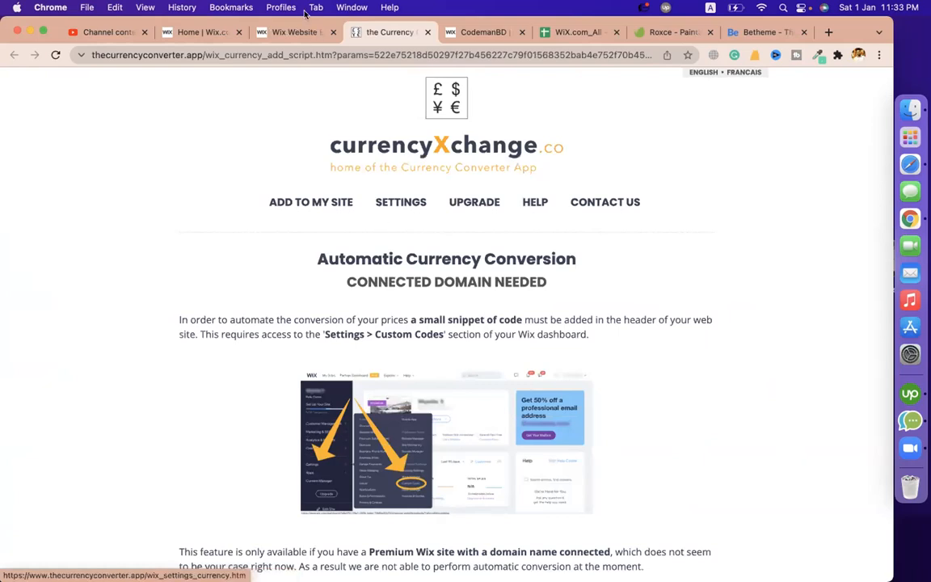
{"action": "left_click", "coordinate": [279, 31]}
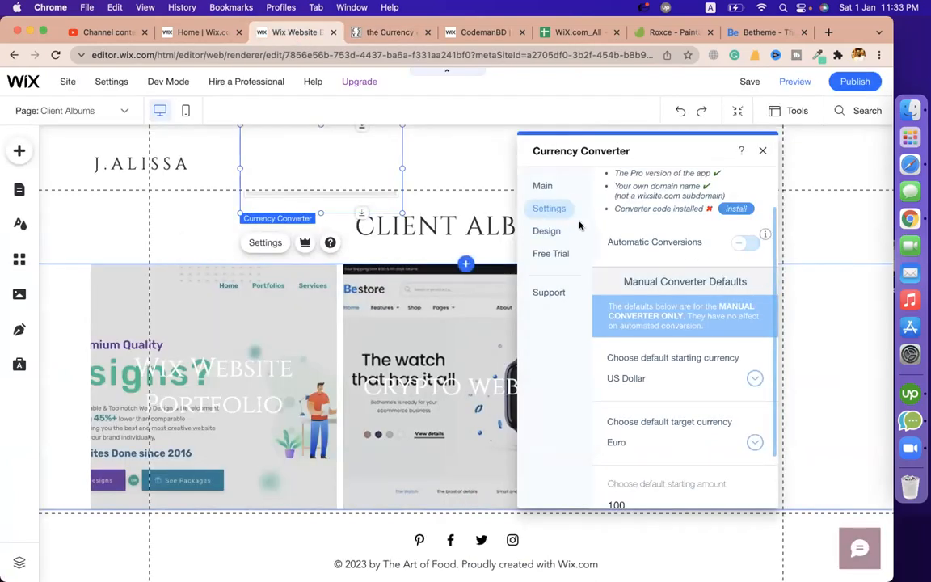
Confirm the free trial status, then publish the site and preview it
{"action": "left_click", "coordinate": [547, 232]}
{"action": "left_click", "coordinate": [548, 253]}
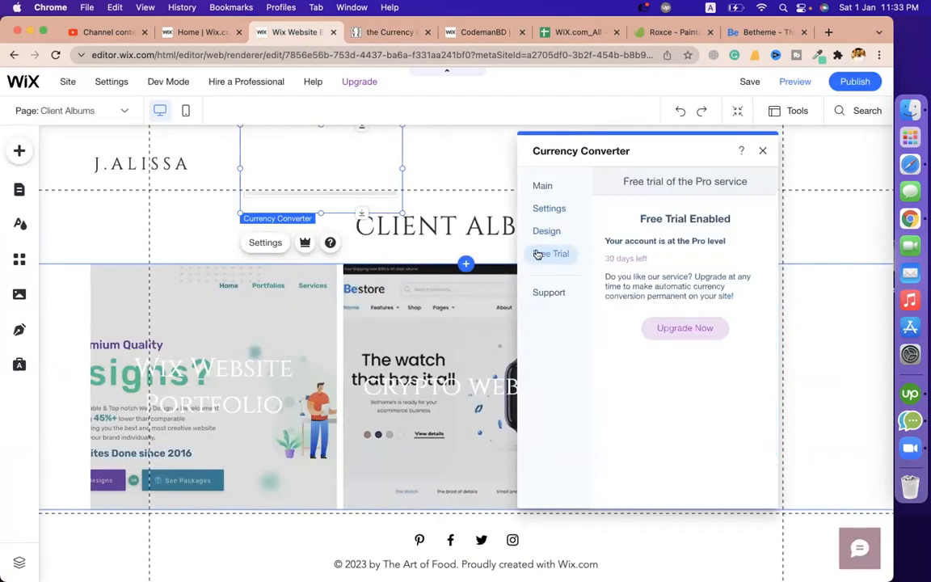
{"action": "left_click", "coordinate": [541, 211]}
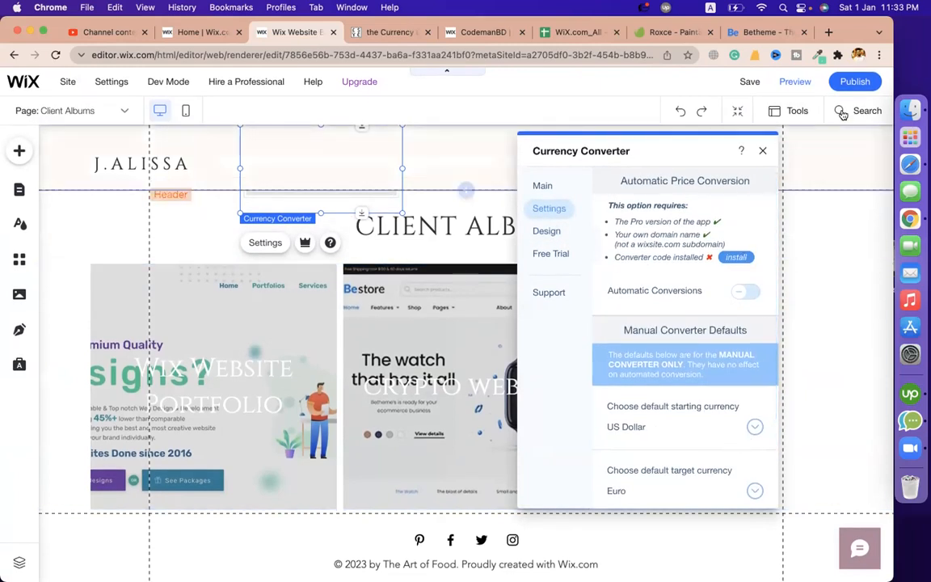
{"action": "left_click", "coordinate": [850, 84]}
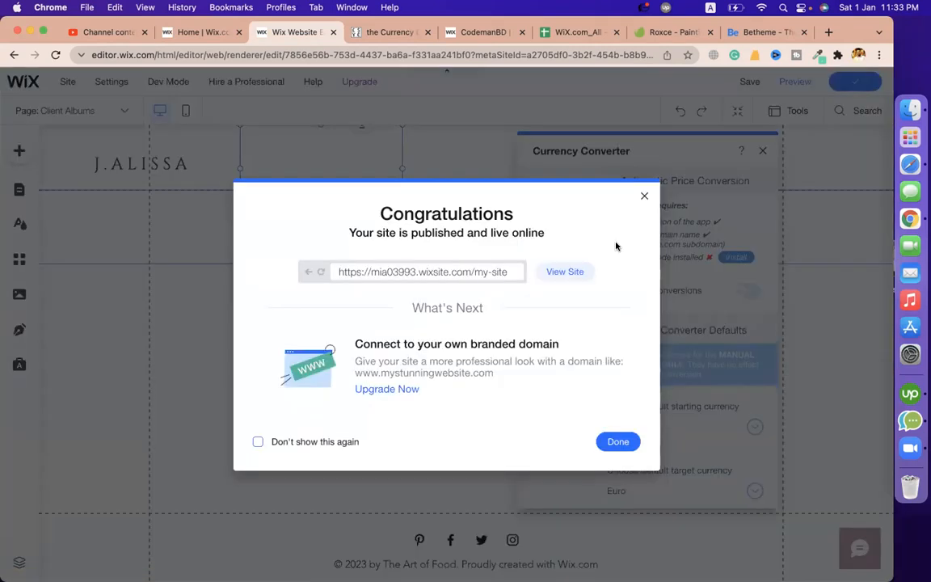
{"action": "left_click", "coordinate": [608, 441]}
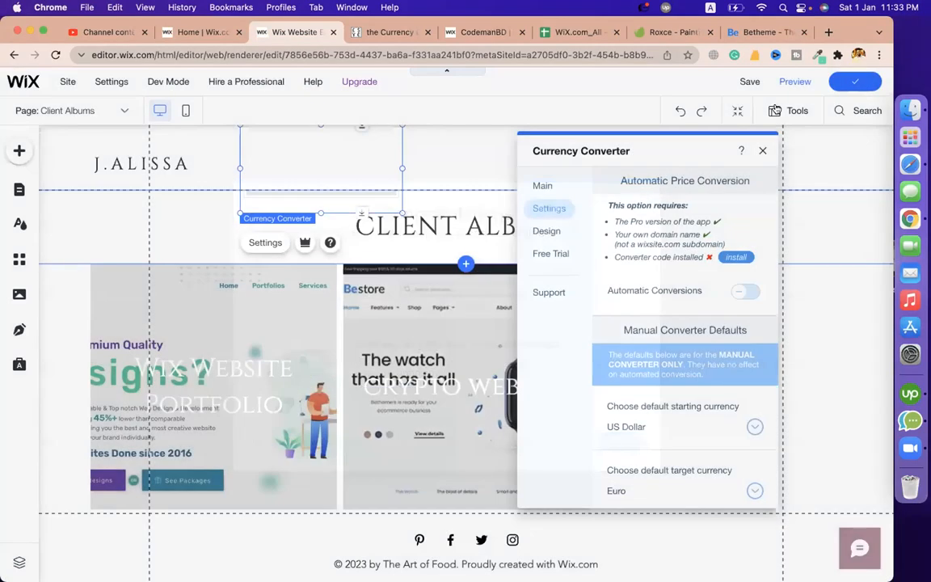
{"action": "left_click", "coordinate": [795, 83]}
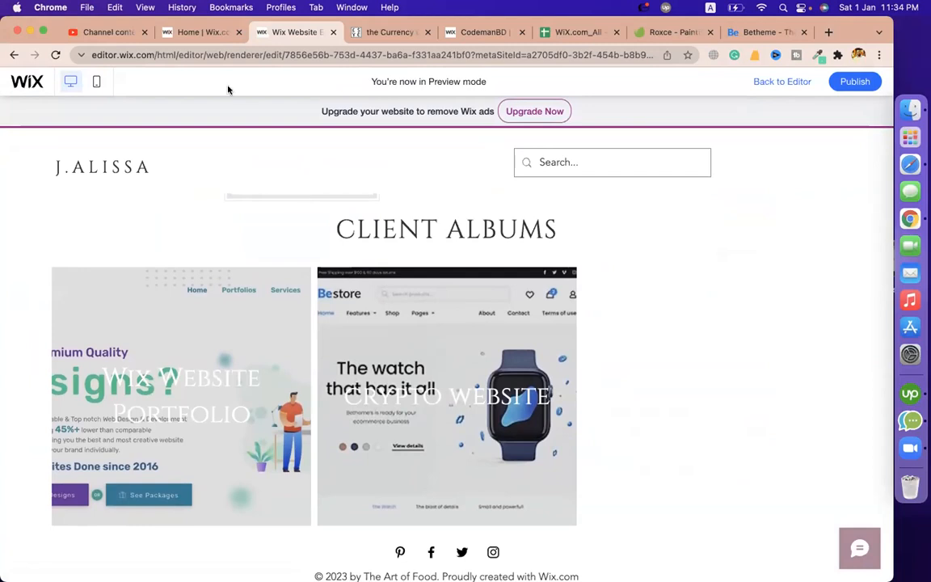
Move the currency converter to the right of the client album images
{"action": "left_click", "coordinate": [762, 83]}
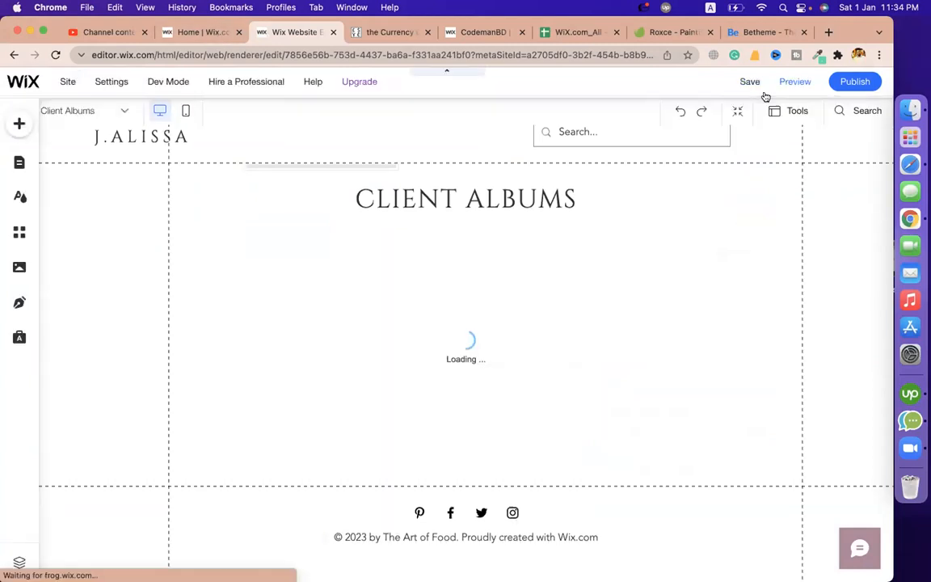
{"action": "left_click", "coordinate": [279, 210]}
{"action": "left_click_drag", "start_coordinate": [279, 210], "coordinate": [639, 324]}
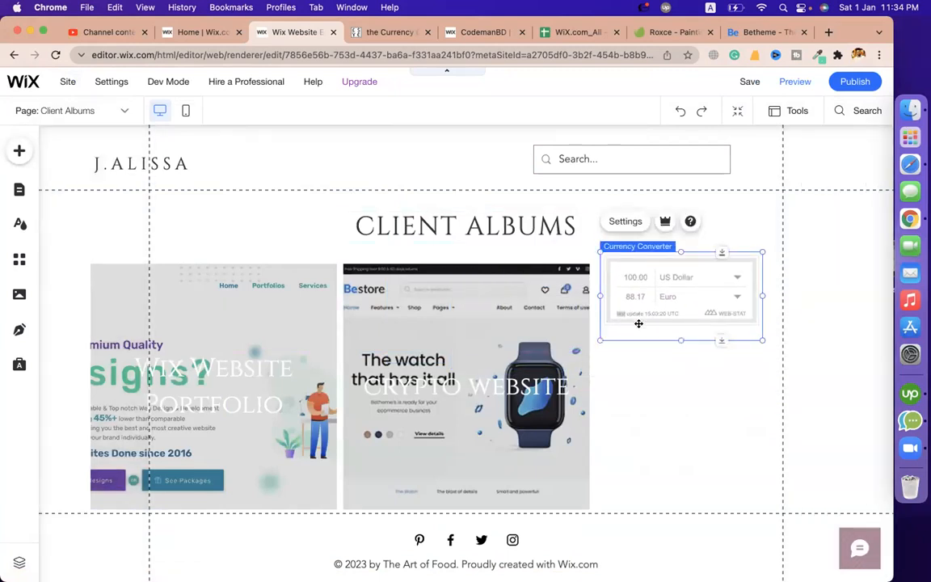
{"action": "left_click", "coordinate": [713, 437]}
{"action": "left_click", "coordinate": [720, 232]}
Republish the site and preview the repositioned converter
{"action": "left_click", "coordinate": [692, 309]}
{"action": "left_click", "coordinate": [742, 235]}
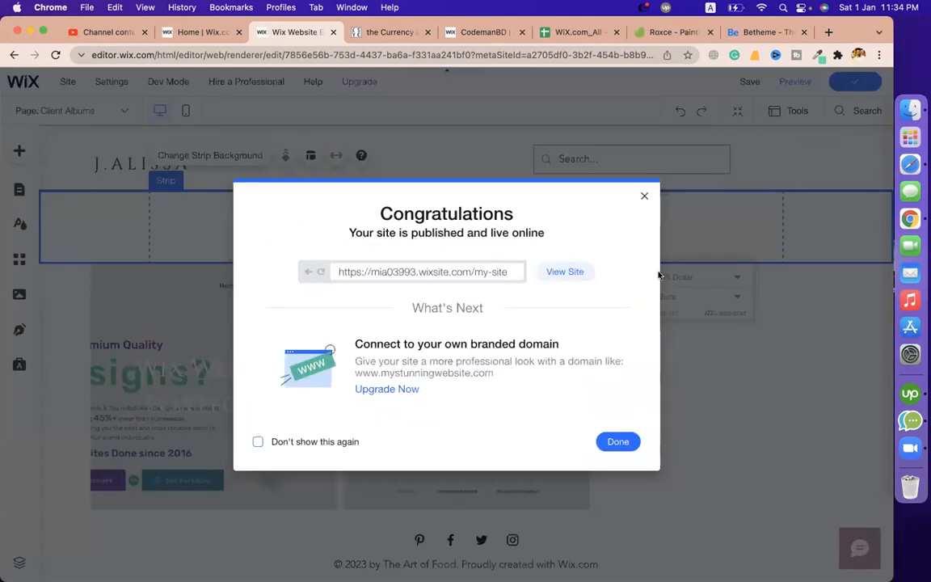
{"action": "left_click", "coordinate": [618, 441]}
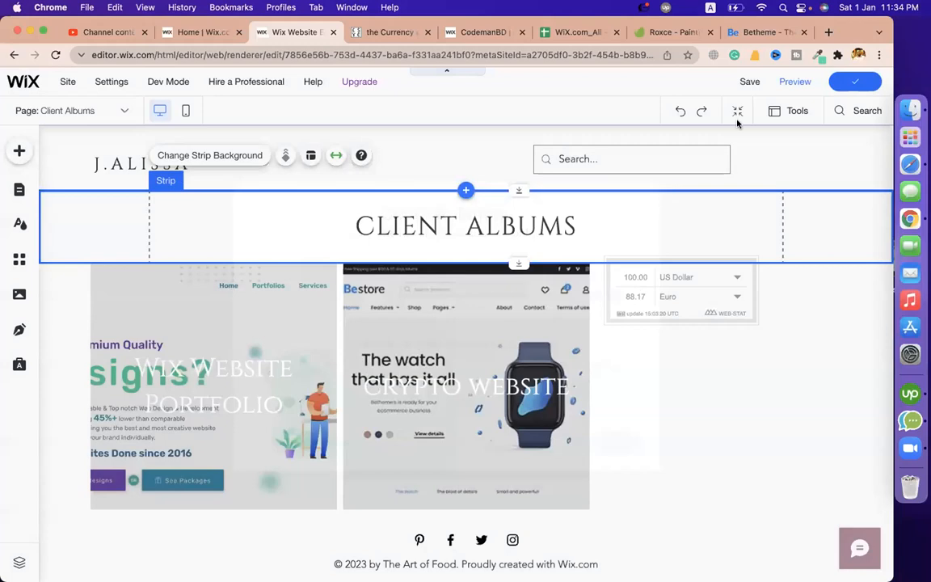
{"action": "left_click", "coordinate": [780, 89]}
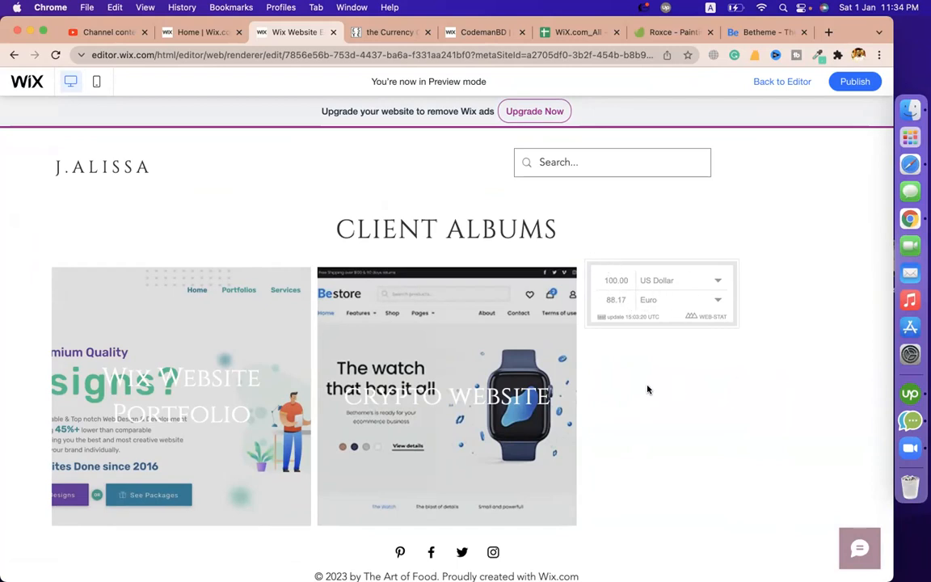
Close the currency converter reference tab and select the WiX Price Quote & Invoice topic in the course sheet
{"action": "left_click", "coordinate": [427, 32]}
{"action": "left_click", "coordinate": [456, 31]}
{"action": "left_click", "coordinate": [566, 387]}
{"action": "left_click", "coordinate": [548, 375]}
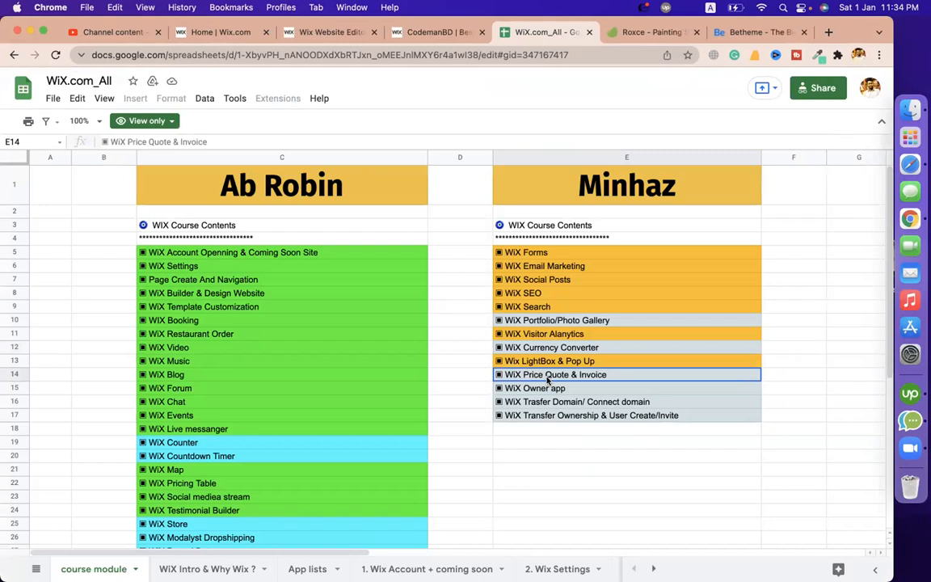
Open and read through the '38. WiX Price Quote & Invoice' sheet, then go back to Wix
{"action": "left_click", "coordinate": [35, 569]}
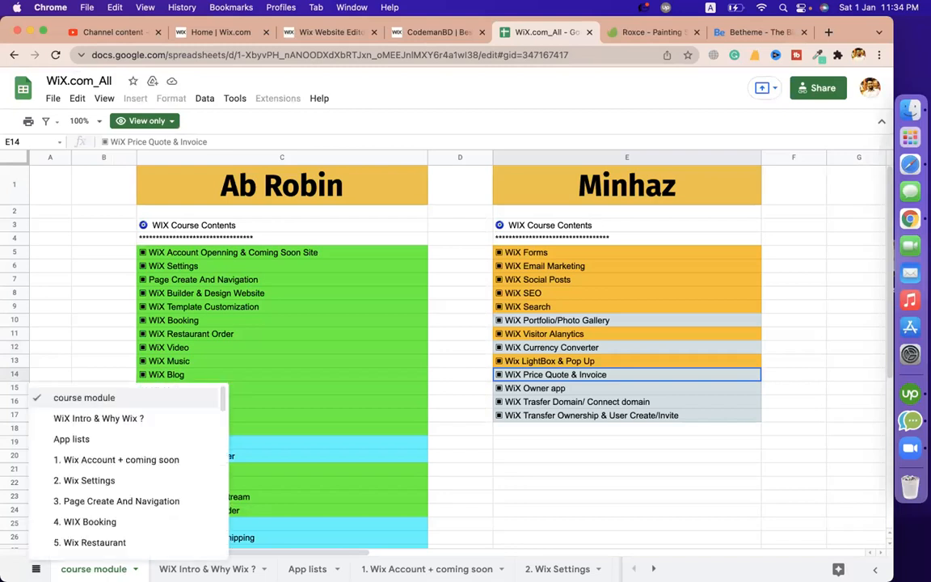
{"action": "scroll", "coordinate": [112, 505], "scroll_direction": "down", "scroll_amount": 8}
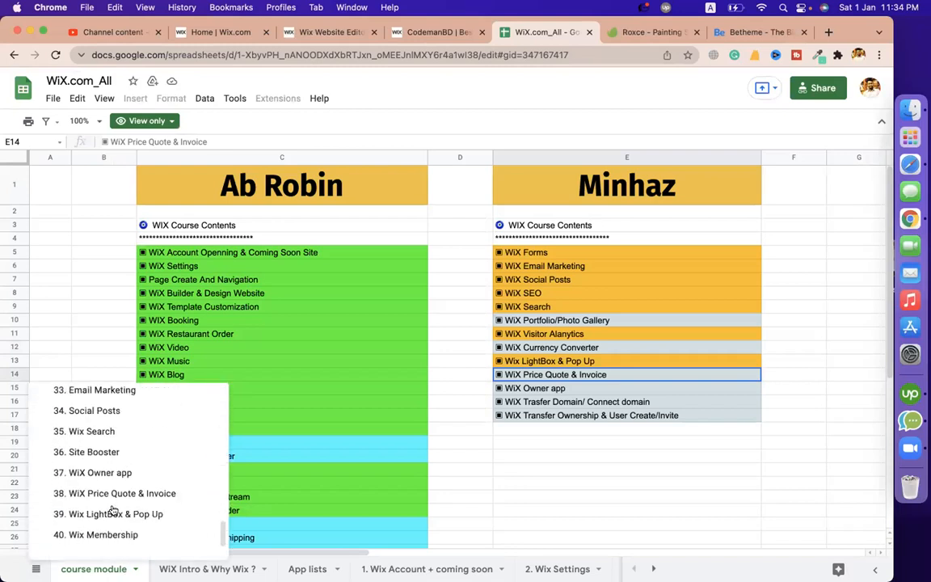
{"action": "left_click", "coordinate": [101, 494]}
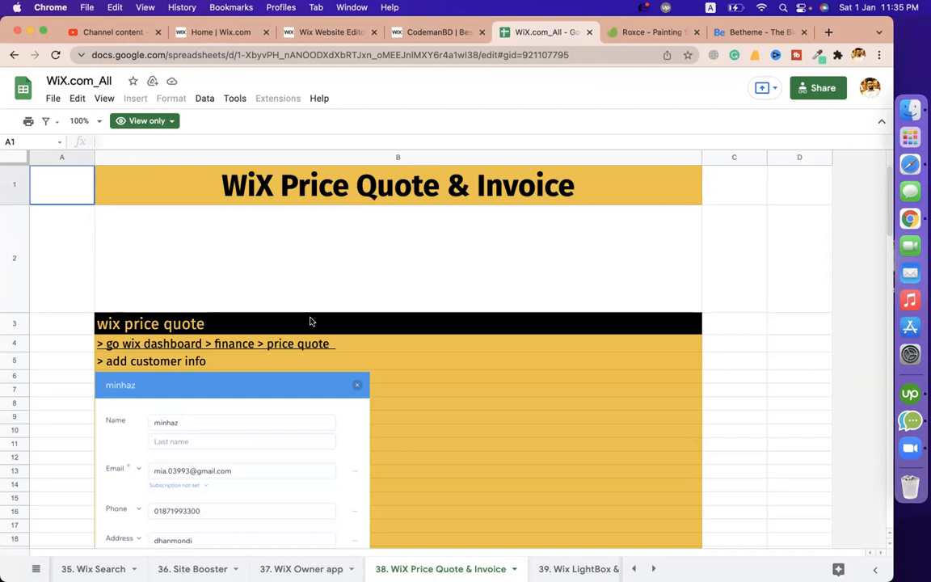
{"action": "scroll", "coordinate": [283, 291], "scroll_direction": "down", "scroll_amount": 5}
{"action": "scroll", "coordinate": [297, 325], "scroll_direction": "up", "scroll_amount": 2}
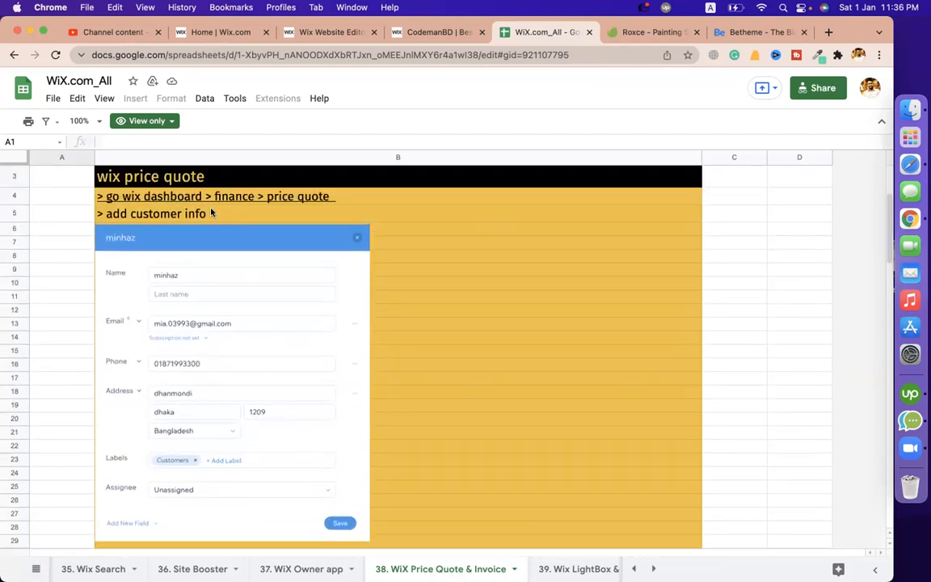
{"action": "left_click", "coordinate": [324, 33]}
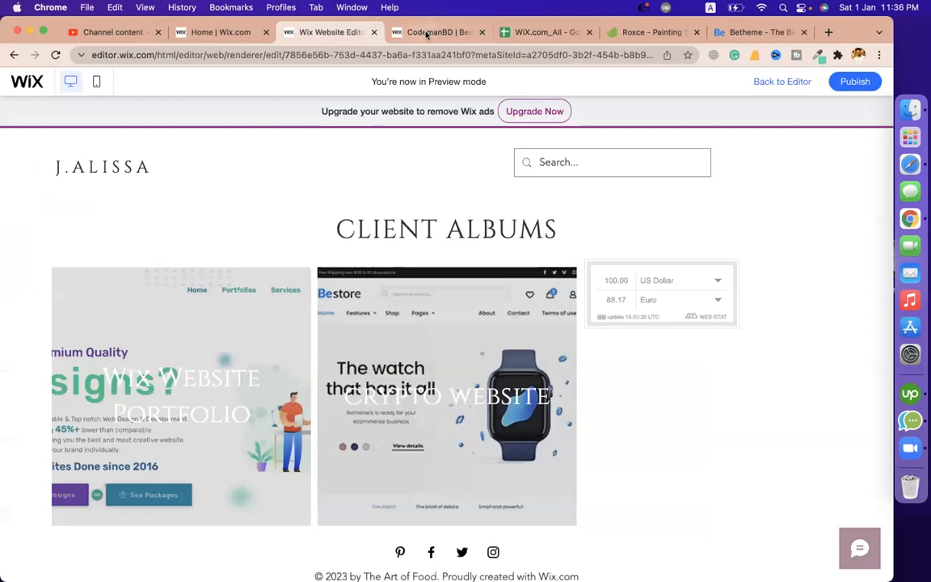
Leave preview and open Finances > Price Quotes in the Wix dashboard
{"action": "left_click", "coordinate": [760, 83]}
{"action": "left_click", "coordinate": [199, 33]}
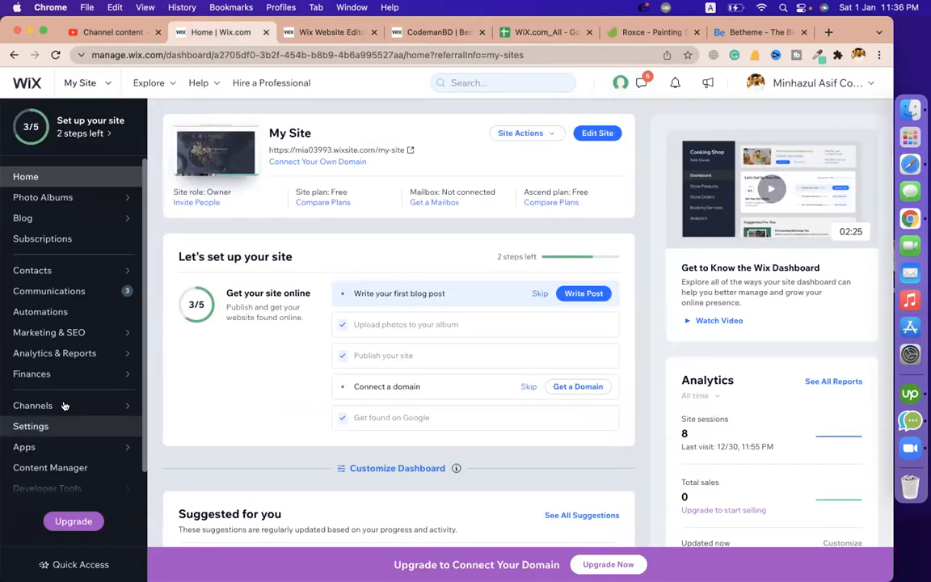
{"action": "scroll", "coordinate": [57, 404], "scroll_direction": "down", "scroll_amount": 1}
{"action": "scroll", "coordinate": [51, 409], "scroll_direction": "up", "scroll_amount": 1}
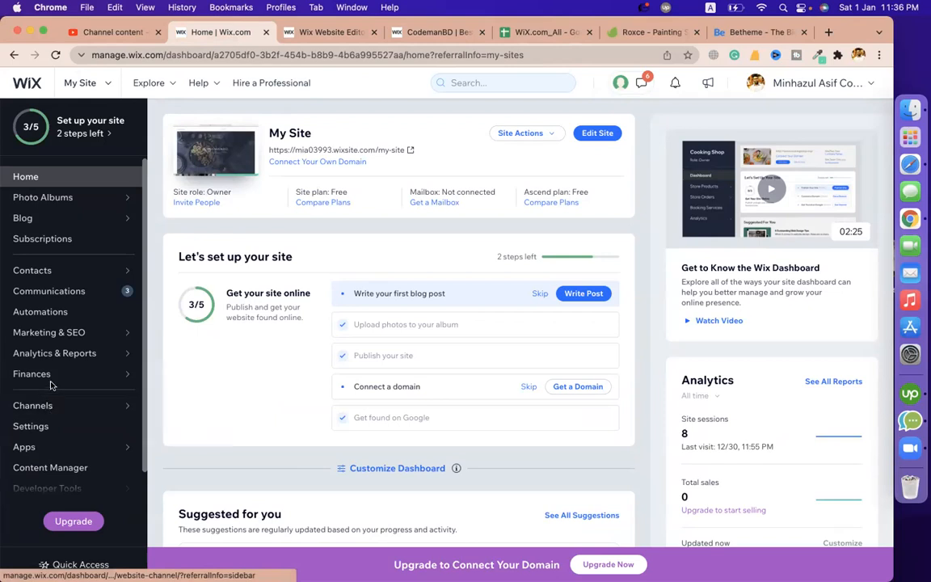
{"action": "mouse_move", "coordinate": [51, 376]}
{"action": "left_click", "coordinate": [176, 357]}
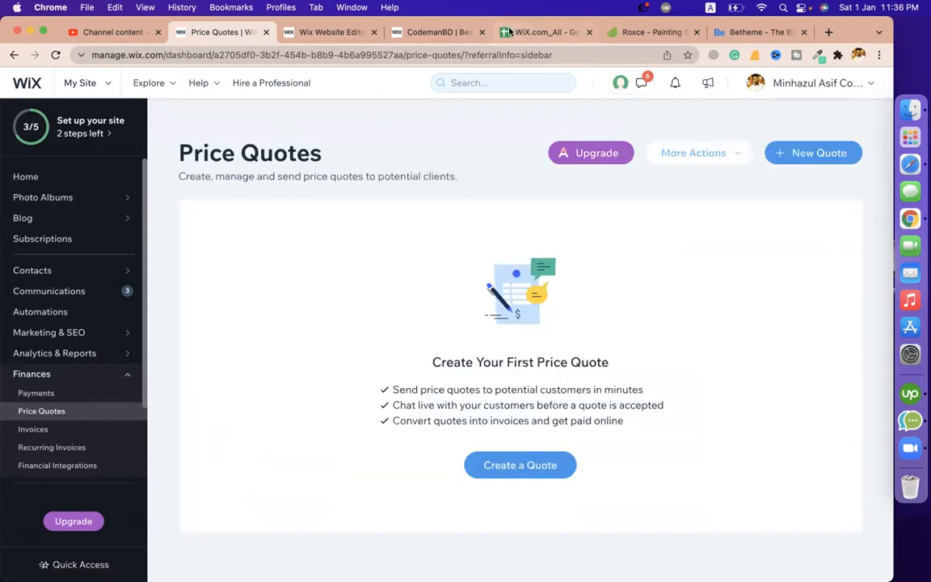
Put the course sheet tab beside Price Quotes and check its add-customer-info step
{"action": "left_click_drag", "start_coordinate": [507, 33], "coordinate": [319, 32]}
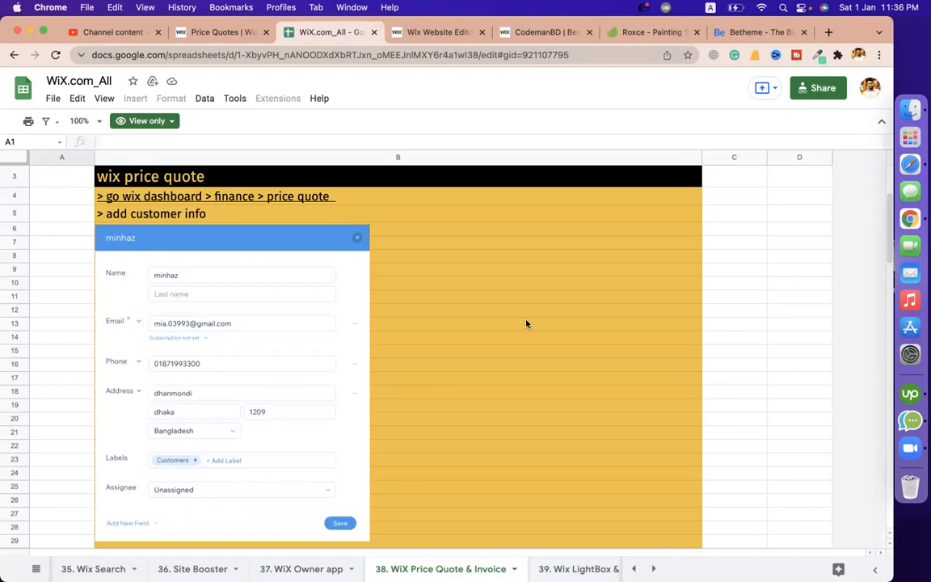
{"action": "left_click", "coordinate": [130, 215]}
{"action": "left_click", "coordinate": [214, 32]}
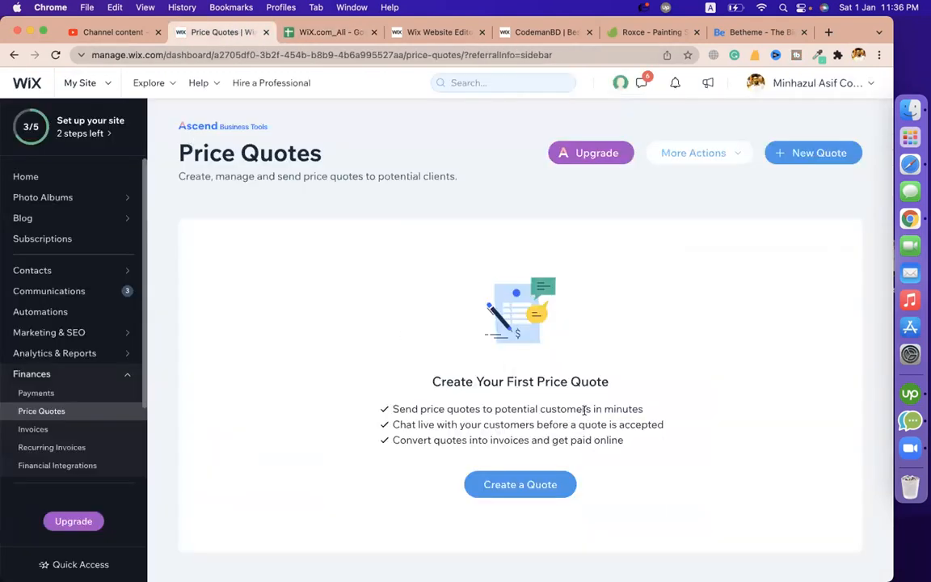
Enter the business name and business e-mail, then create the first price quote
{"action": "left_click", "coordinate": [532, 492]}
{"action": "left_click", "coordinate": [495, 360]}
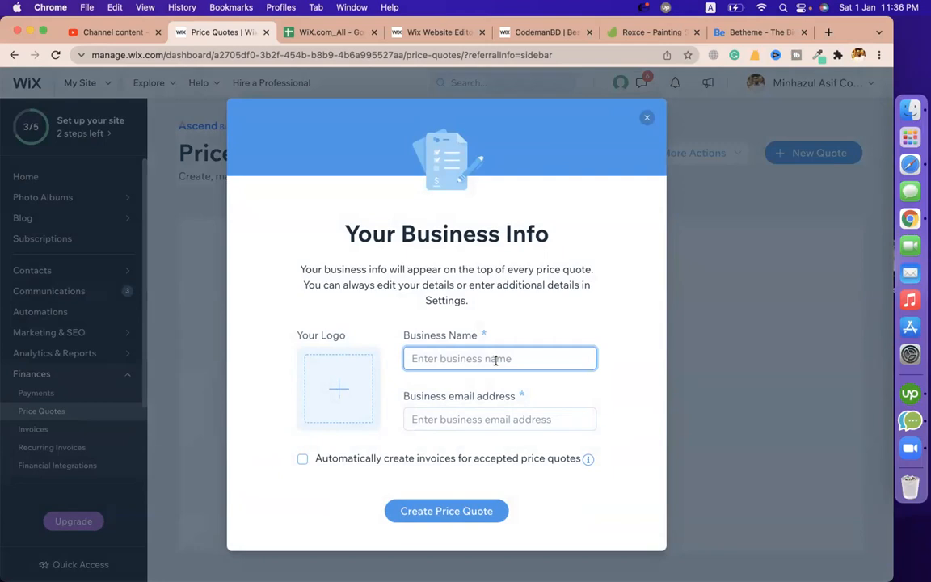
{"action": "type", "text": "minhaz store"}
{"action": "left_click", "coordinate": [575, 418]}
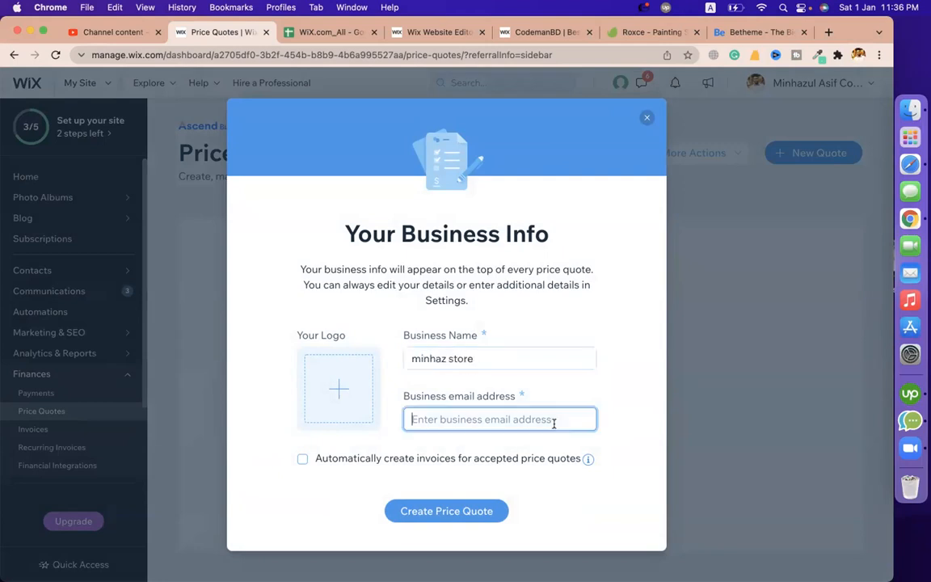
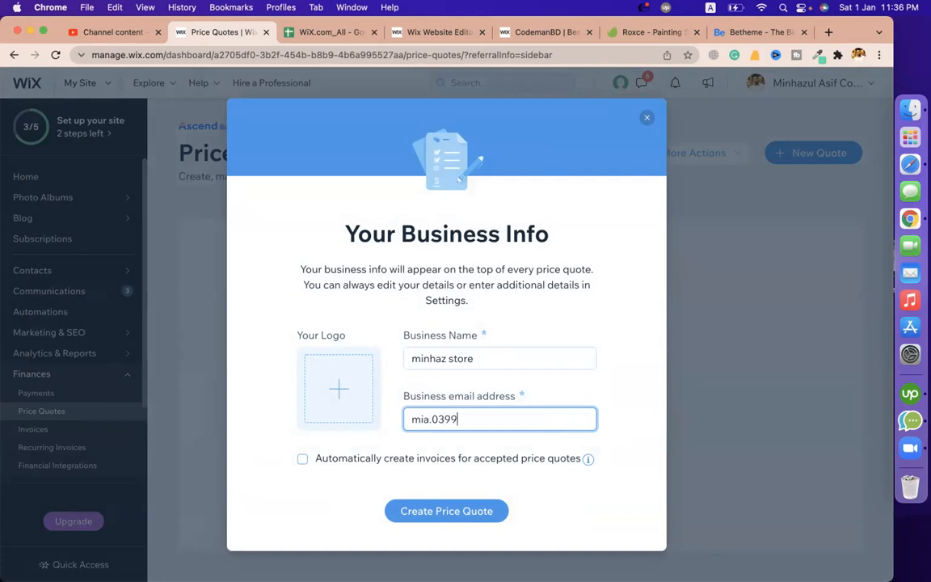
{"action": "left_click", "coordinate": [486, 520]}
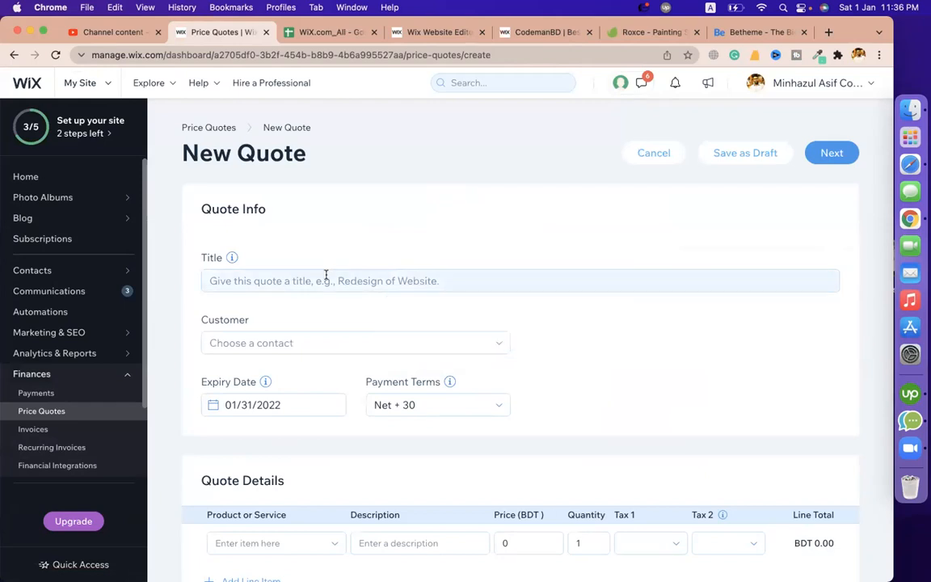
Title the quote 'LED 49Inch Television' and open the Customer list
{"action": "left_click", "coordinate": [327, 275]}
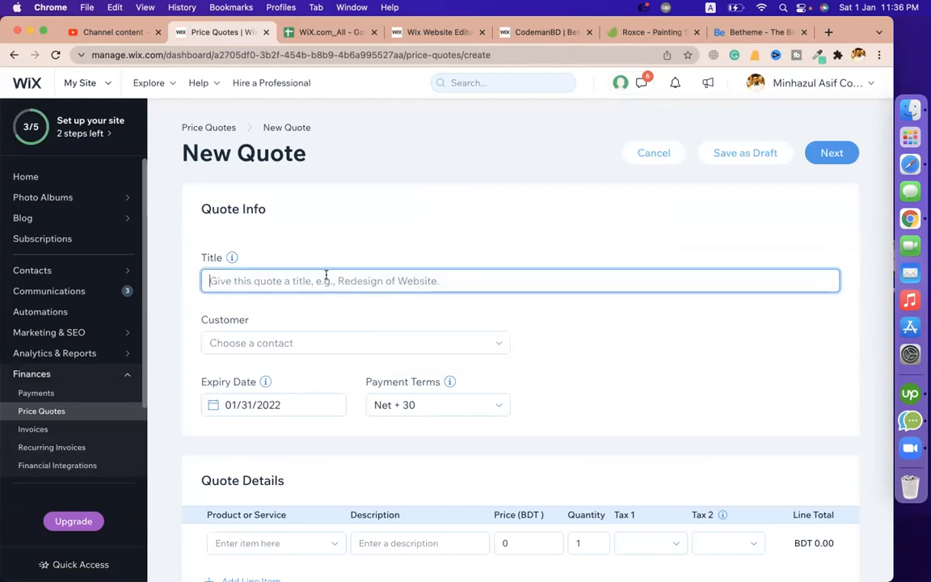
{"action": "type", "text": "LED 49"}
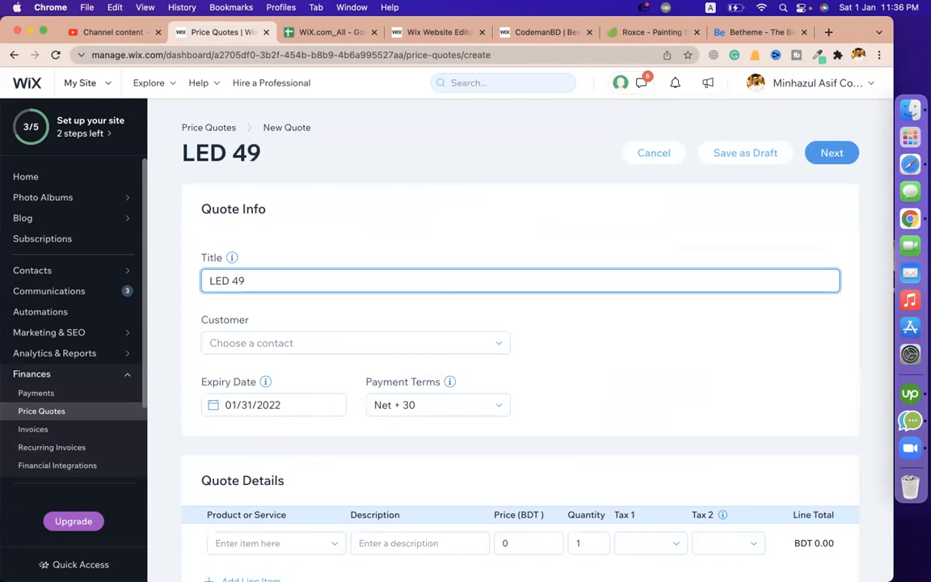
{"action": "type", "text": "Inch"}
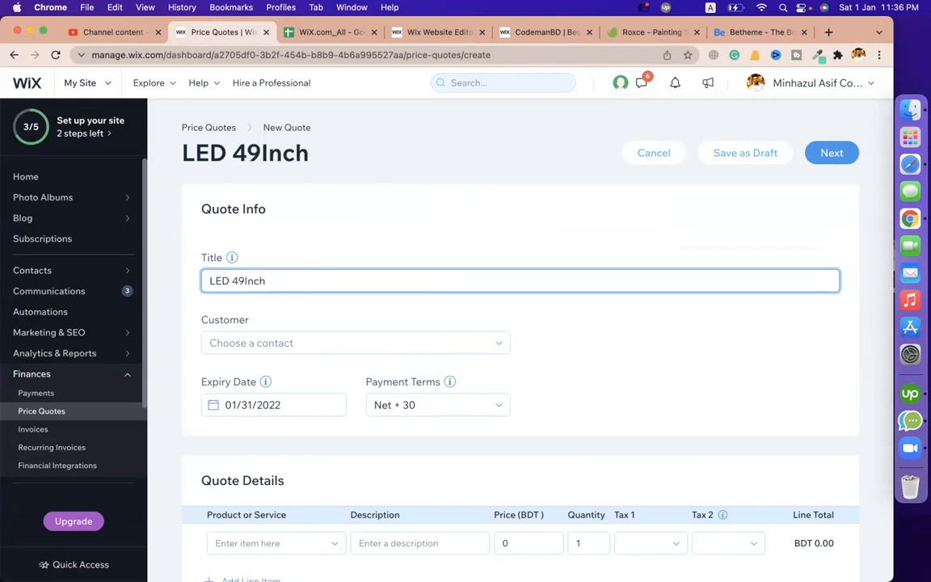
{"action": "type", "text": " Telev"}
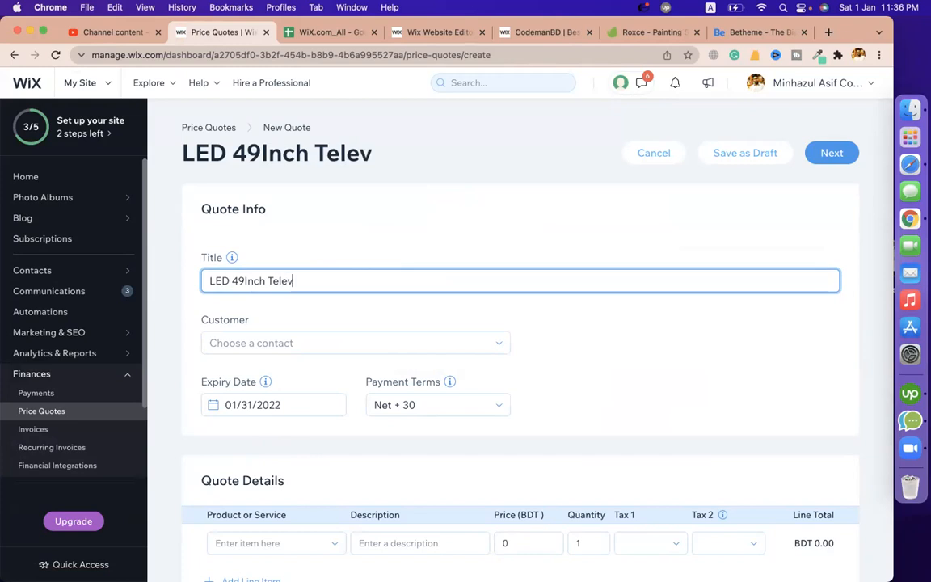
{"action": "type", "text": "isin"}
{"action": "key", "text": "BackSpace"}
{"action": "type", "text": "i="}
{"action": "key", "text": "BackSpace"}
{"action": "key", "text": "BackSpace"}
{"action": "type", "text": "on"}
{"action": "scroll", "coordinate": [514, 274], "scroll_direction": "down", "scroll_amount": 2}
{"action": "left_click", "coordinate": [372, 244]}
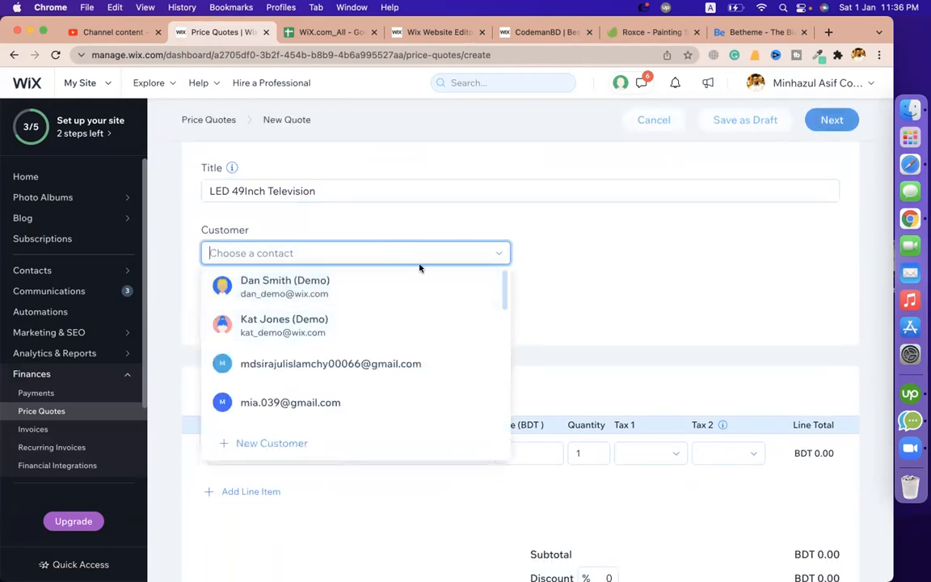
Start a new contact and enter the customer's first and last name, e-mail and phone number
{"action": "left_click", "coordinate": [260, 449]}
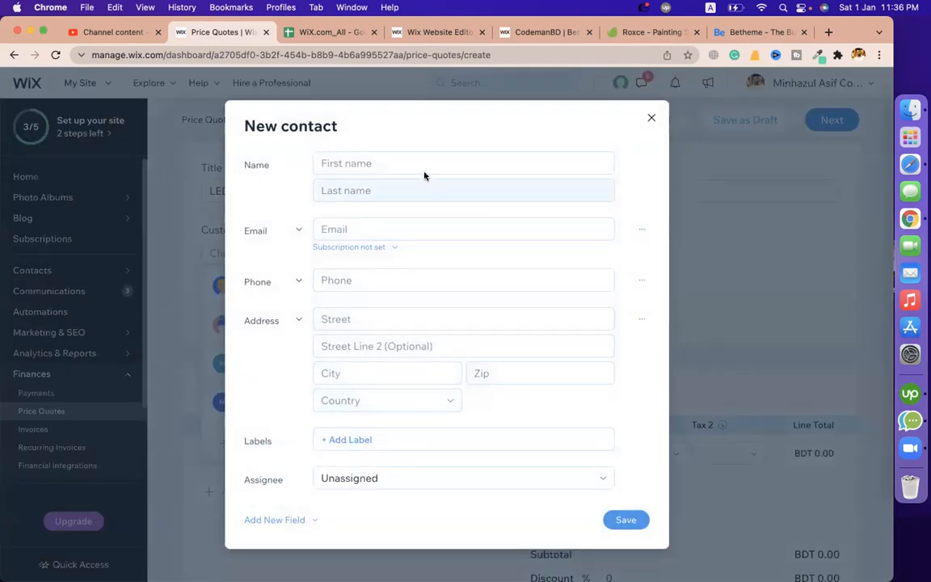
{"action": "left_click", "coordinate": [422, 168]}
{"action": "key", "text": "Tab"}
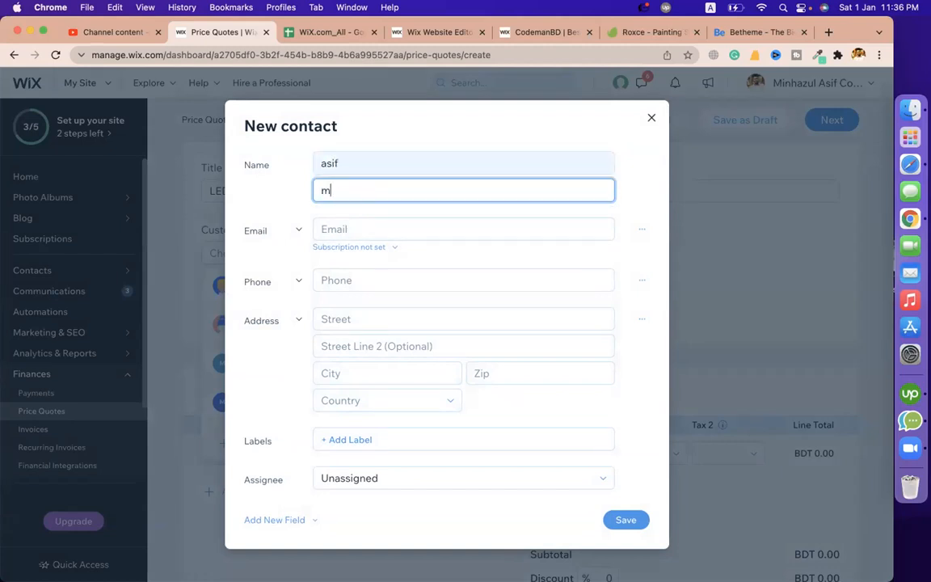
{"action": "left_click", "coordinate": [405, 231]}
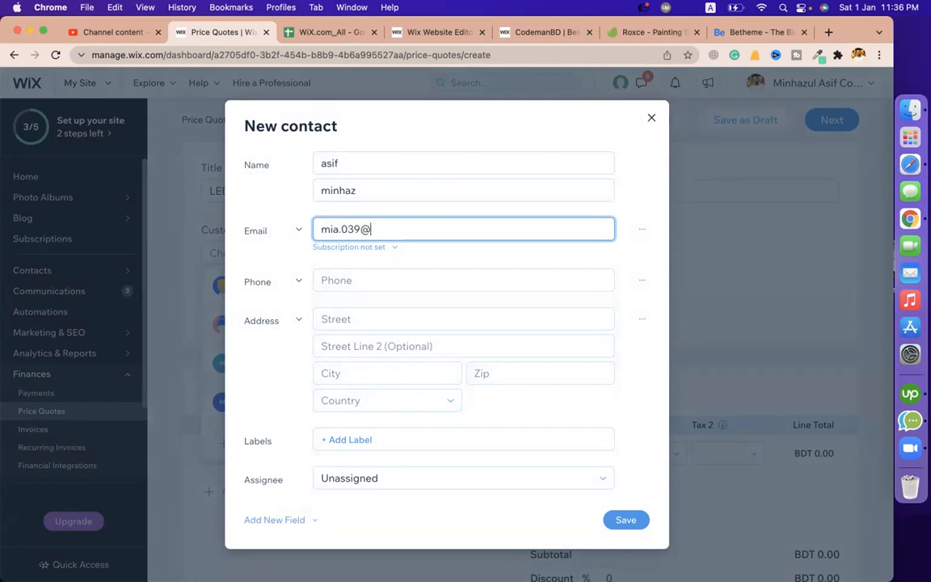
{"action": "left_click", "coordinate": [380, 272]}
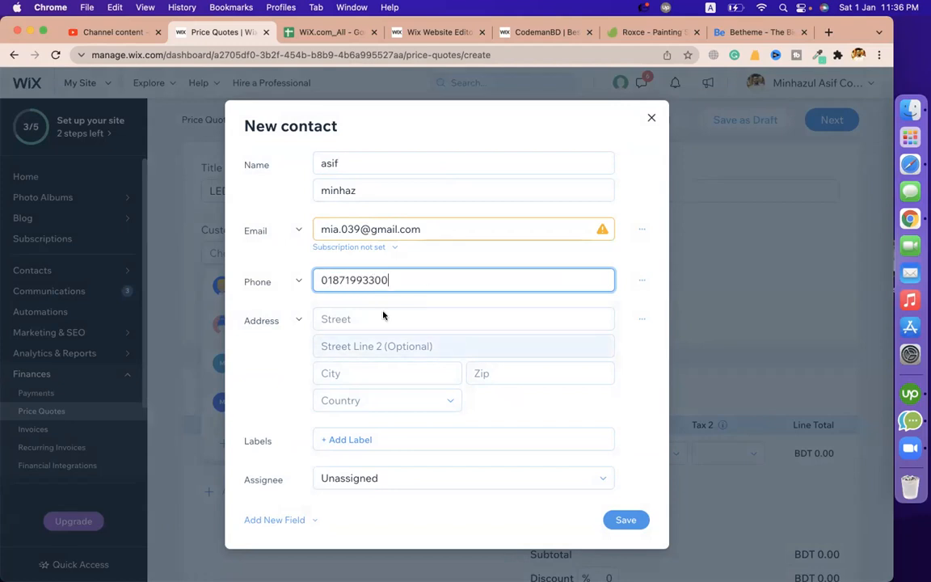
Fill in the contact's street address, city and zip code, choosing Bangladesh as the country
{"action": "left_click", "coordinate": [308, 285]}
{"action": "left_click", "coordinate": [348, 319]}
{"action": "type", "text": "dhanmomndi"}
{"action": "key", "text": "BackSpace"}
{"action": "key", "text": "BackSpace"}
{"action": "key", "text": "BackSpace"}
{"action": "key", "text": "BackSpace"}
{"action": "key", "text": "BackSpace"}
{"action": "type", "text": "ndo"}
{"action": "key", "text": "BackSpace"}
{"action": "type", "text": "i"}
{"action": "left_click", "coordinate": [330, 374]}
{"action": "type", "text": "d"}
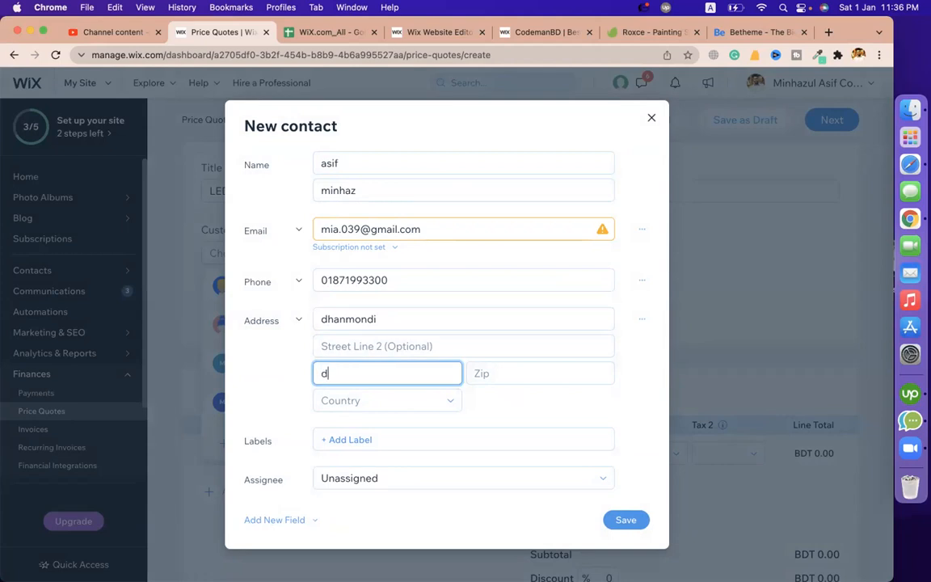
{"action": "type", "text": "haka"}
{"action": "key", "text": "Tab"}
{"action": "type", "text": "1209"}
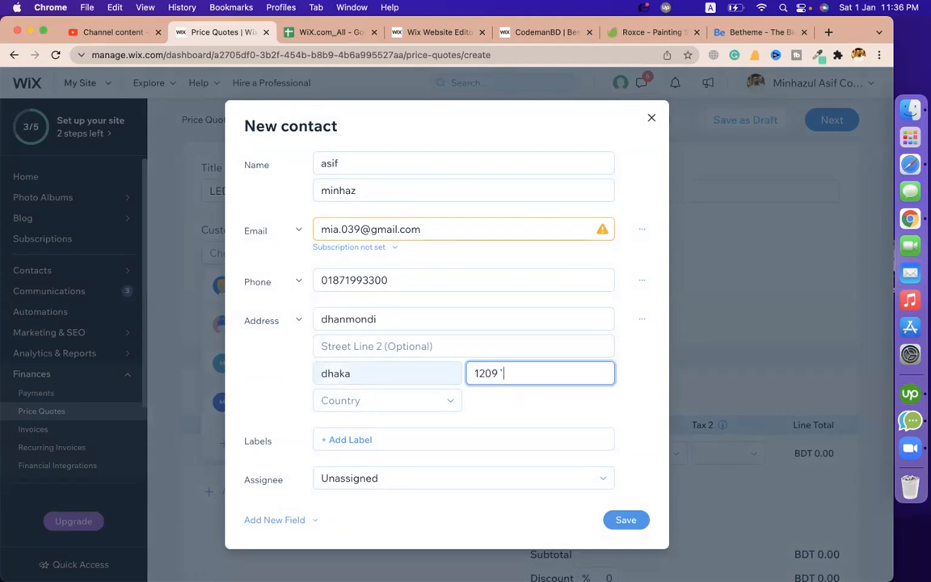
{"action": "left_click", "coordinate": [324, 401]}
{"action": "type", "text": "ban"}
{"action": "left_click", "coordinate": [356, 447]}
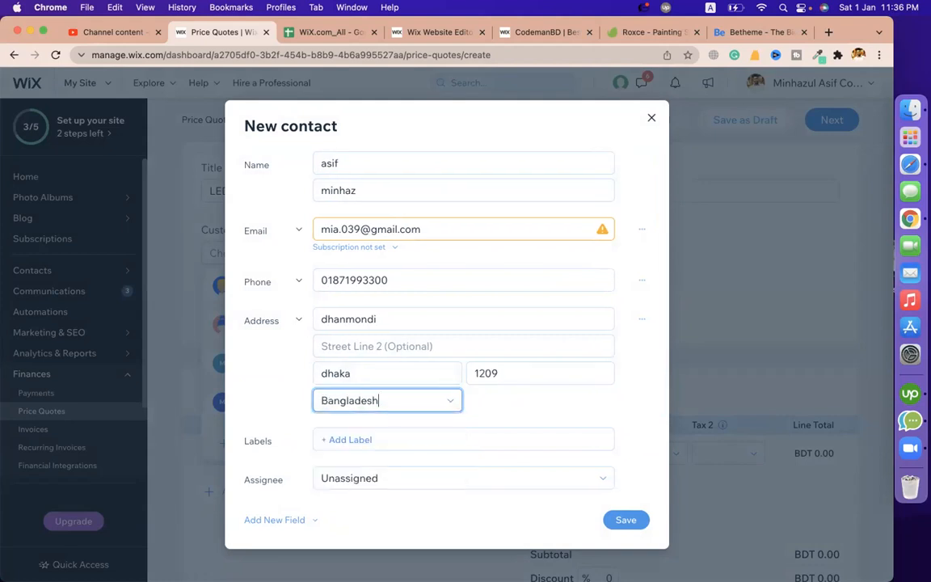
Leave the contact Unassigned and save it, which raises a duplicate-email warning
{"action": "left_click", "coordinate": [408, 478]}
{"action": "left_click", "coordinate": [408, 478]}
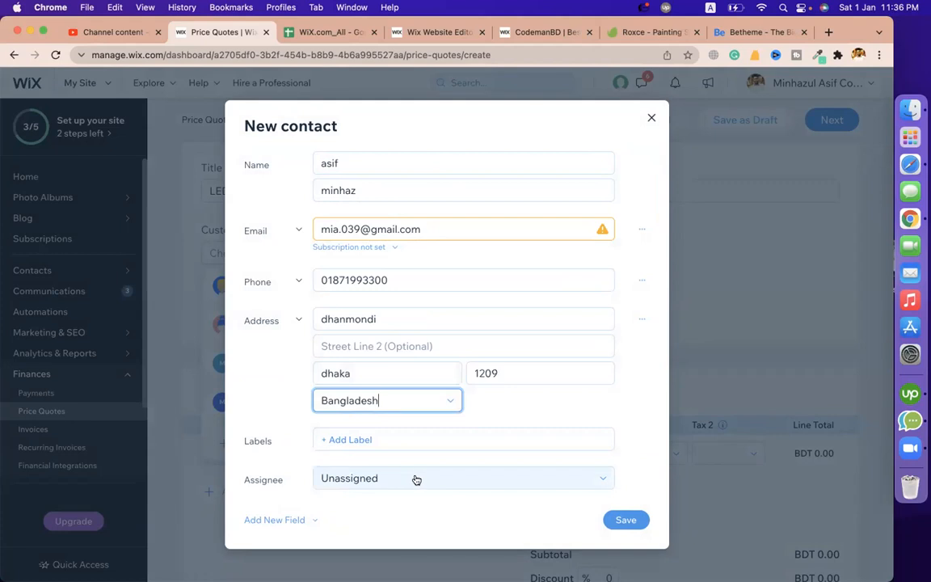
{"action": "left_click", "coordinate": [417, 480]}
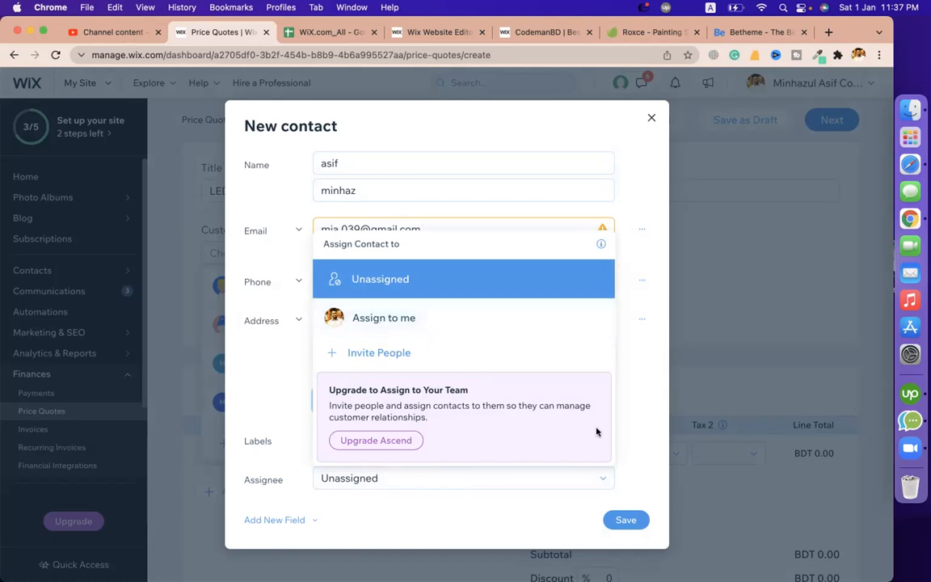
{"action": "left_click", "coordinate": [636, 353]}
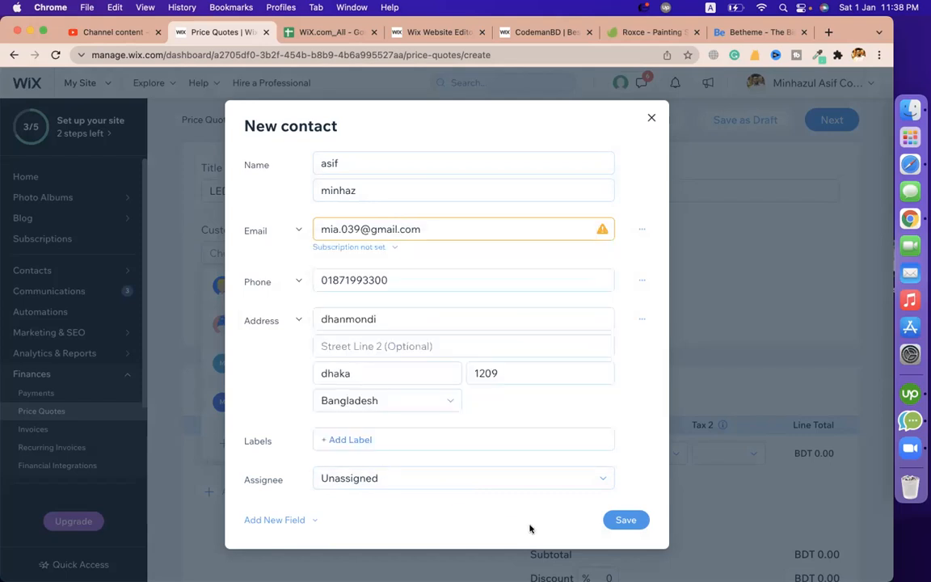
{"action": "left_click", "coordinate": [638, 522]}
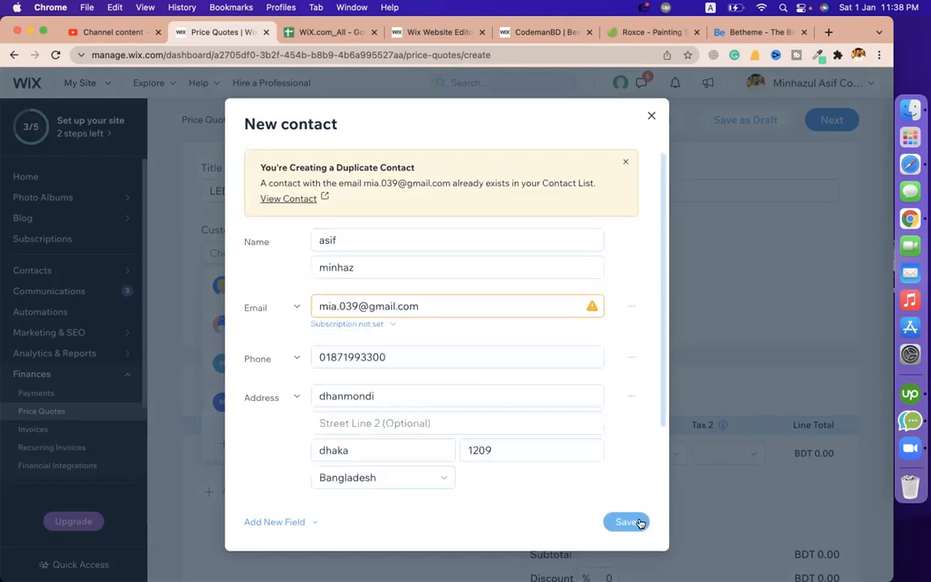
Select the contact's e-mail, then copy the Google account e-mail from the Creative Chrome profile
{"action": "triple_click", "coordinate": [391, 305]}
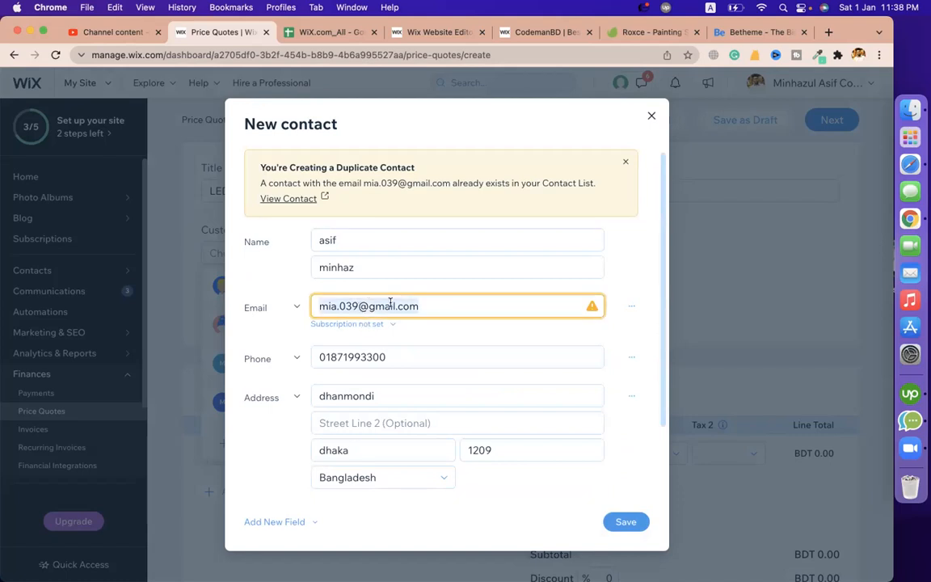
{"action": "left_click", "coordinate": [859, 55]}
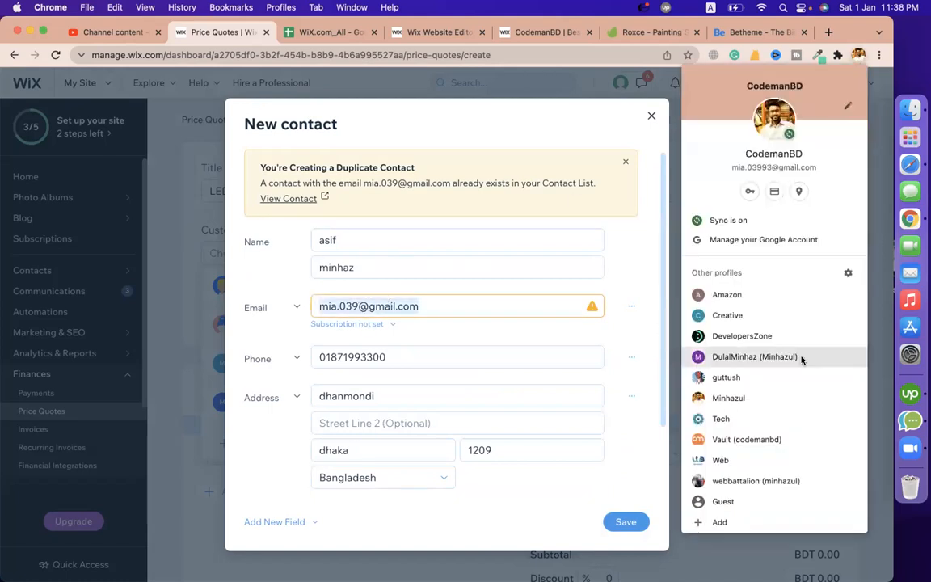
{"action": "left_click", "coordinate": [727, 316]}
{"action": "left_click", "coordinate": [837, 55]}
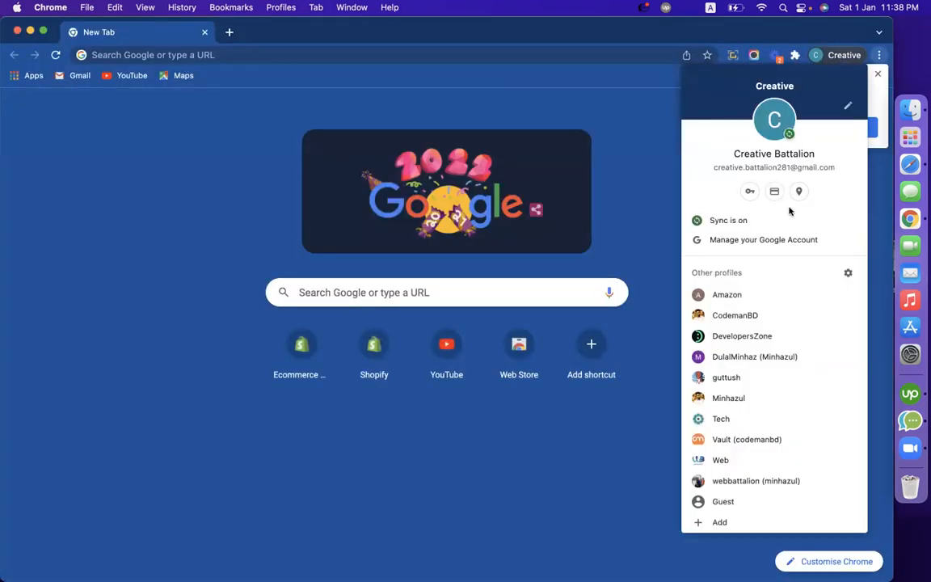
{"action": "left_click", "coordinate": [762, 240]}
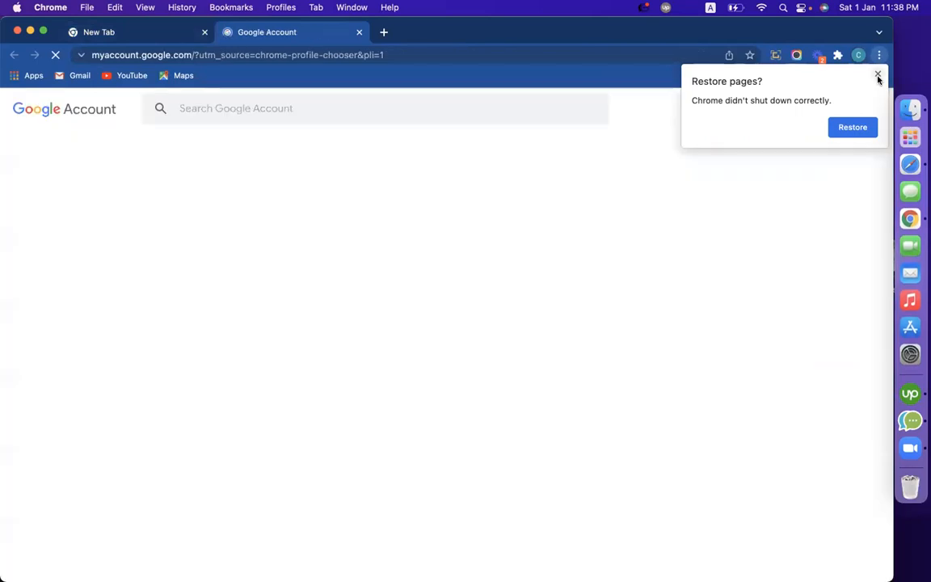
{"action": "left_click", "coordinate": [878, 76]}
{"action": "left_click", "coordinate": [871, 108]}
{"action": "double_click", "coordinate": [768, 224]}
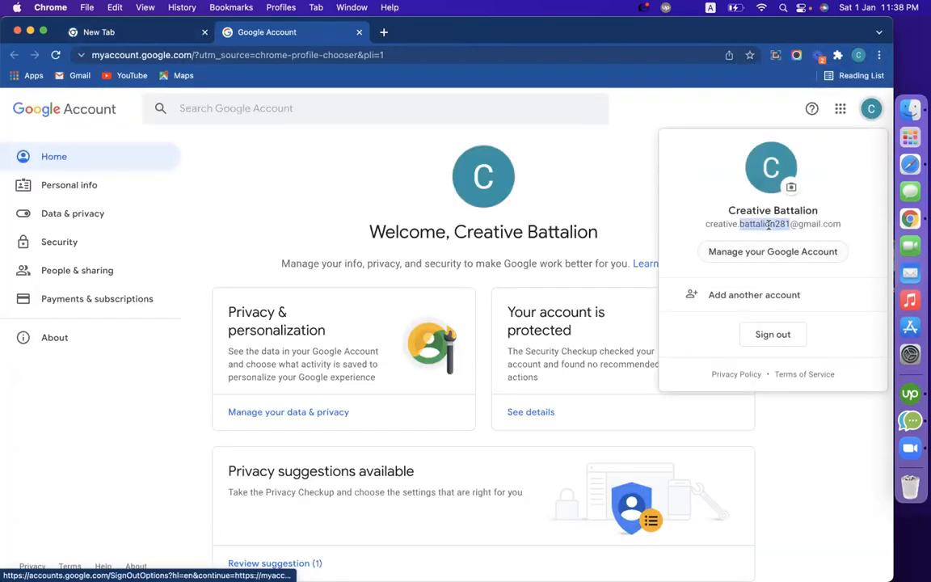
{"action": "triple_click", "coordinate": [768, 224]}
{"action": "right_click", "coordinate": [768, 224]}
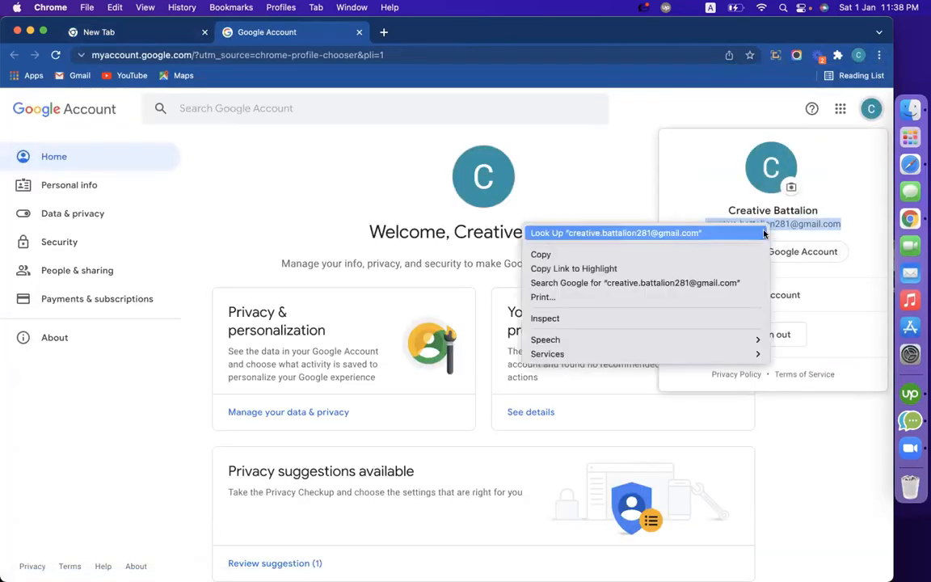
{"action": "left_click", "coordinate": [640, 252]}
Return to the Wix profile and paste the copied e-mail over the contact's old one
{"action": "left_click", "coordinate": [857, 55]}
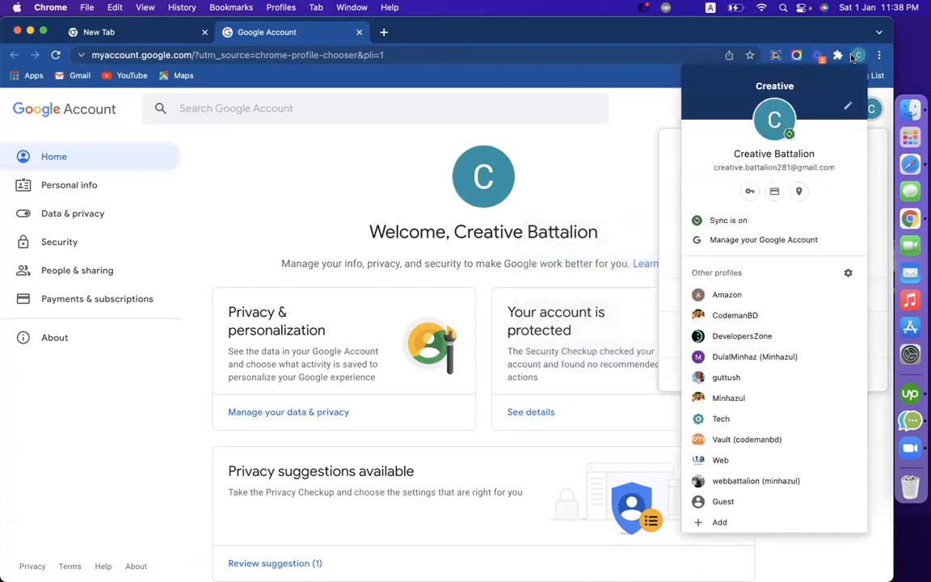
{"action": "left_click", "coordinate": [752, 314]}
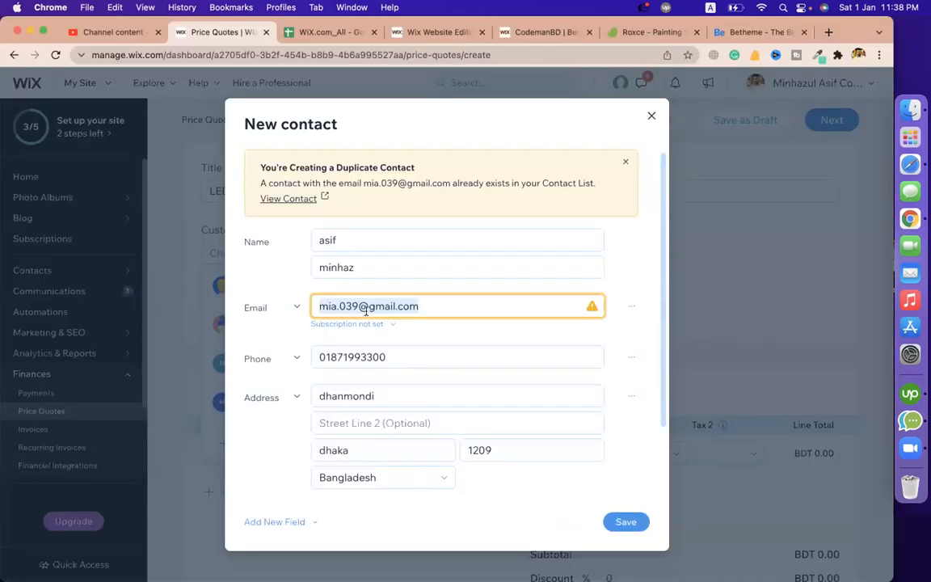
{"action": "key", "text": "super+v"}
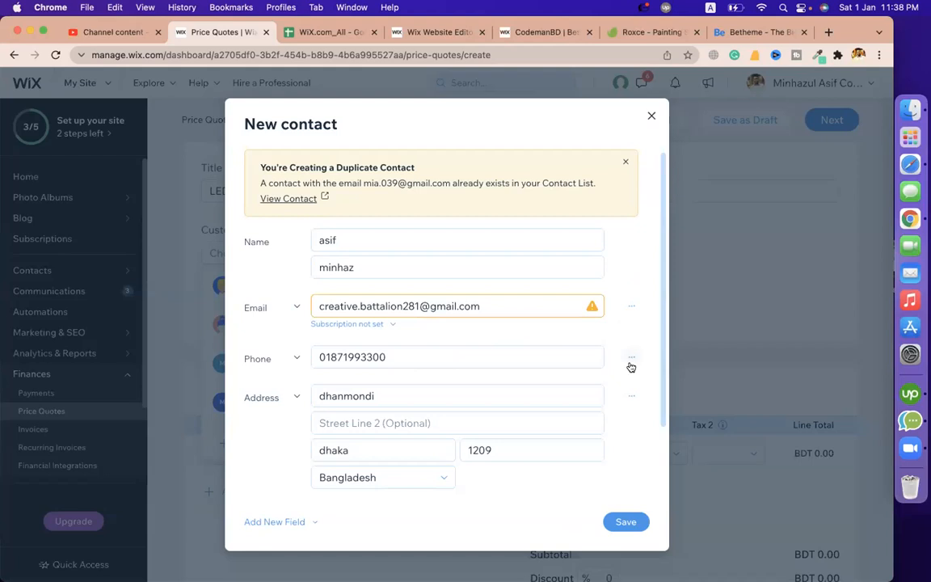
Save the contact and start a new product or service line item in the quote
{"action": "left_click", "coordinate": [626, 521]}
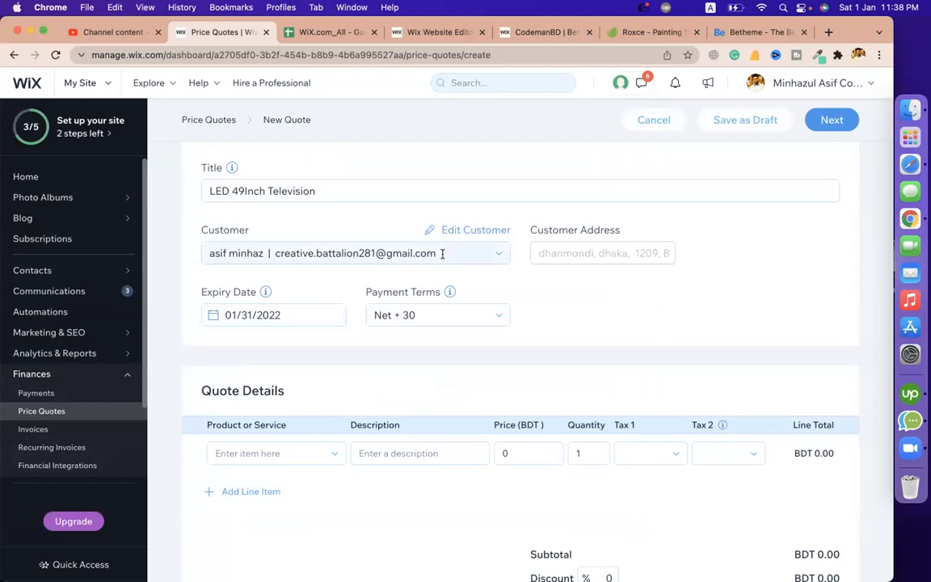
{"action": "scroll", "coordinate": [243, 376], "scroll_direction": "down", "scroll_amount": 3}
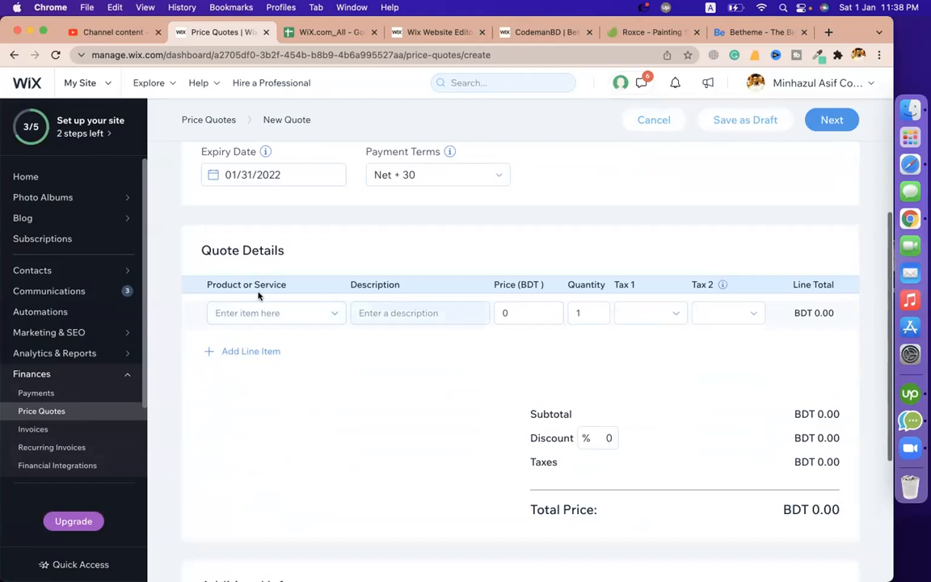
{"action": "left_click", "coordinate": [284, 313]}
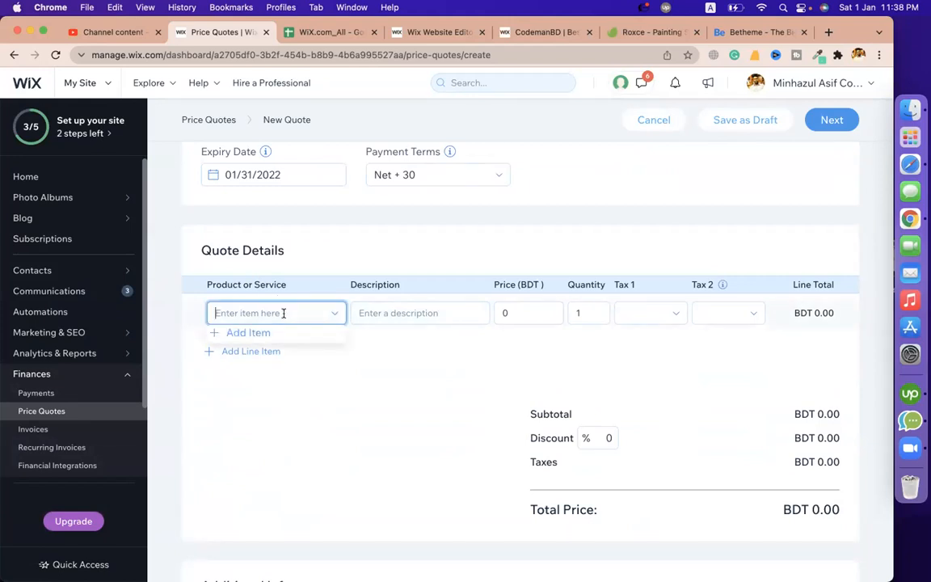
{"action": "left_click", "coordinate": [250, 332]}
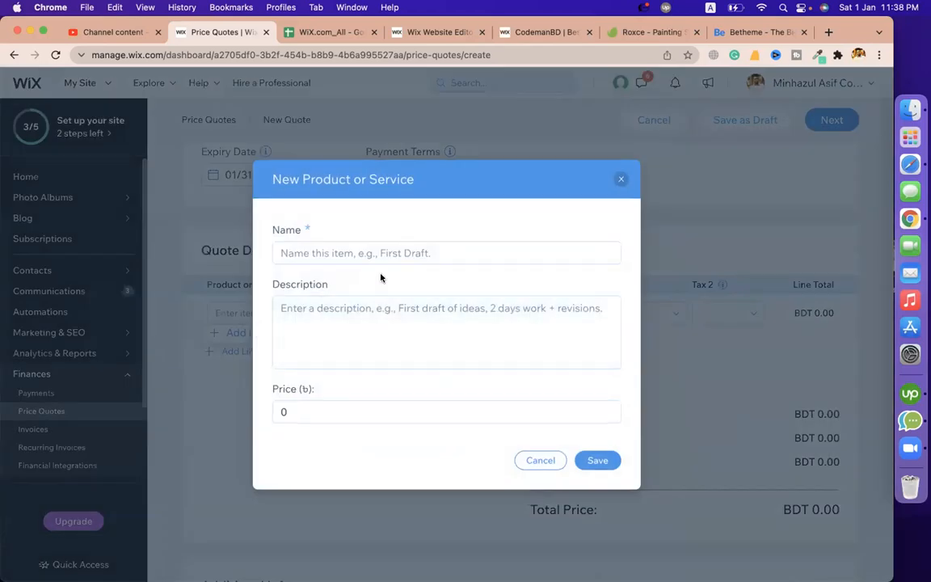
Add an 'LED TV' item described '49inch sony bravia', priced 75000, and save it
{"action": "type", "text": "LED T"}
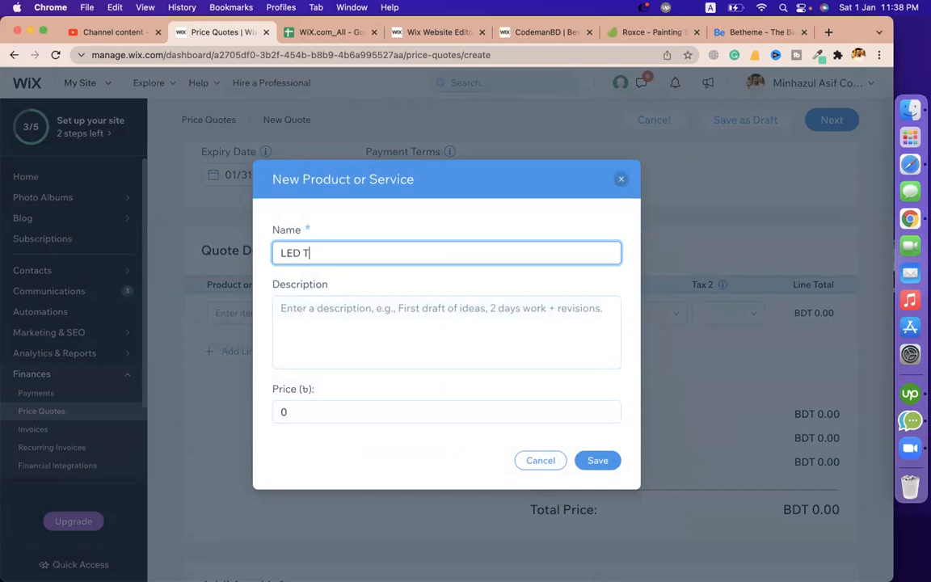
{"action": "type", "text": "V"}
{"action": "left_click", "coordinate": [429, 324]}
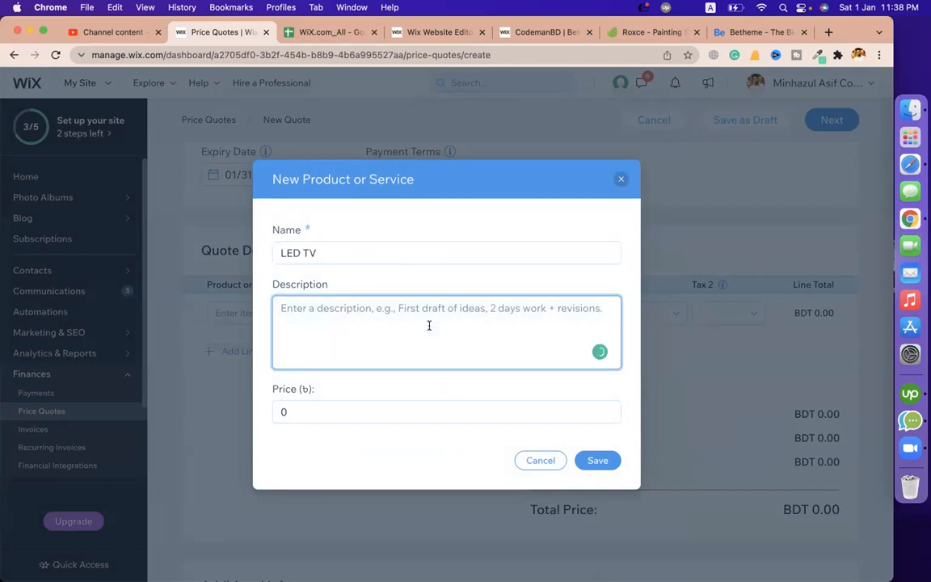
{"action": "type", "text": "49"}
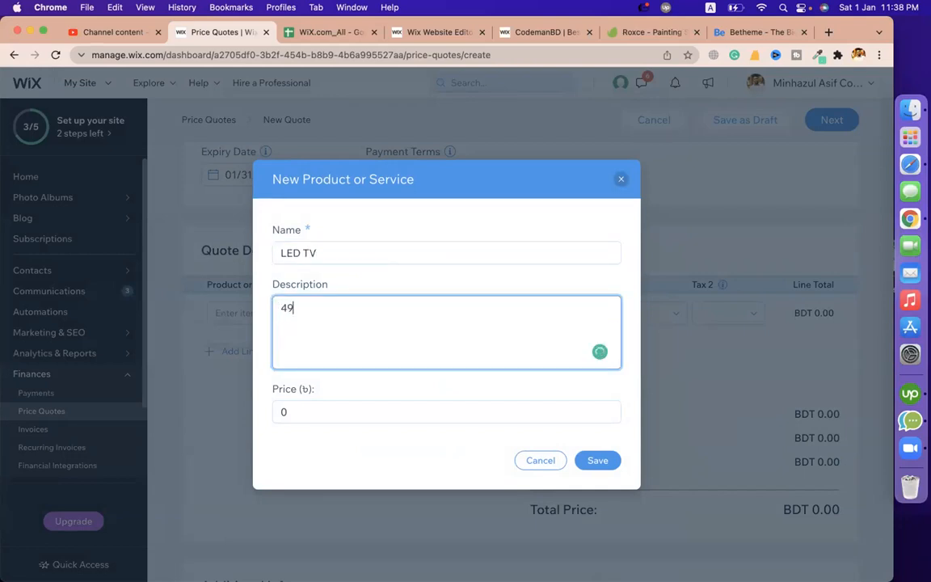
{"action": "type", "text": "inch sony bravia"}
{"action": "left_click", "coordinate": [348, 403]}
{"action": "key", "text": "BackSpace"}
{"action": "type", "text": "7"}
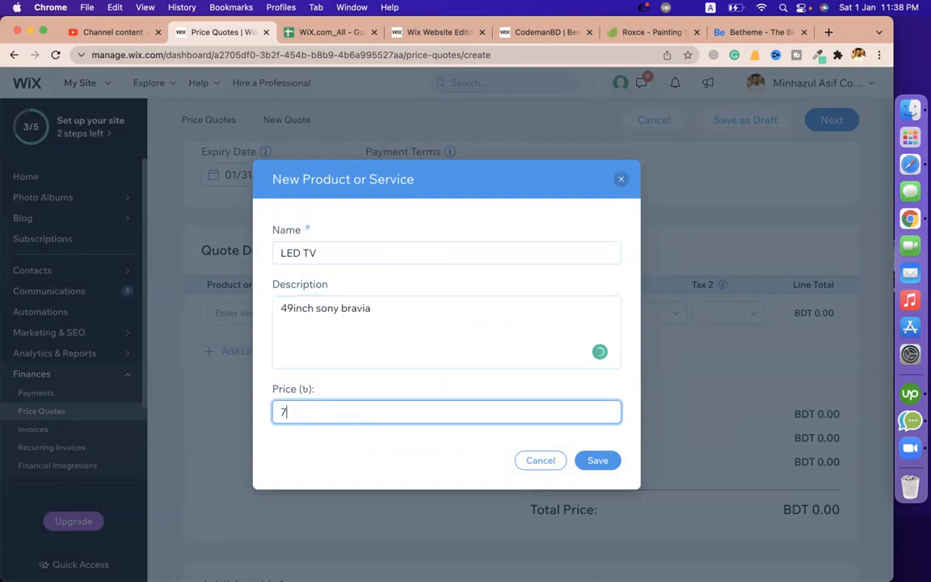
{"action": "type", "text": "5000"}
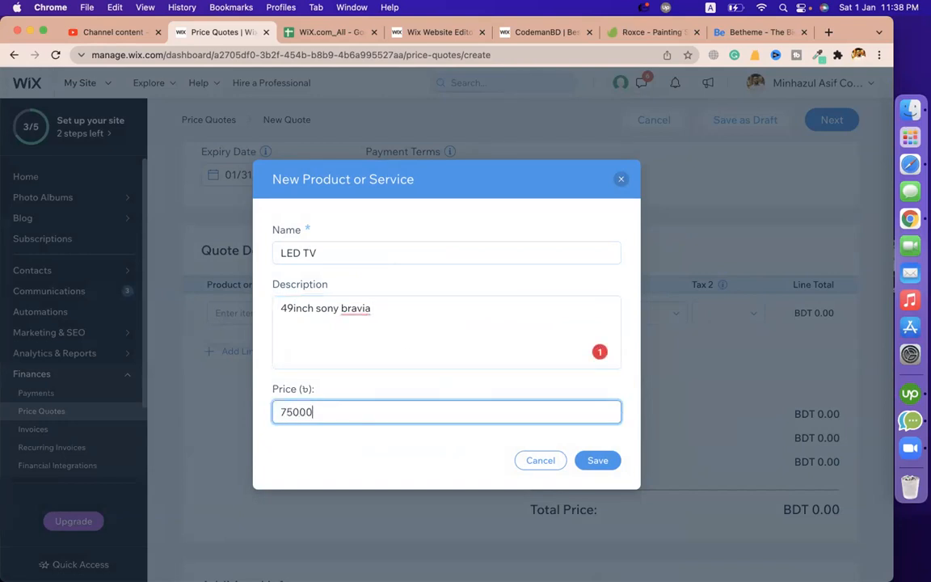
{"action": "left_click", "coordinate": [584, 460]}
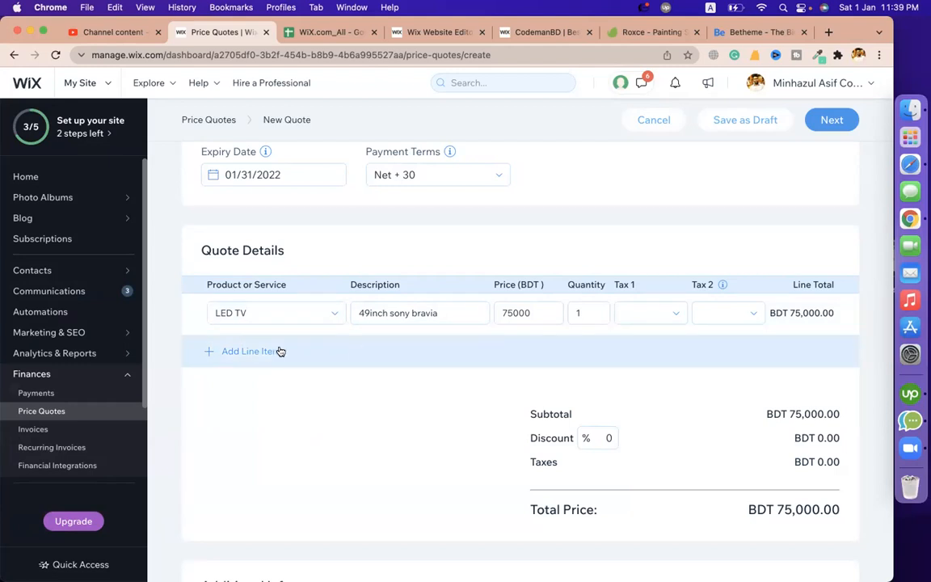
Review the LED 49Inch Television quote, leaving the discount unchanged, and open its preview
{"action": "scroll", "coordinate": [398, 406], "scroll_direction": "down", "scroll_amount": 5}
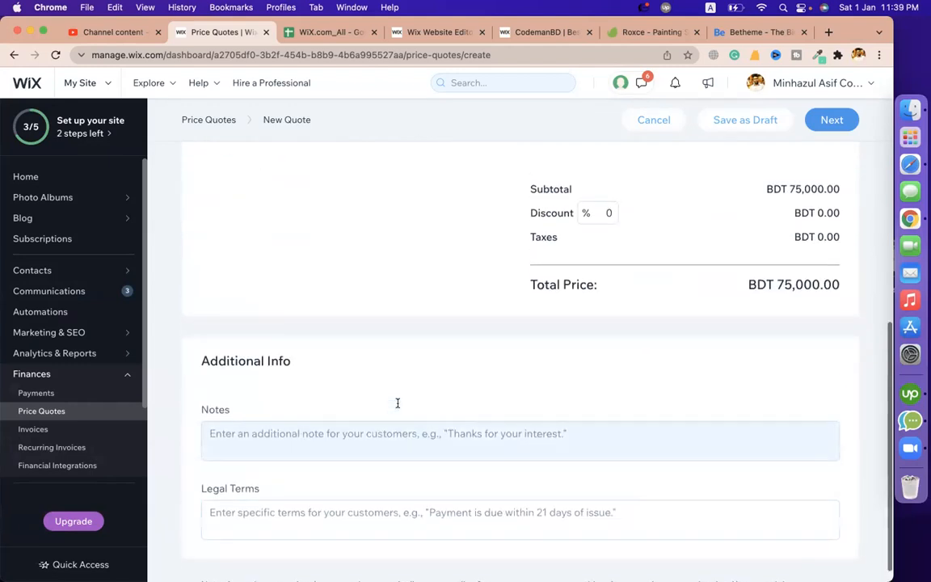
{"action": "scroll", "coordinate": [397, 403], "scroll_direction": "up", "scroll_amount": 2}
{"action": "left_click", "coordinate": [594, 284]}
{"action": "left_click", "coordinate": [410, 314]}
{"action": "scroll", "coordinate": [410, 314], "scroll_direction": "down", "scroll_amount": 4}
{"action": "scroll", "coordinate": [410, 313], "scroll_direction": "up", "scroll_amount": 12}
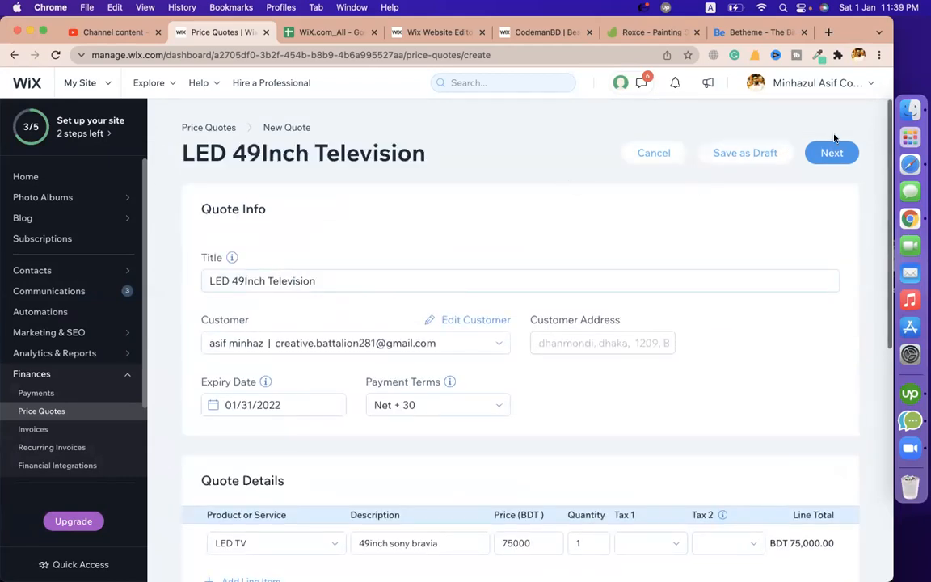
{"action": "left_click", "coordinate": [836, 154]}
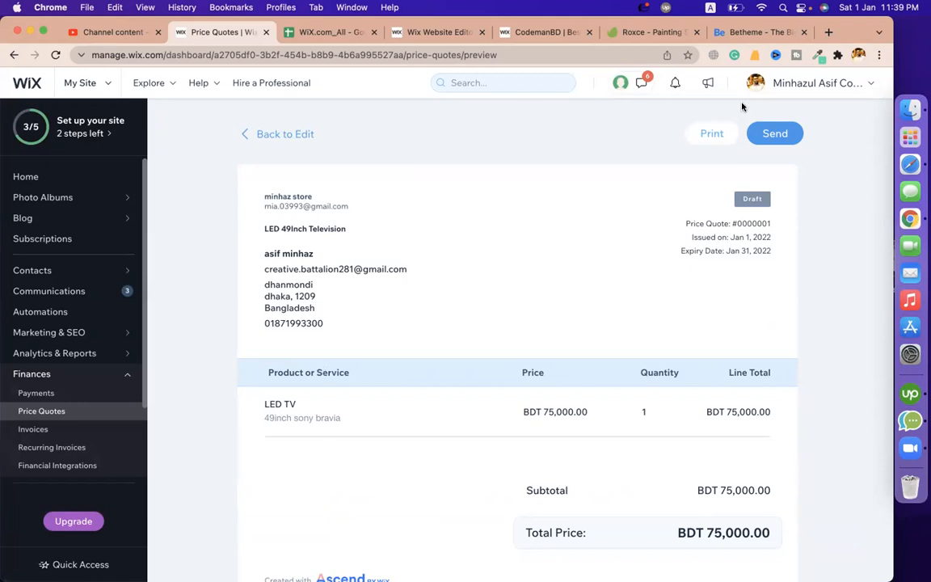
Send the price quote to the customer with '(LED TV)' appended to the e-mail subject
{"action": "left_click", "coordinate": [774, 134]}
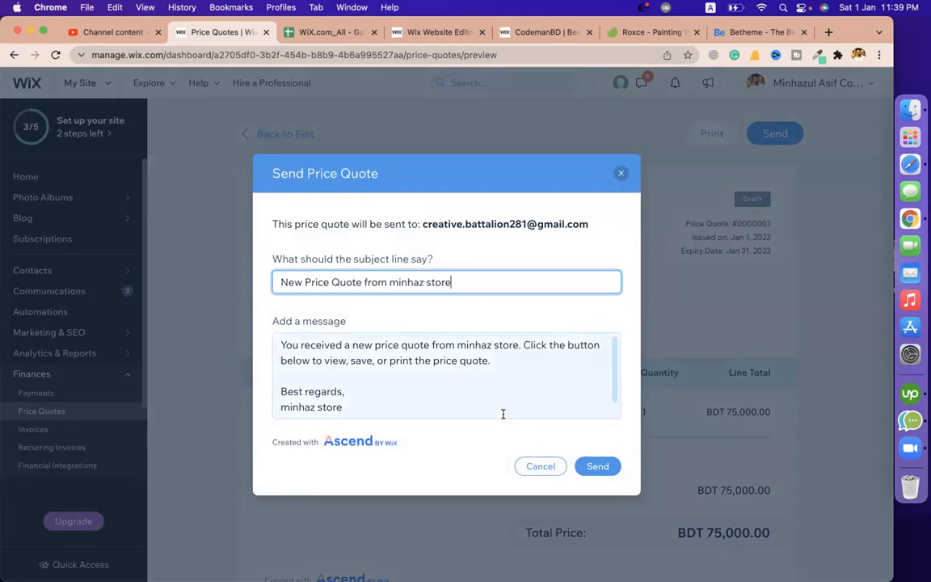
{"action": "type", "text": "(LED TV"}
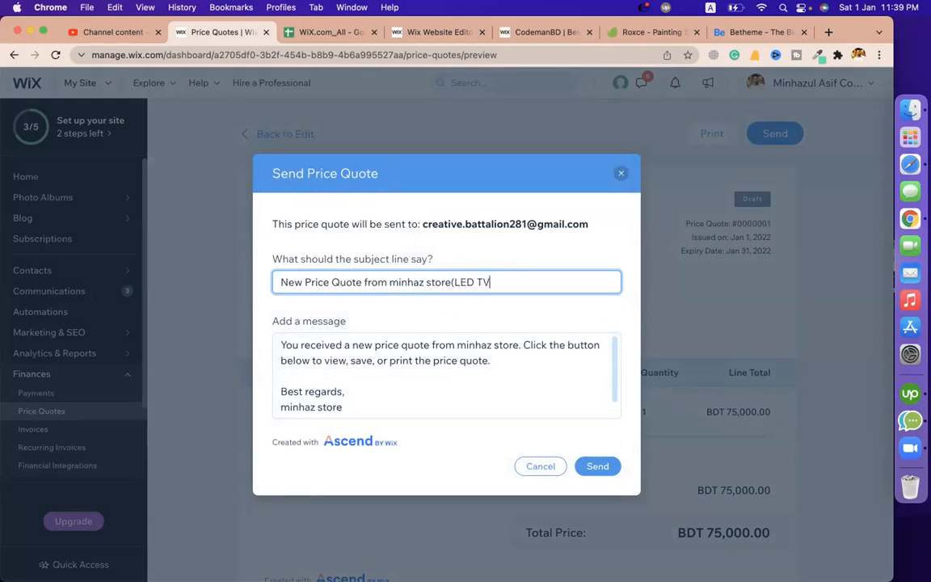
{"action": "left_click", "coordinate": [600, 468]}
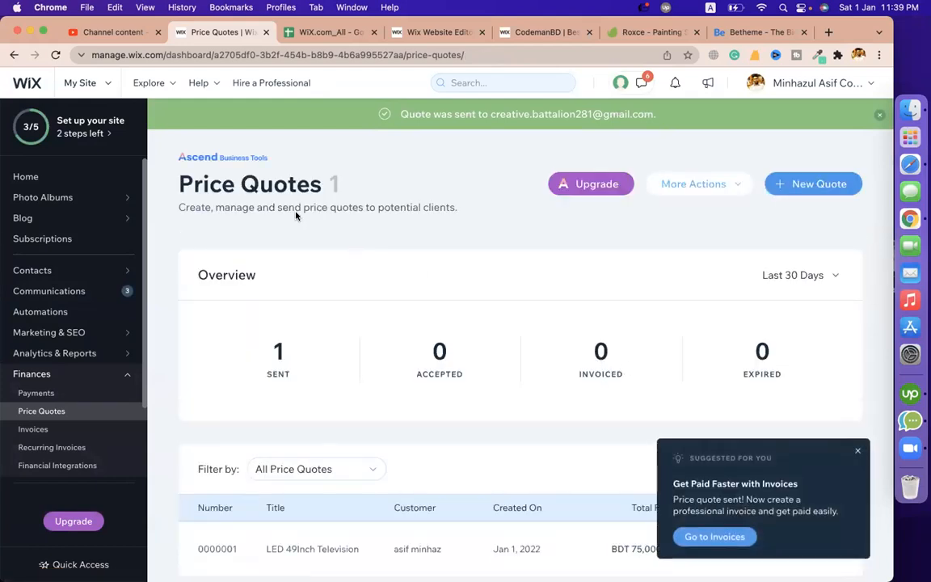
{"action": "left_click", "coordinate": [858, 451]}
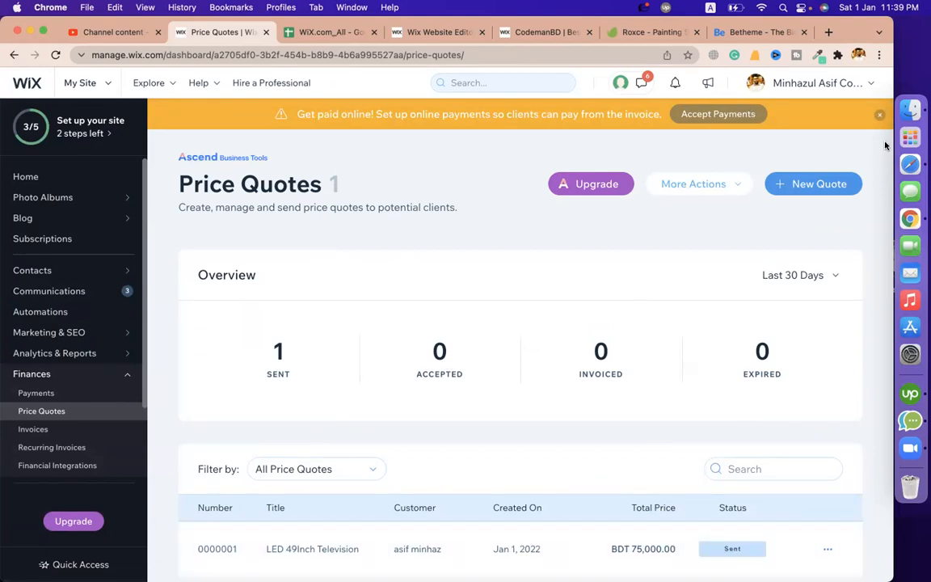
{"action": "left_click", "coordinate": [858, 54]}
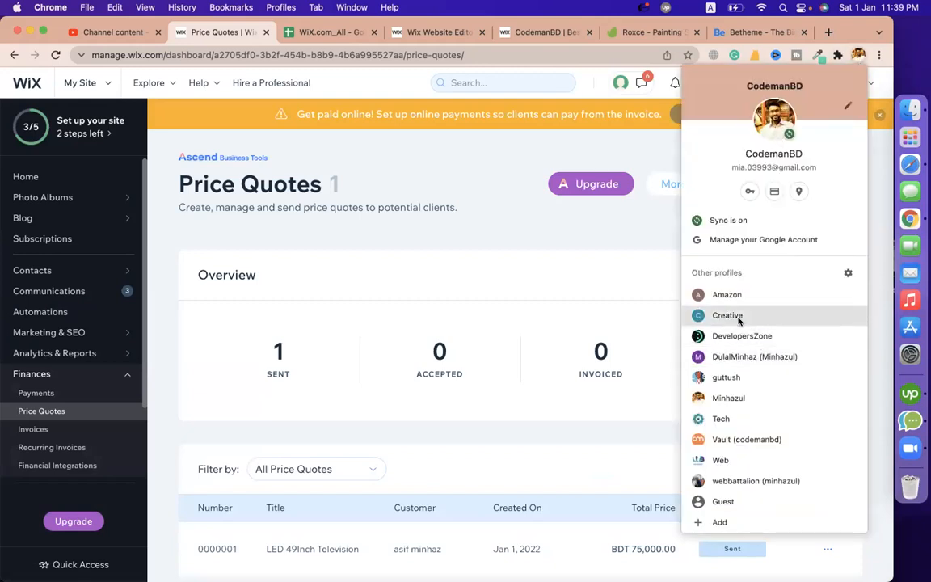
Switch to the Creative profile and launch Gmail from the Google apps grid
{"action": "left_click", "coordinate": [728, 316]}
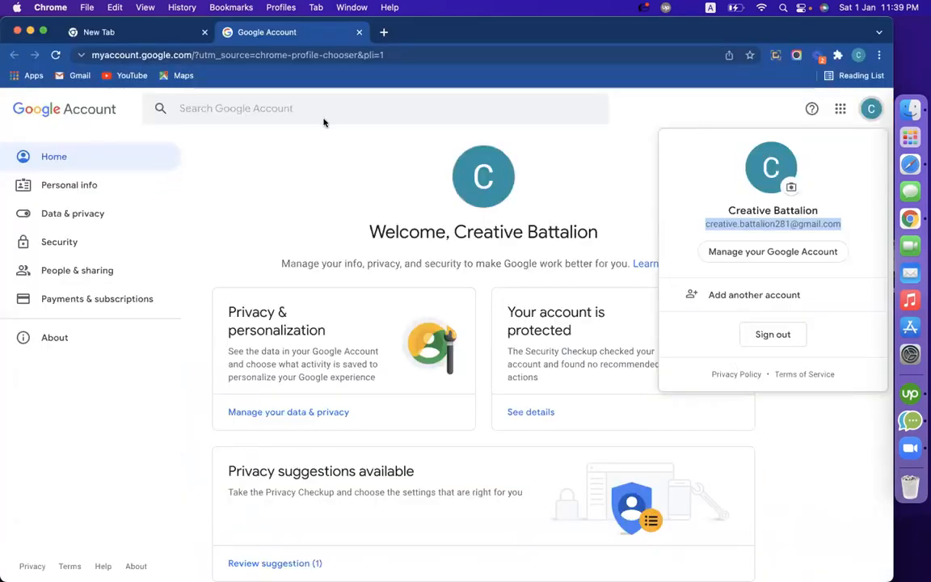
{"action": "left_click", "coordinate": [841, 109]}
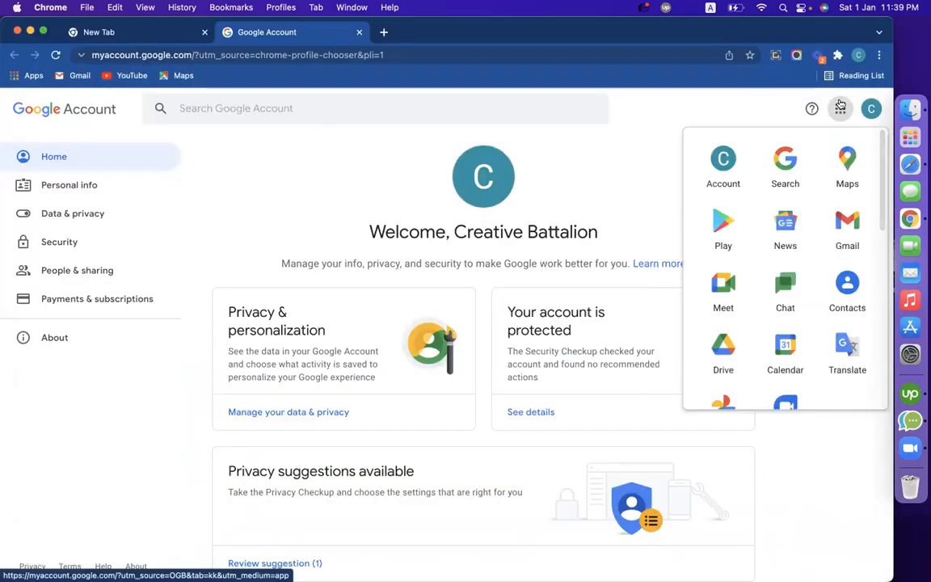
{"action": "left_click", "coordinate": [840, 223]}
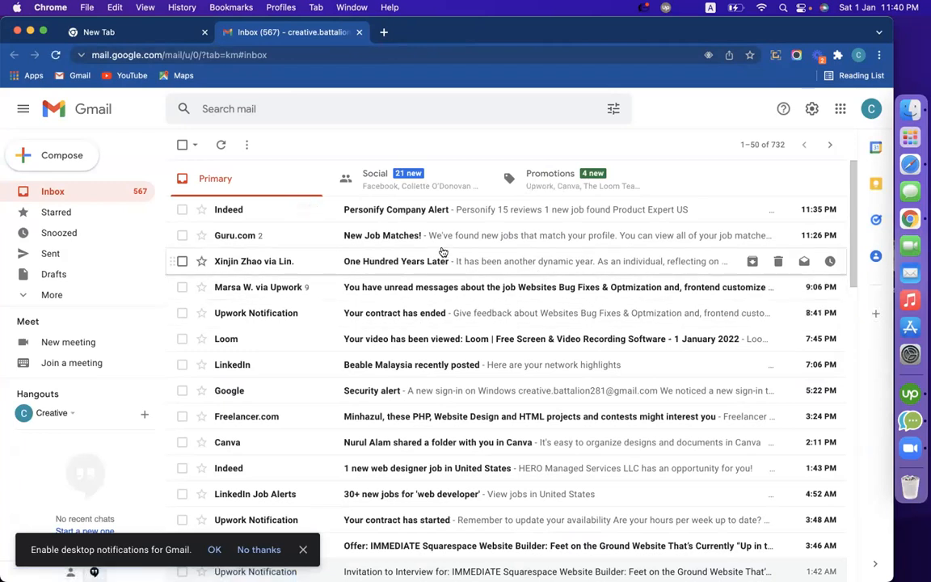
Browse the Gmail inbox's Promotions, Social and Primary tabs
{"action": "left_click", "coordinate": [538, 191]}
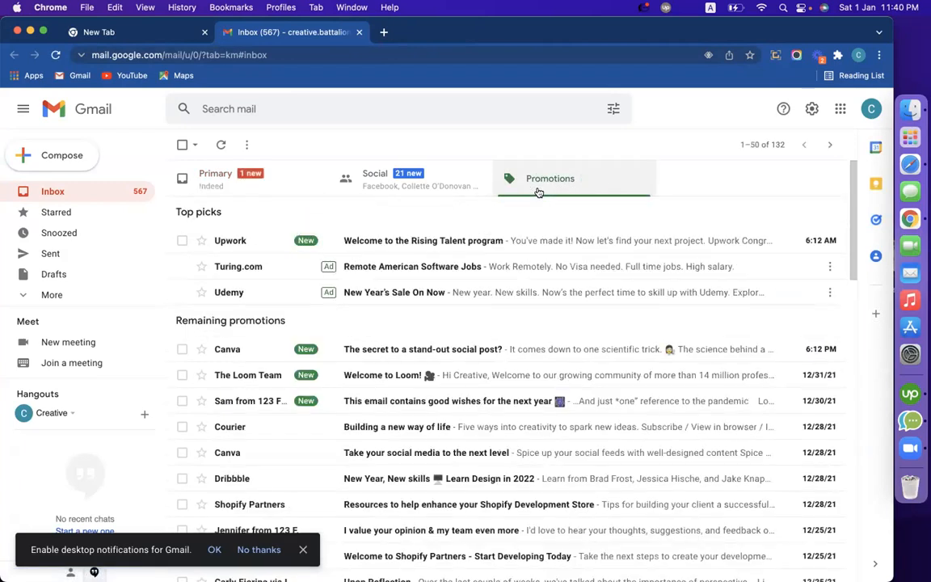
{"action": "left_click", "coordinate": [388, 181]}
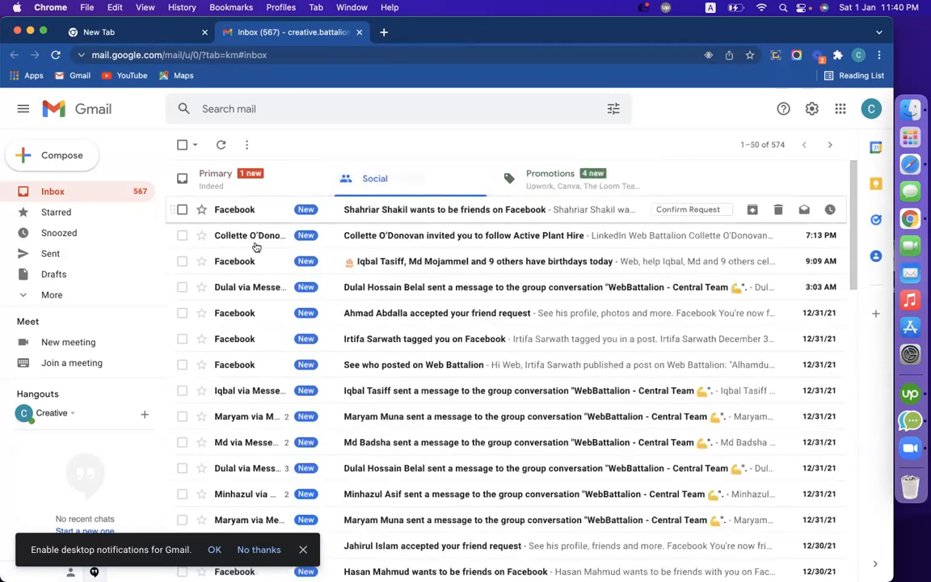
{"action": "left_click", "coordinate": [226, 173]}
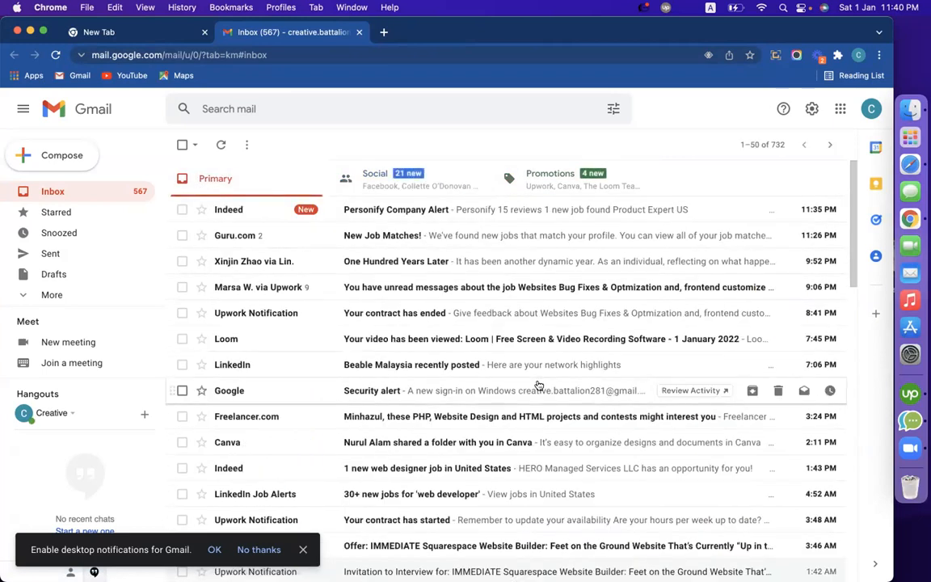
{"action": "scroll", "coordinate": [434, 368], "scroll_direction": "down", "scroll_amount": 1}
{"action": "scroll", "coordinate": [434, 373], "scroll_direction": "down", "scroll_amount": 2}
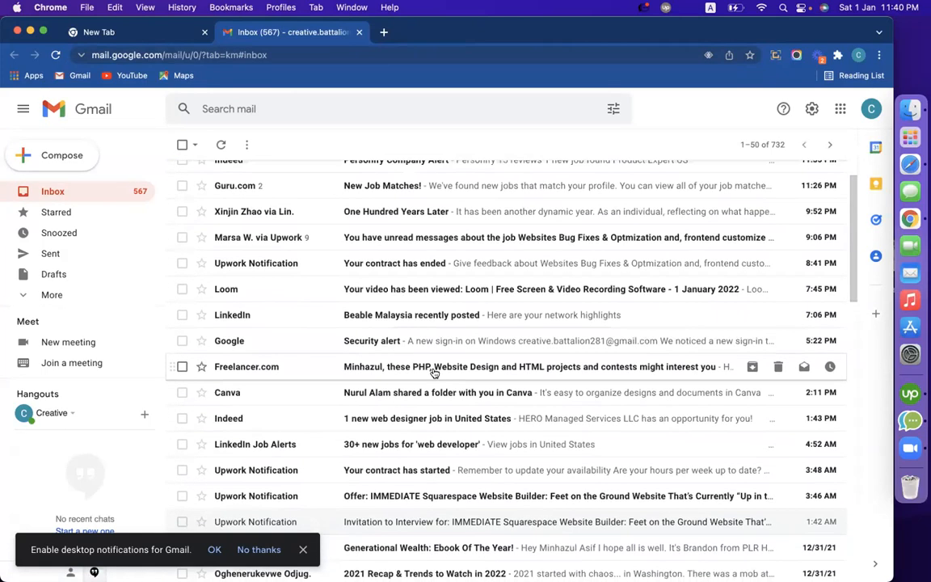
{"action": "scroll", "coordinate": [434, 372], "scroll_direction": "down", "scroll_amount": 1}
{"action": "scroll", "coordinate": [434, 370], "scroll_direction": "up", "scroll_amount": 4}
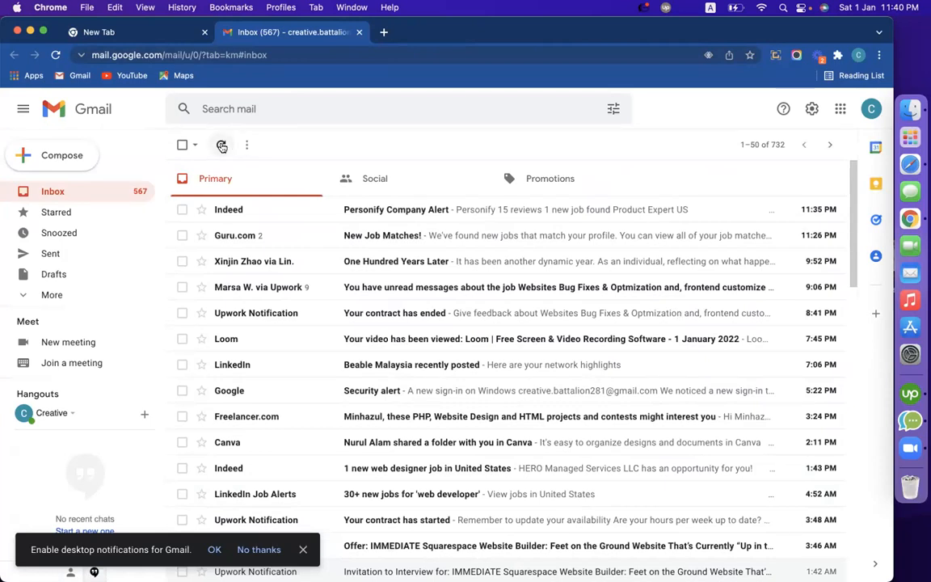
{"action": "scroll", "coordinate": [535, 339], "scroll_direction": "down", "scroll_amount": 10}
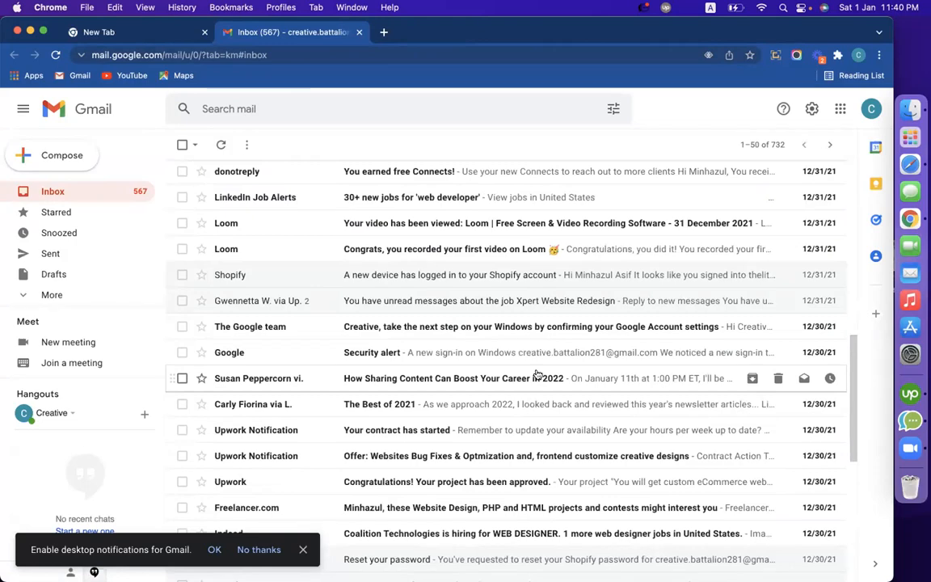
{"action": "scroll", "coordinate": [537, 374], "scroll_direction": "down", "scroll_amount": 10}
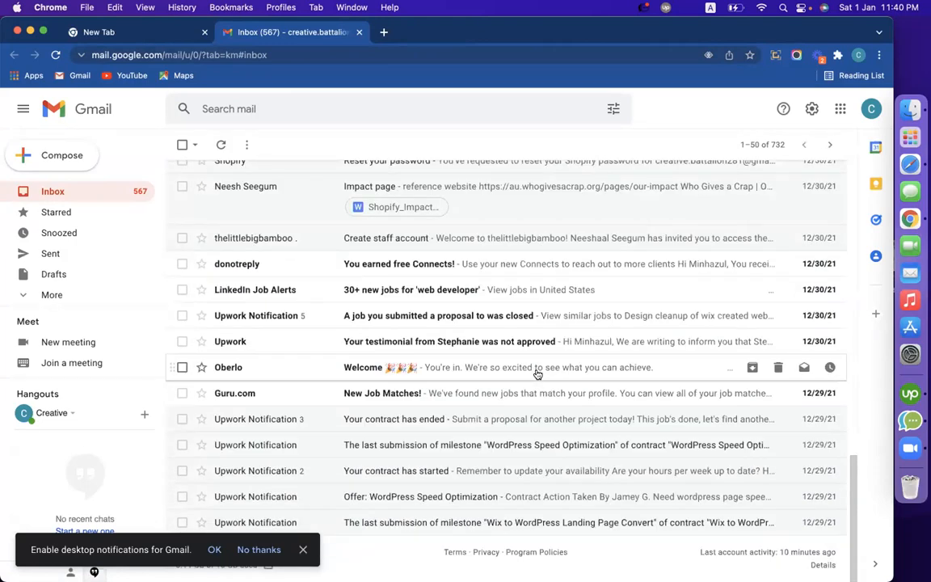
{"action": "scroll", "coordinate": [537, 373], "scroll_direction": "up", "scroll_amount": 20}
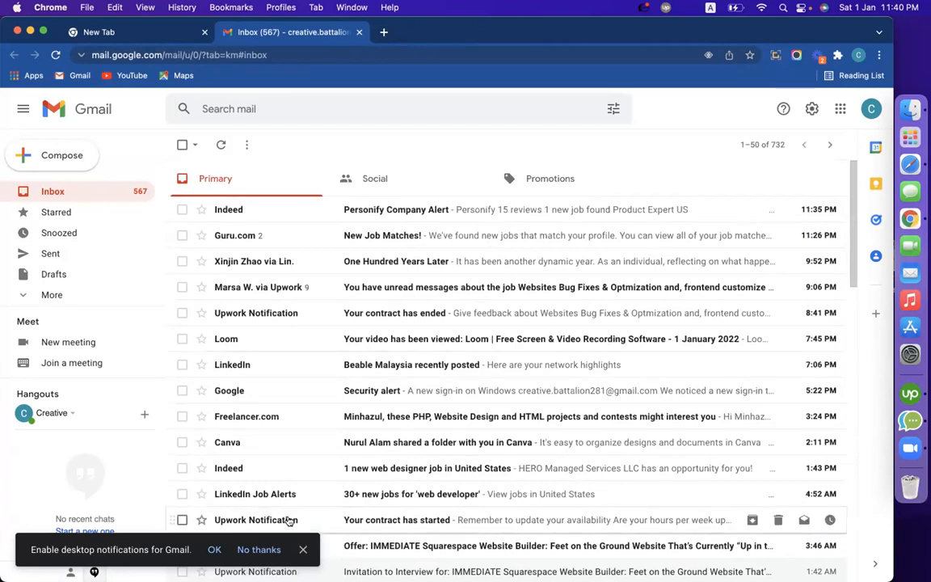
Allow Gmail desktop notifications, recheck the inbox tabs, then switch back to the Wix profile
{"action": "left_click", "coordinate": [214, 551]}
{"action": "left_click", "coordinate": [244, 127]}
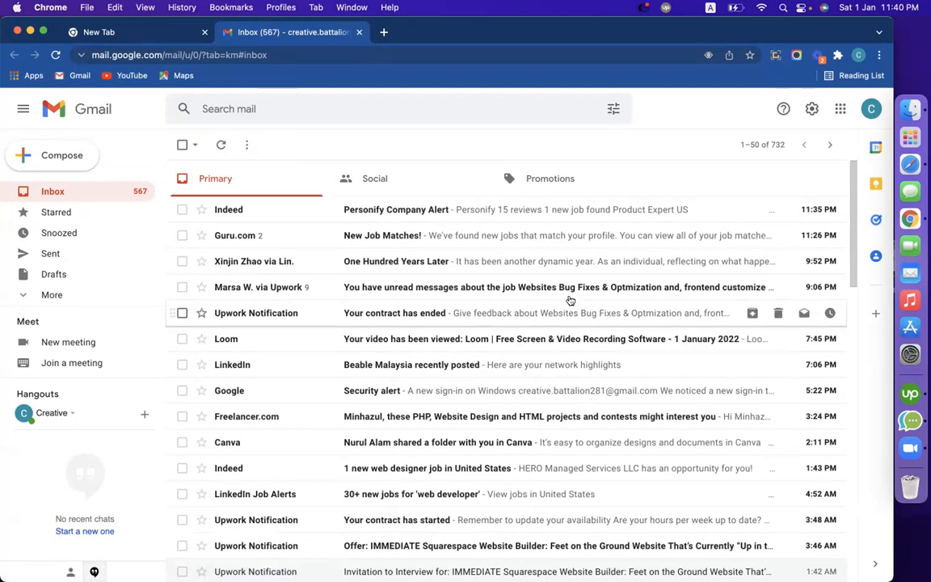
{"action": "left_click", "coordinate": [546, 179]}
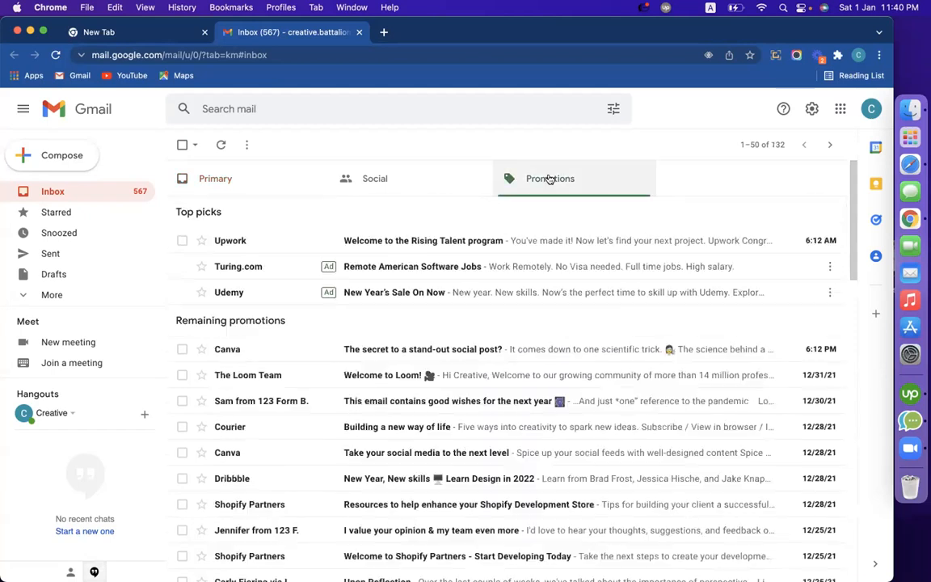
{"action": "left_click", "coordinate": [400, 178]}
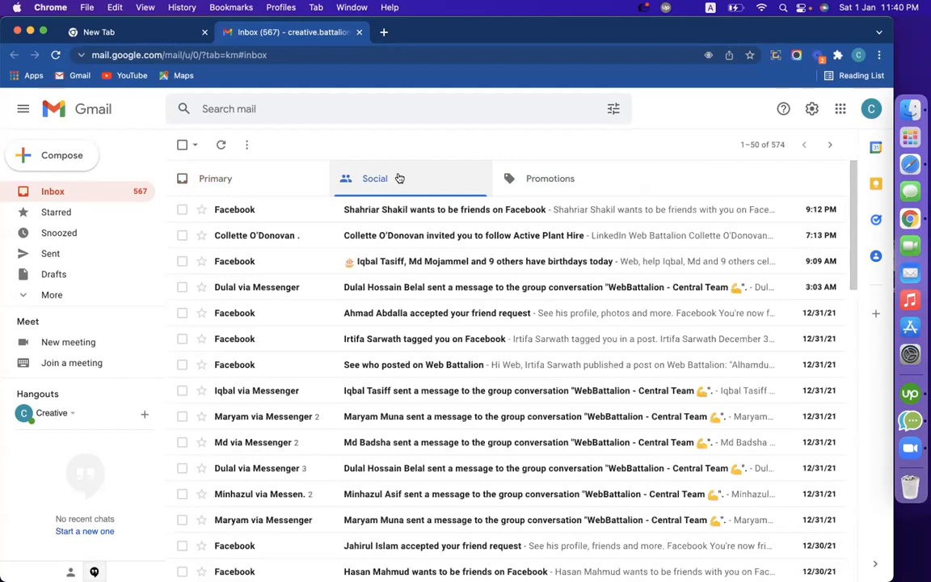
{"action": "left_click", "coordinate": [247, 184]}
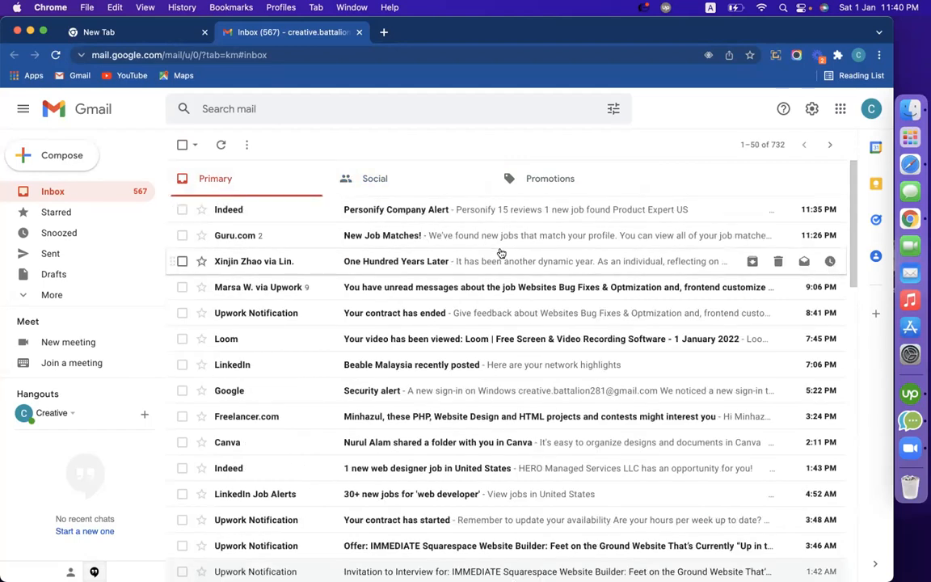
{"action": "scroll", "coordinate": [414, 299], "scroll_direction": "down", "scroll_amount": 1}
{"action": "scroll", "coordinate": [414, 308], "scroll_direction": "up", "scroll_amount": 1}
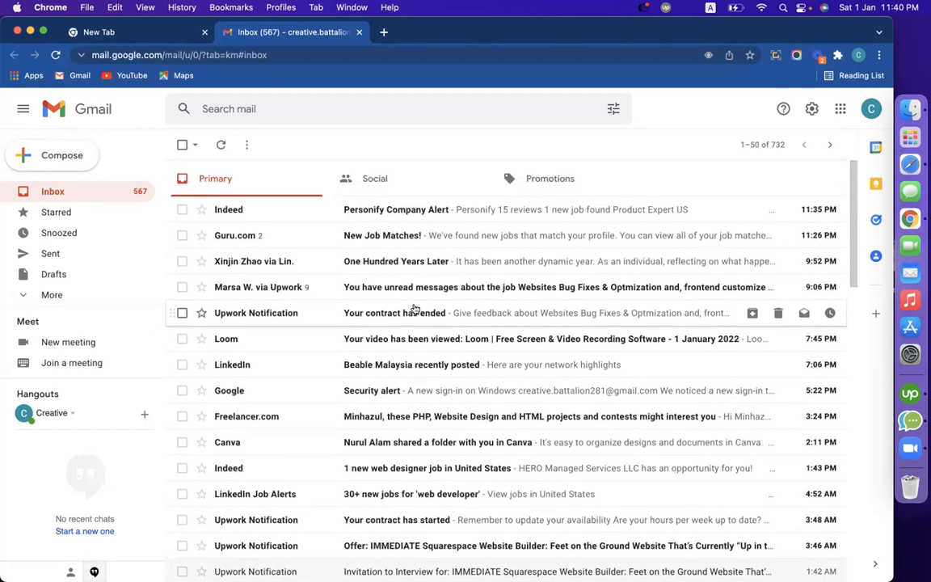
{"action": "scroll", "coordinate": [414, 309], "scroll_direction": "down", "scroll_amount": 10}
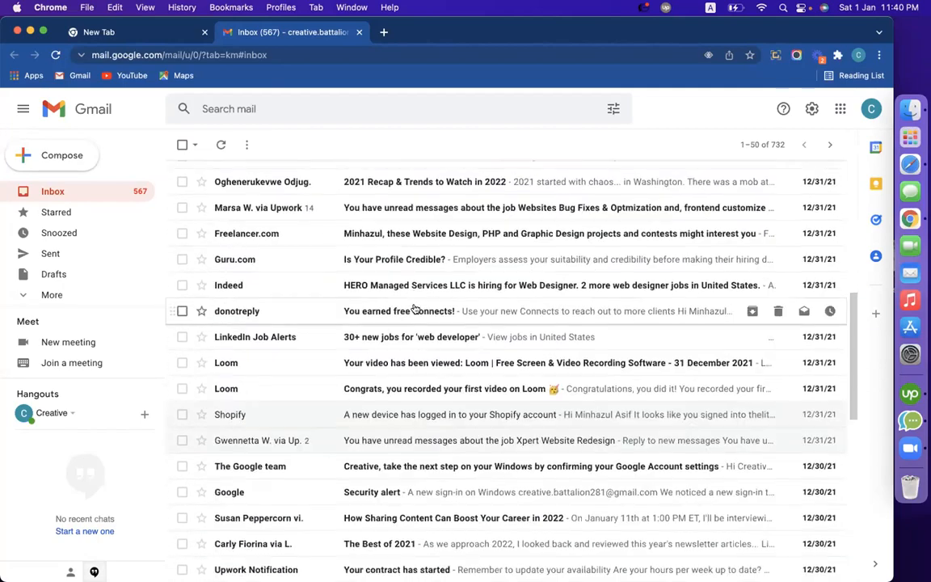
{"action": "scroll", "coordinate": [414, 309], "scroll_direction": "down", "scroll_amount": 8}
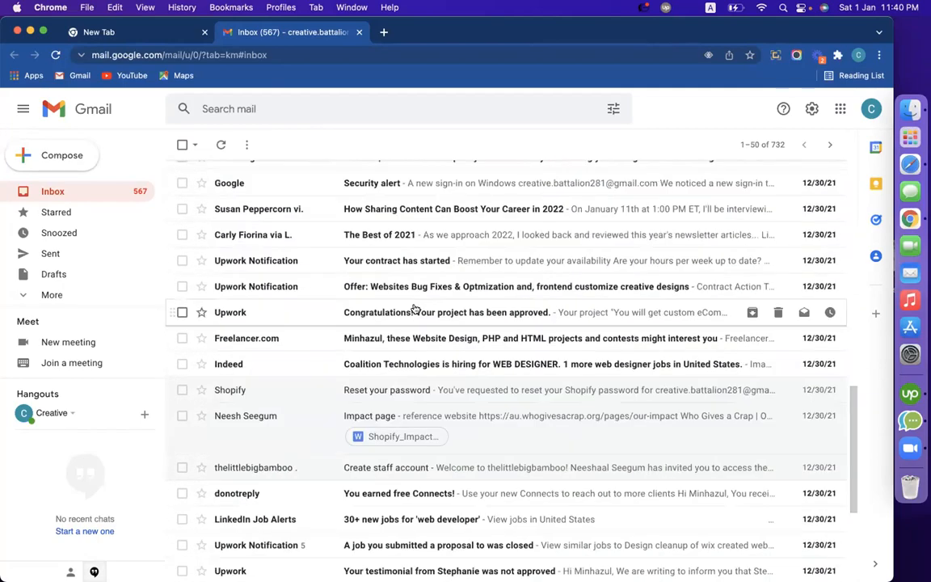
{"action": "scroll", "coordinate": [414, 309], "scroll_direction": "down", "scroll_amount": 3}
{"action": "scroll", "coordinate": [415, 308], "scroll_direction": "up", "scroll_amount": 15}
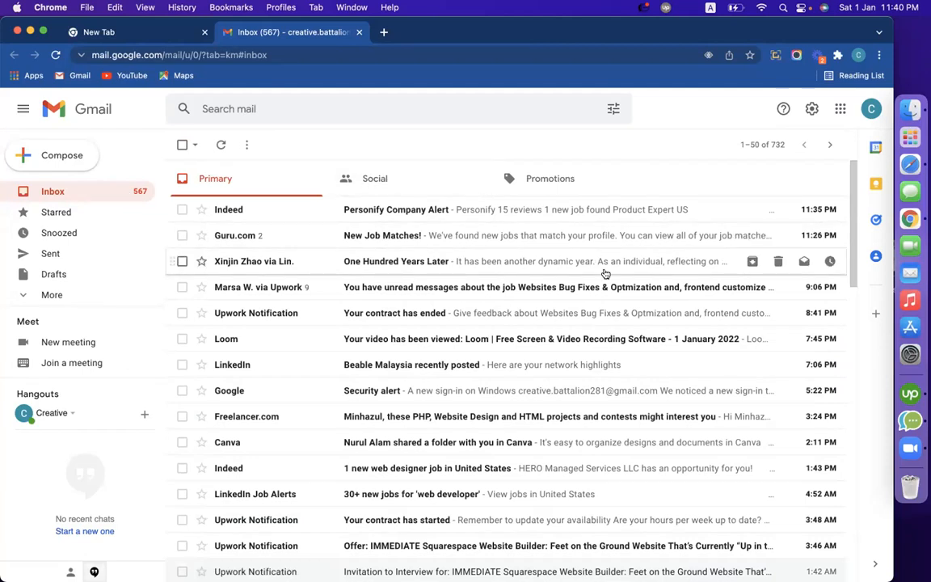
{"action": "left_click", "coordinate": [859, 54]}
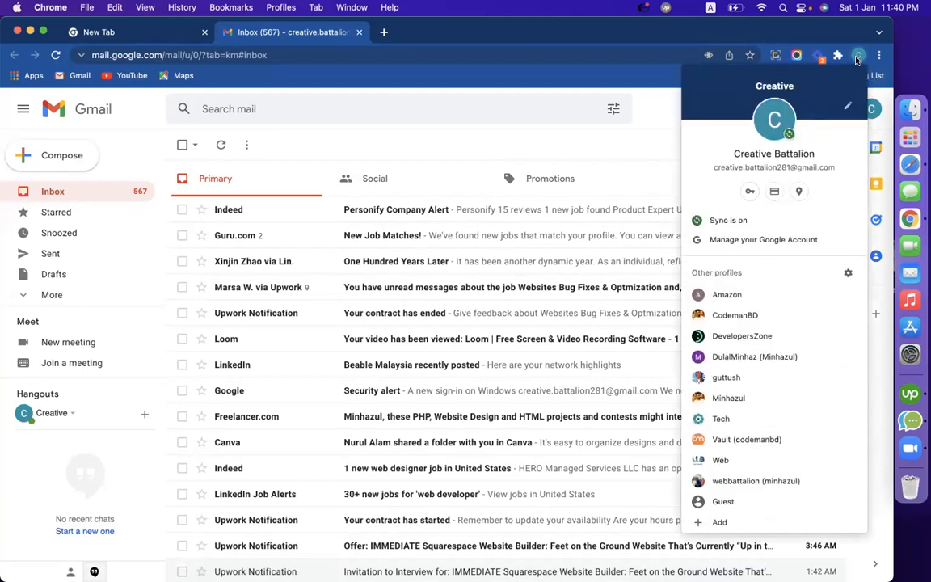
{"action": "left_click", "coordinate": [735, 316]}
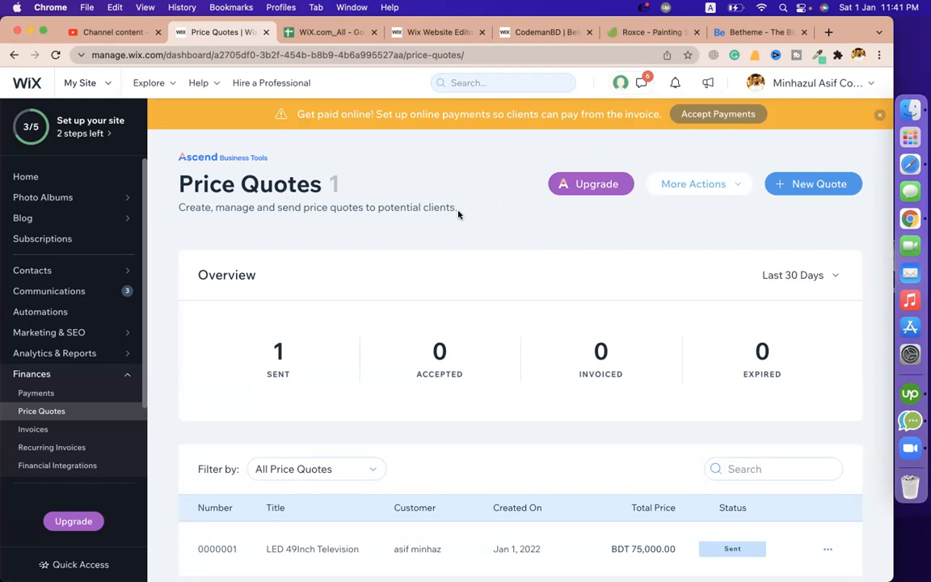
Under Accept Payments, change the business location from Bangladesh to United States
{"action": "left_click", "coordinate": [708, 115]}
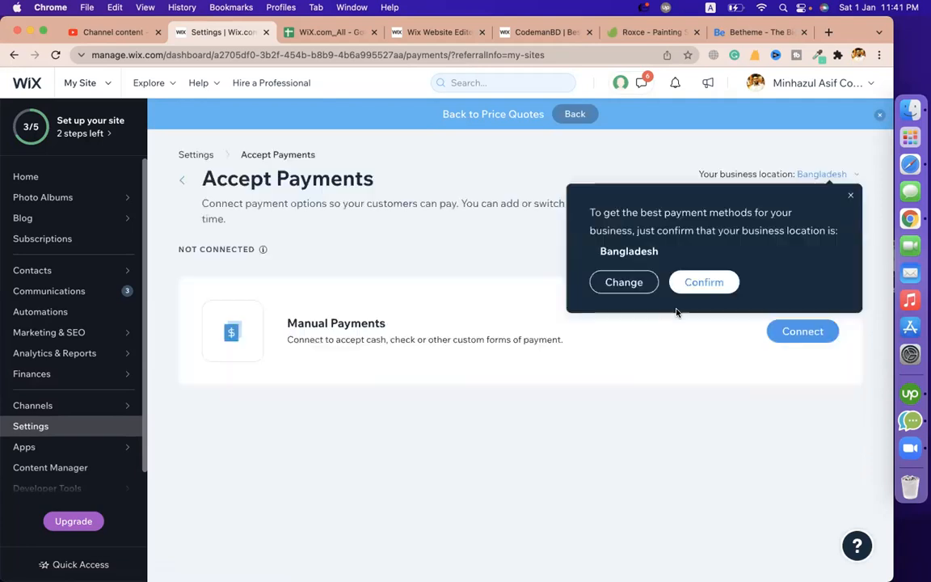
{"action": "left_click", "coordinate": [703, 282]}
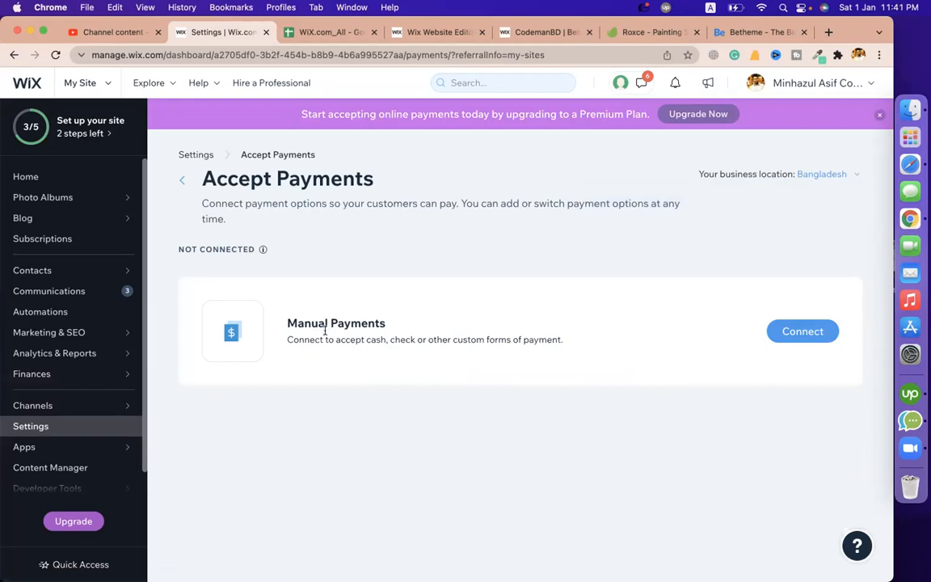
{"action": "triple_click", "coordinate": [339, 317]}
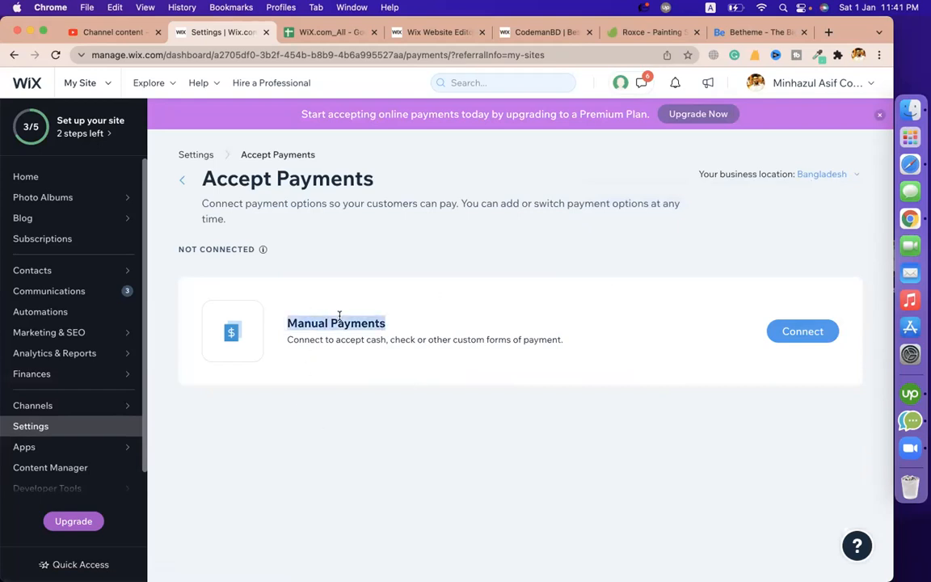
{"action": "left_click", "coordinate": [835, 174]}
{"action": "left_click", "coordinate": [462, 233]}
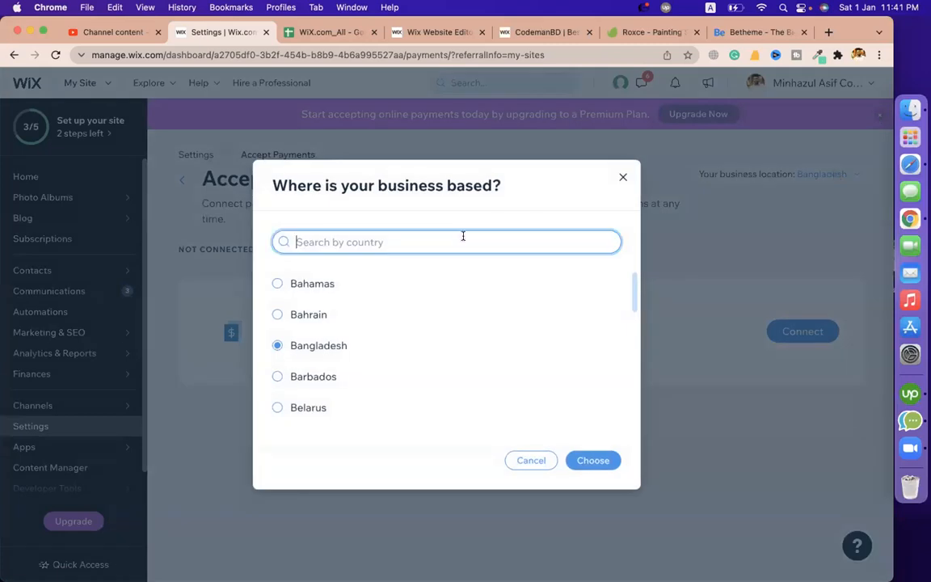
{"action": "type", "text": "uni"}
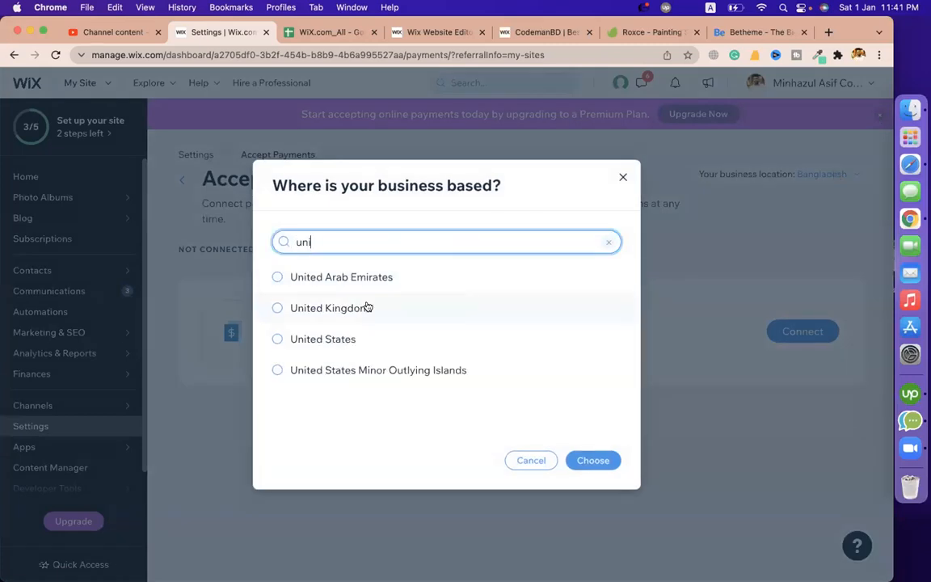
{"action": "left_click", "coordinate": [349, 339]}
{"action": "left_click", "coordinate": [586, 461]}
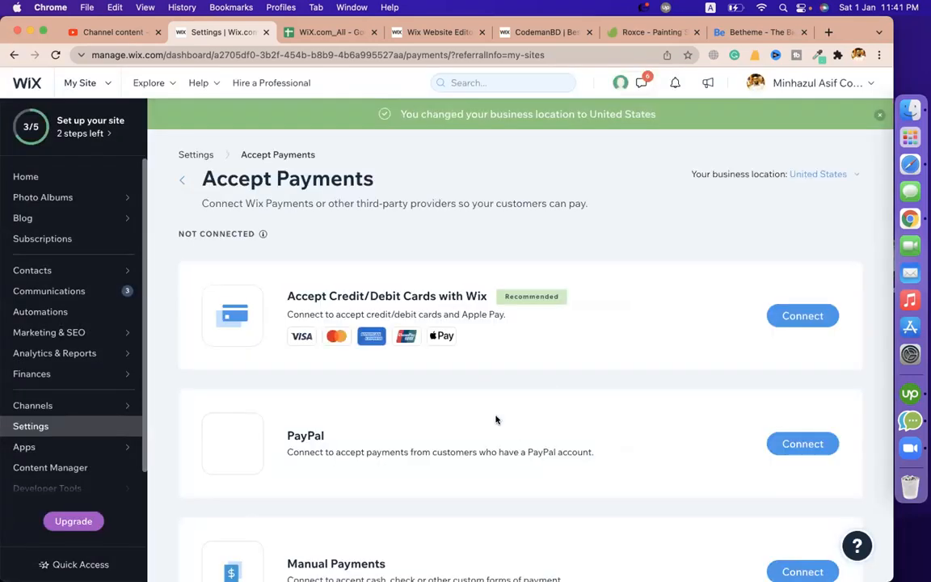
Begin connecting credit and debit card payments
{"action": "triple_click", "coordinate": [325, 295]}
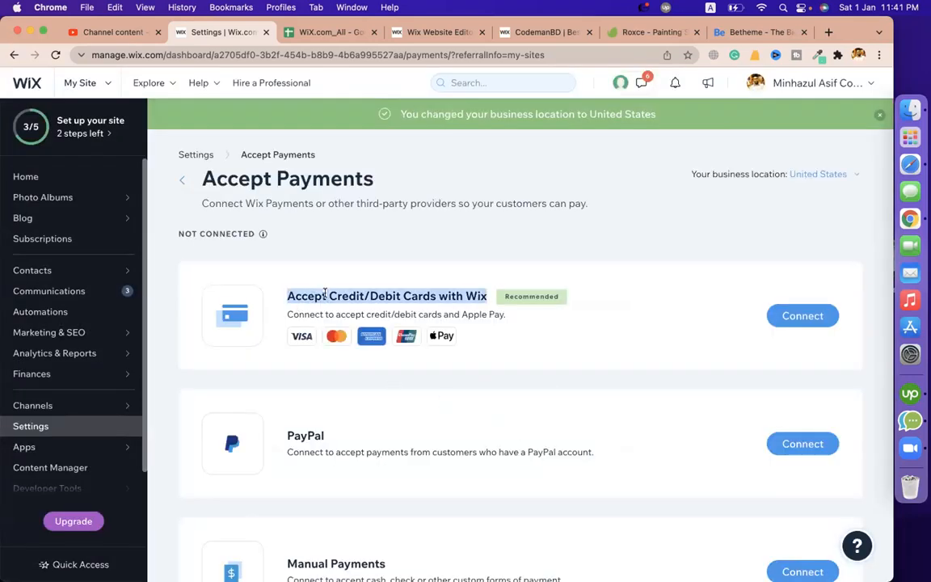
{"action": "scroll", "coordinate": [376, 380], "scroll_direction": "down", "scroll_amount": 3}
{"action": "scroll", "coordinate": [343, 276], "scroll_direction": "up", "scroll_amount": 3}
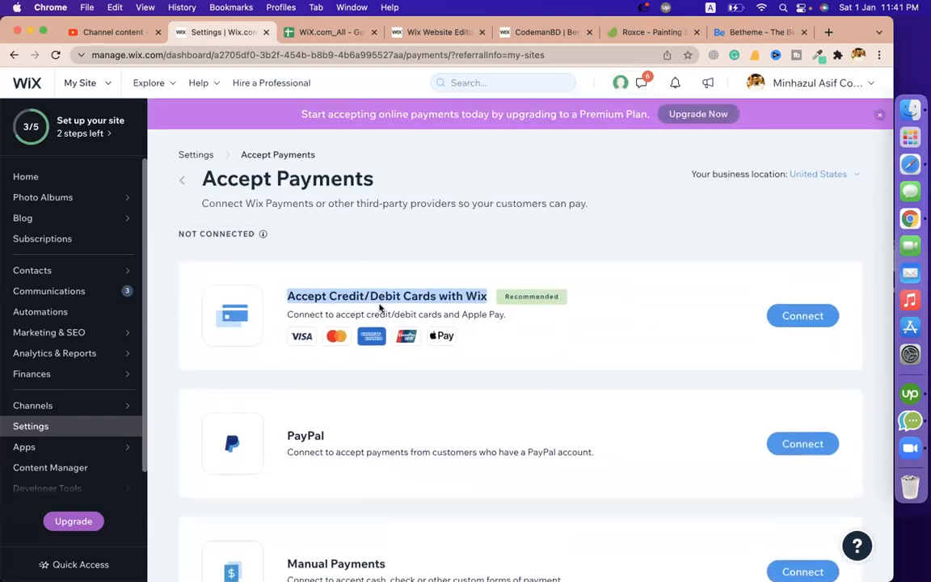
{"action": "left_click", "coordinate": [341, 296]}
{"action": "triple_click", "coordinate": [341, 296]}
{"action": "left_click", "coordinate": [340, 296]}
{"action": "double_click", "coordinate": [346, 295]}
{"action": "triple_click", "coordinate": [380, 296]}
{"action": "left_click", "coordinate": [825, 324]}
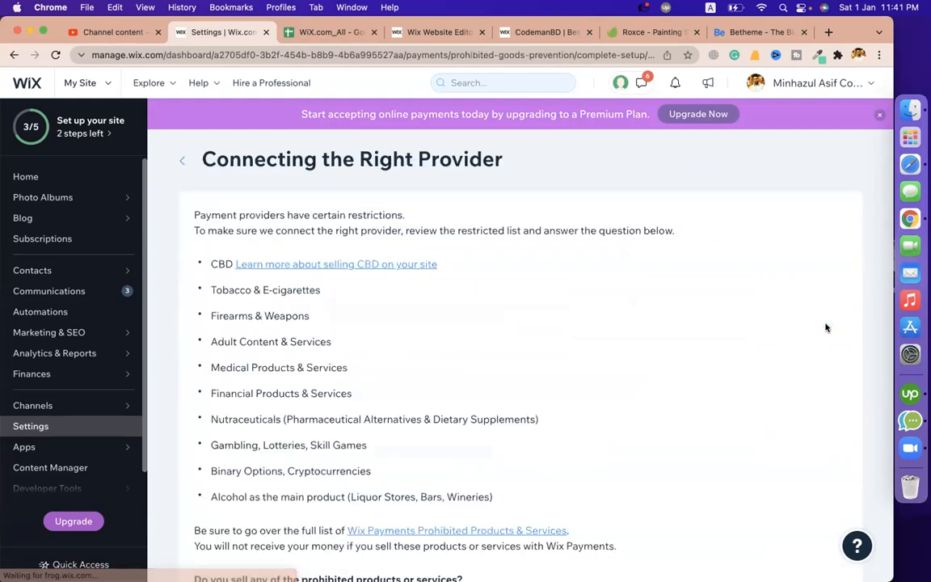
Declare Firearms & Weapons as the product type sold and continue
{"action": "scroll", "coordinate": [451, 306], "scroll_direction": "down", "scroll_amount": 4}
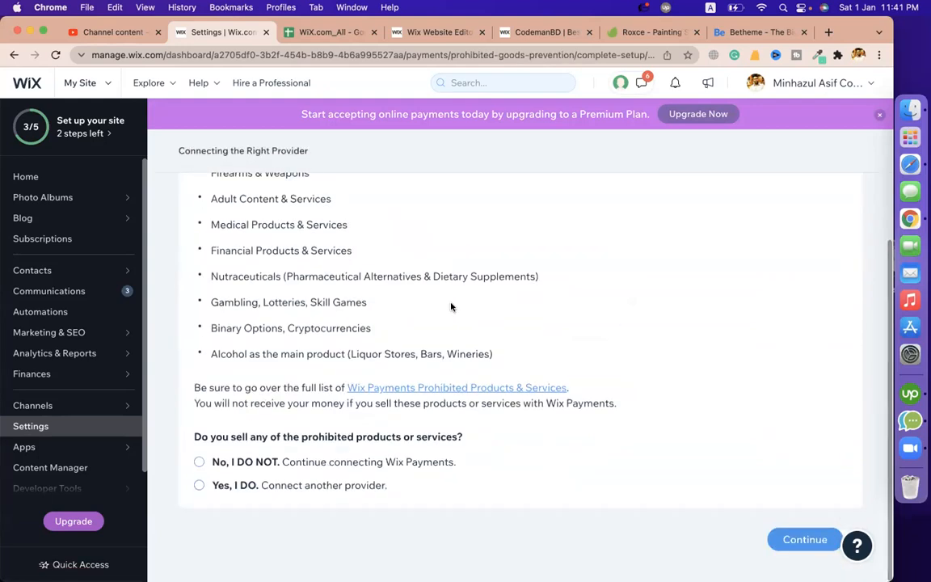
{"action": "left_click", "coordinate": [292, 464]}
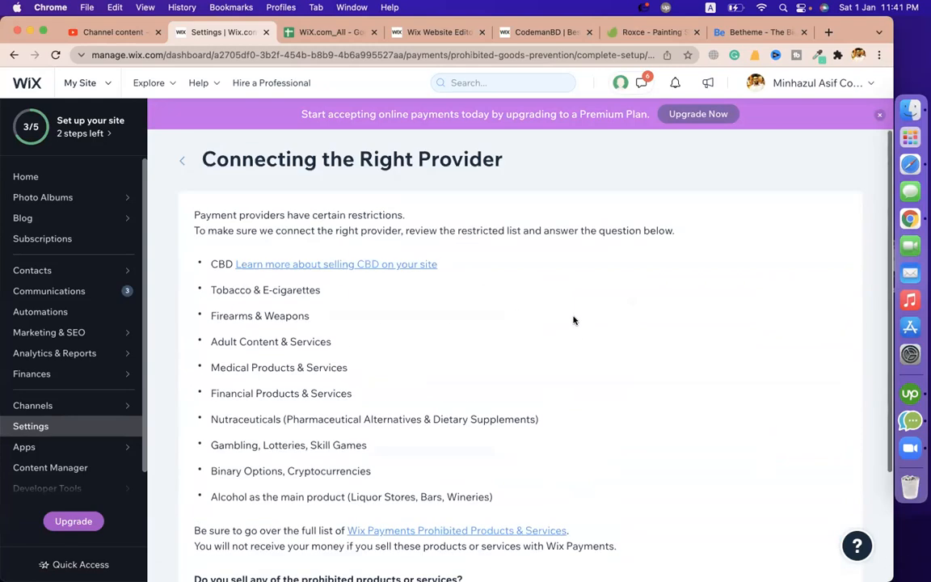
{"action": "left_click", "coordinate": [800, 542]}
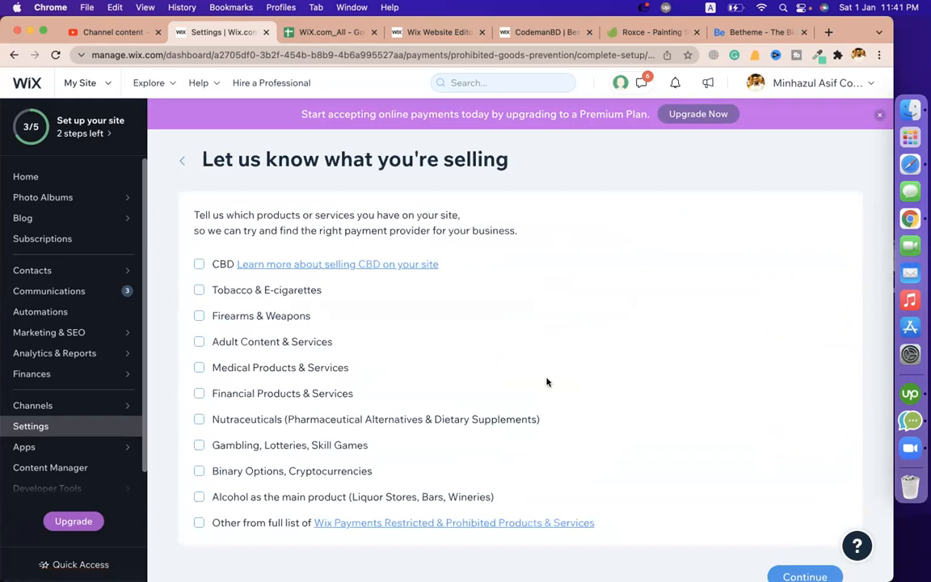
{"action": "left_click", "coordinate": [202, 316]}
{"action": "scroll", "coordinate": [687, 461], "scroll_direction": "down", "scroll_amount": 1}
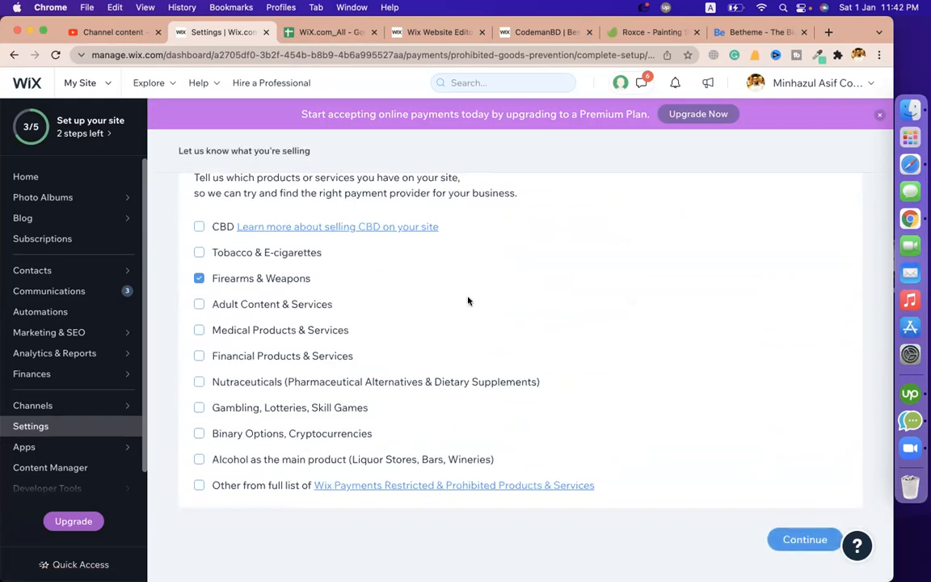
{"action": "scroll", "coordinate": [671, 375], "scroll_direction": "up", "scroll_amount": 1}
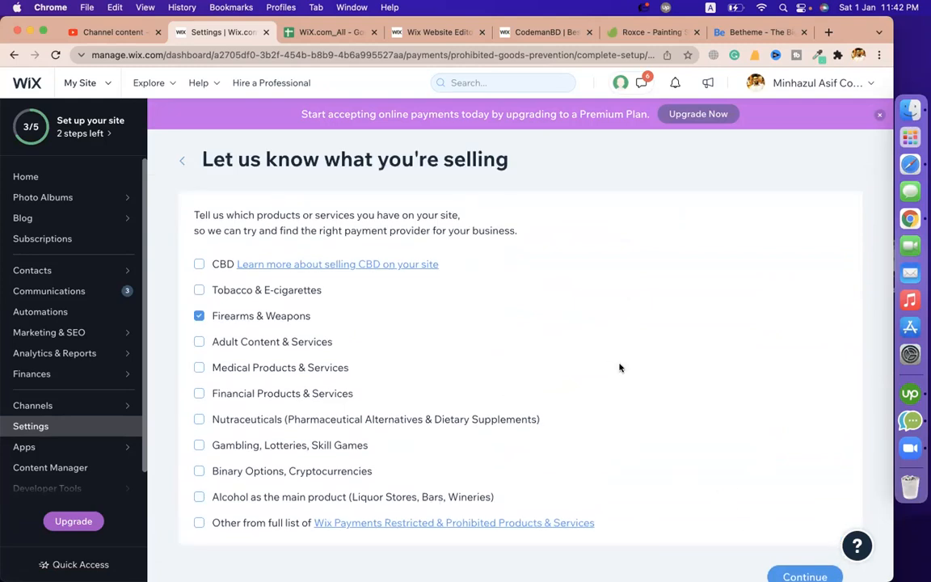
{"action": "scroll", "coordinate": [620, 368], "scroll_direction": "down", "scroll_amount": 1}
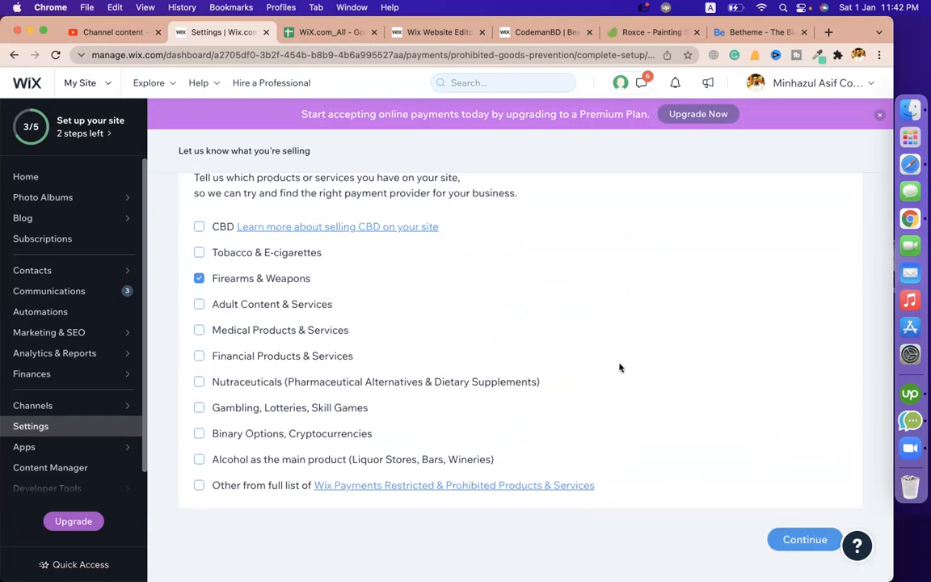
{"action": "left_click", "coordinate": [797, 539]}
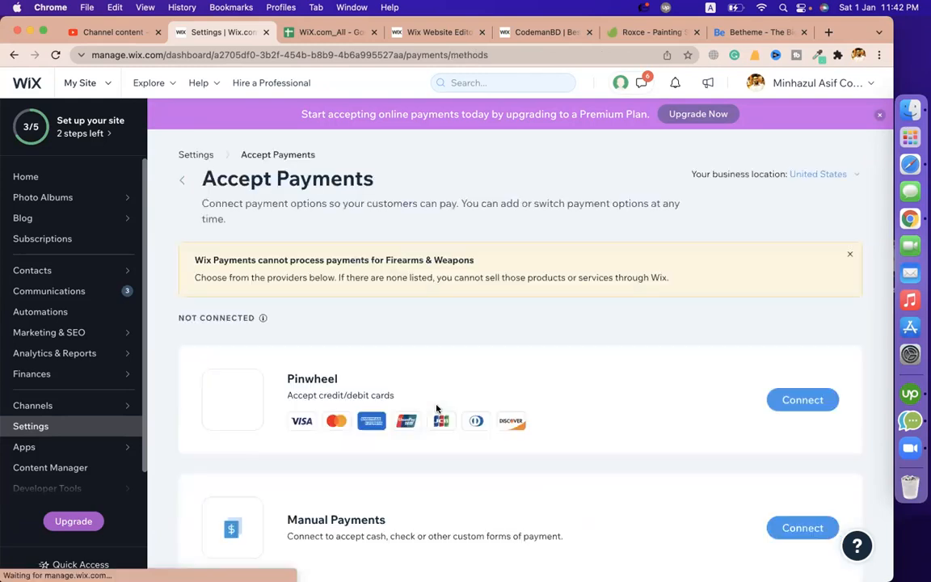
Check the Pinwheel payment option, then switch to the other Chrome profile's Gmail inbox
{"action": "scroll", "coordinate": [482, 269], "scroll_direction": "down", "scroll_amount": 2}
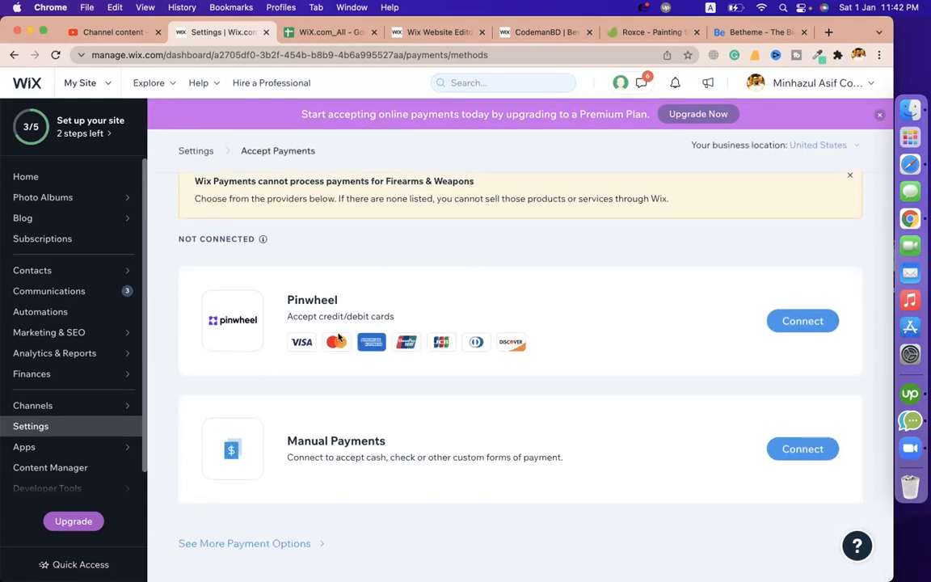
{"action": "double_click", "coordinate": [297, 299]}
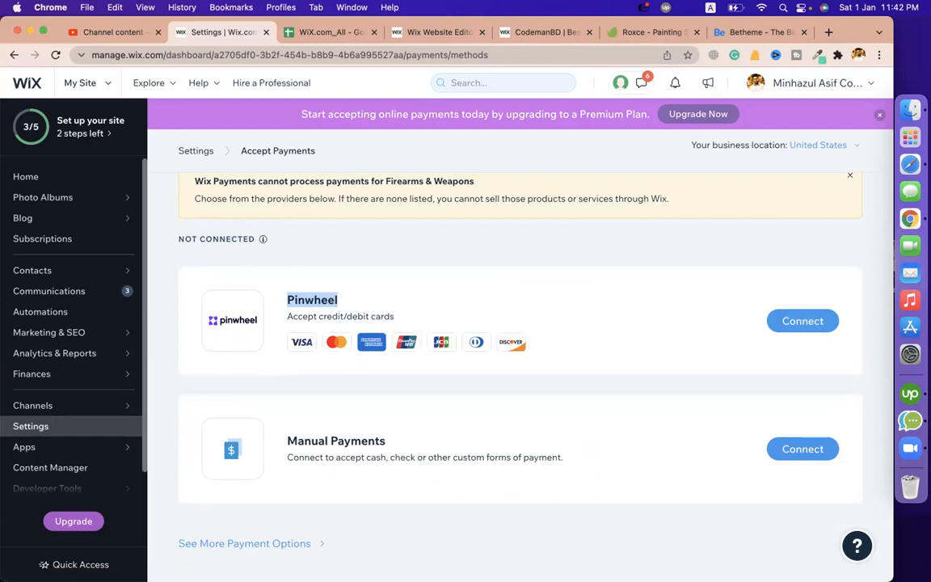
{"action": "left_click", "coordinate": [859, 54]}
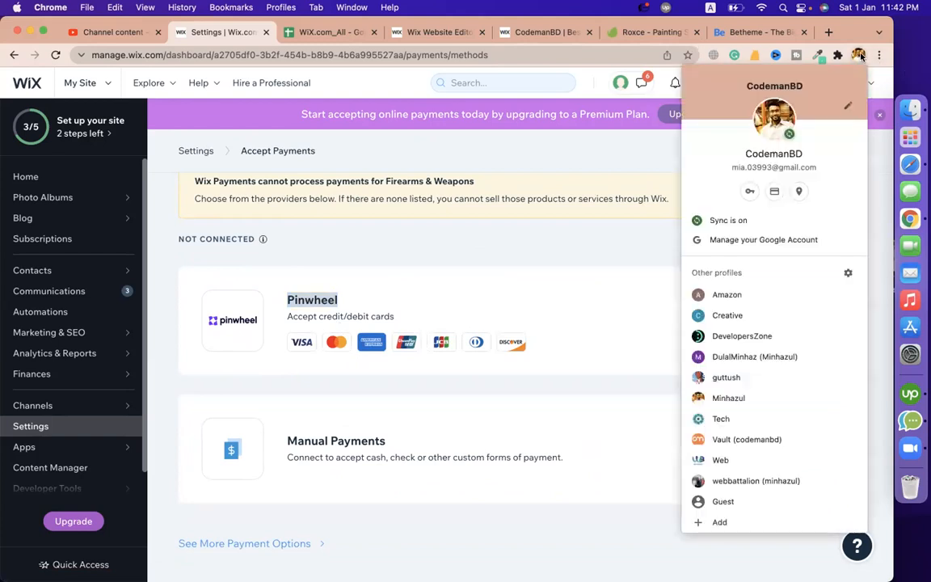
{"action": "left_click", "coordinate": [727, 315]}
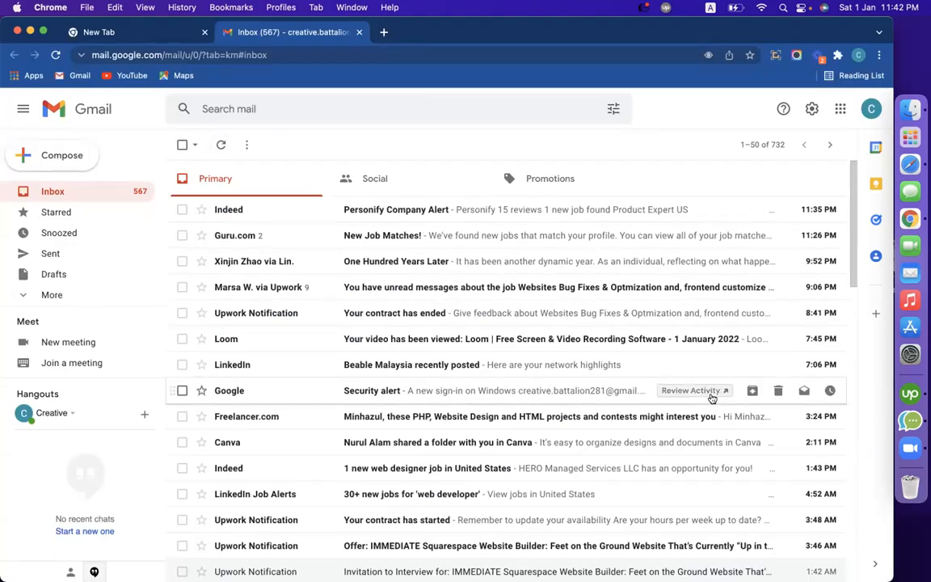
Copy the signed-in account's e-mail address from the Gmail account panel
{"action": "scroll", "coordinate": [712, 398], "scroll_direction": "down", "scroll_amount": 10}
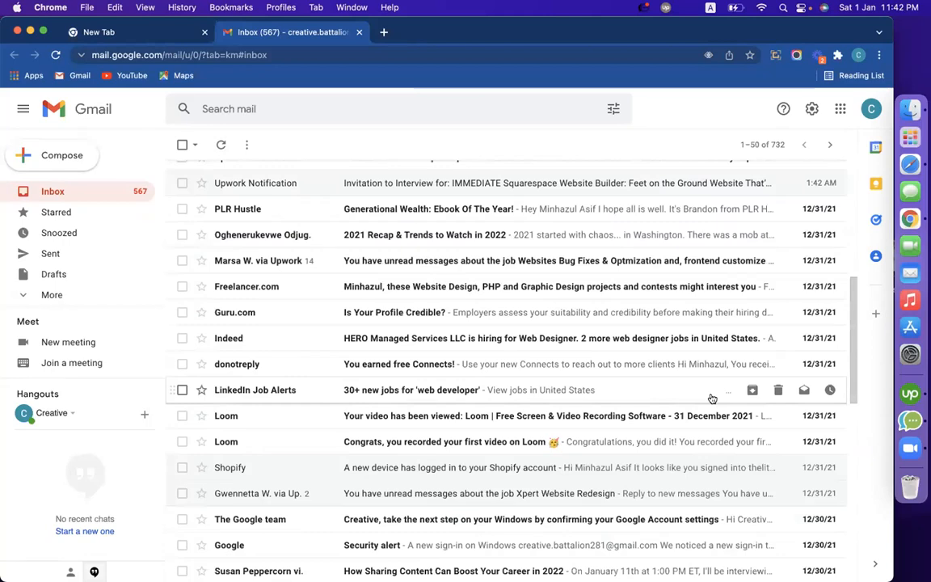
{"action": "scroll", "coordinate": [709, 395], "scroll_direction": "up", "scroll_amount": 10}
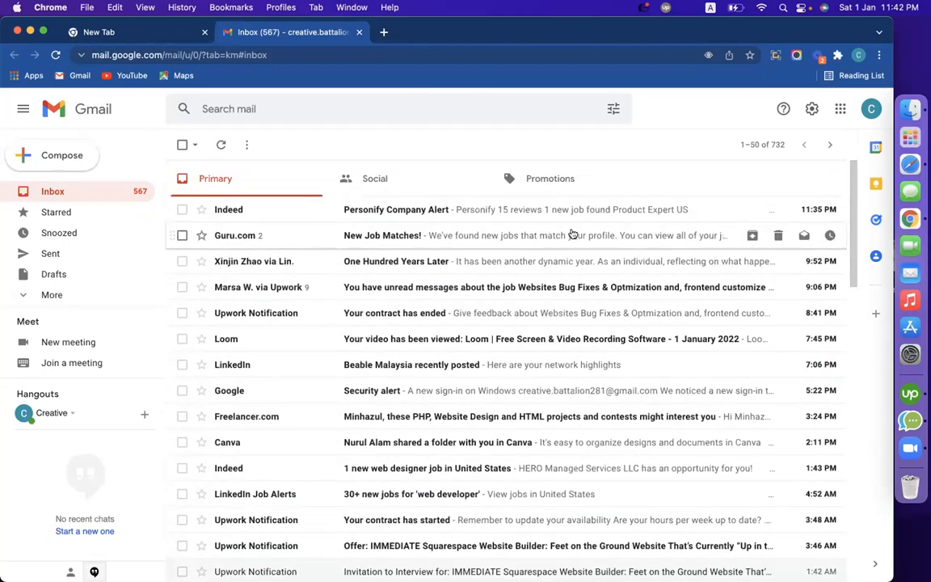
{"action": "left_click", "coordinate": [872, 109]}
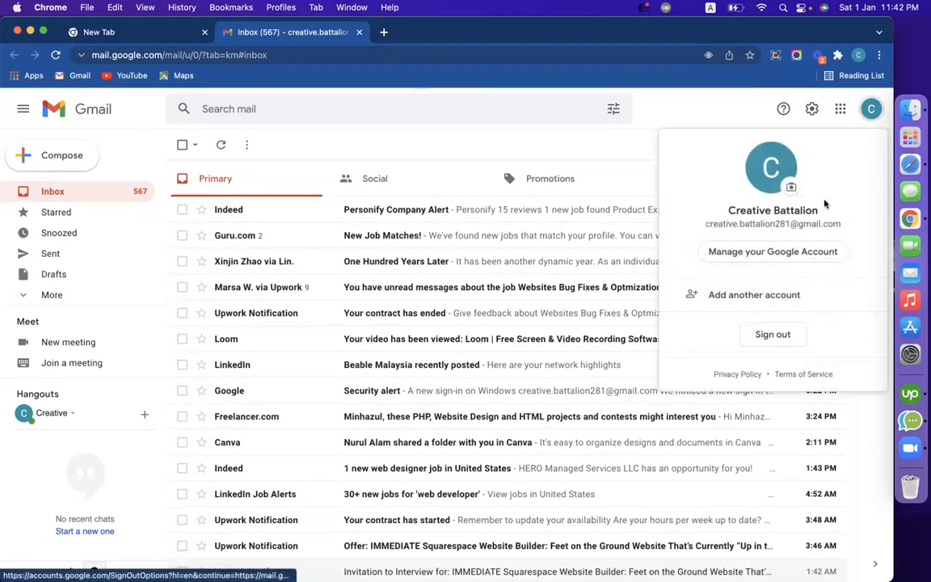
{"action": "triple_click", "coordinate": [780, 225]}
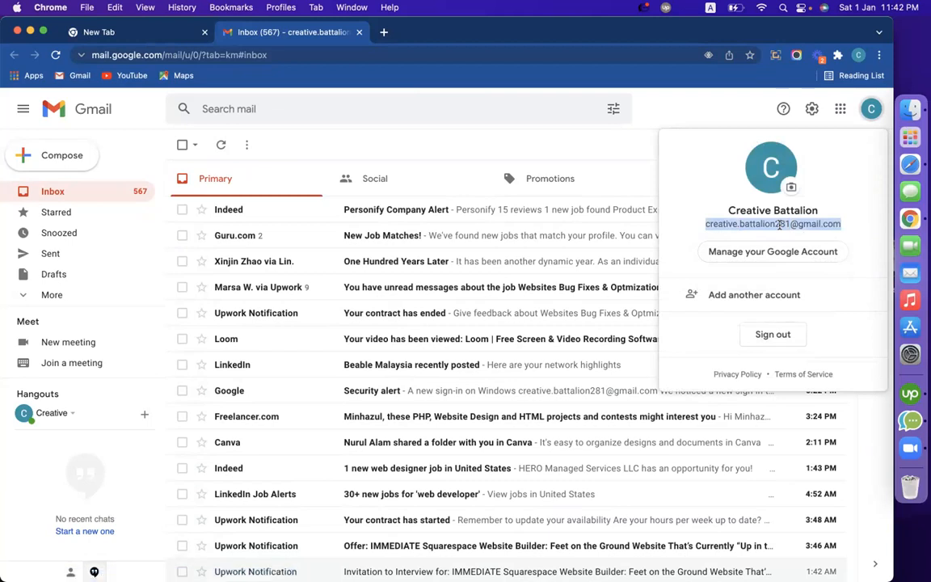
{"action": "right_click", "coordinate": [730, 226]}
{"action": "left_click", "coordinate": [623, 231]}
{"action": "left_click", "coordinate": [679, 116]}
Browse the Important, Starred and Snoozed folders, then go back to the Inbox
{"action": "left_click", "coordinate": [56, 294]}
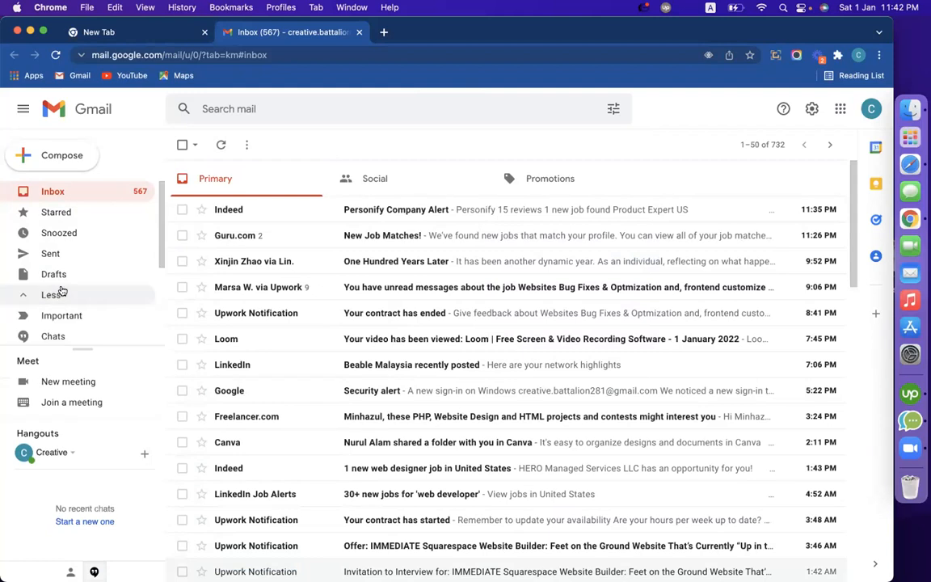
{"action": "left_click", "coordinate": [54, 321]}
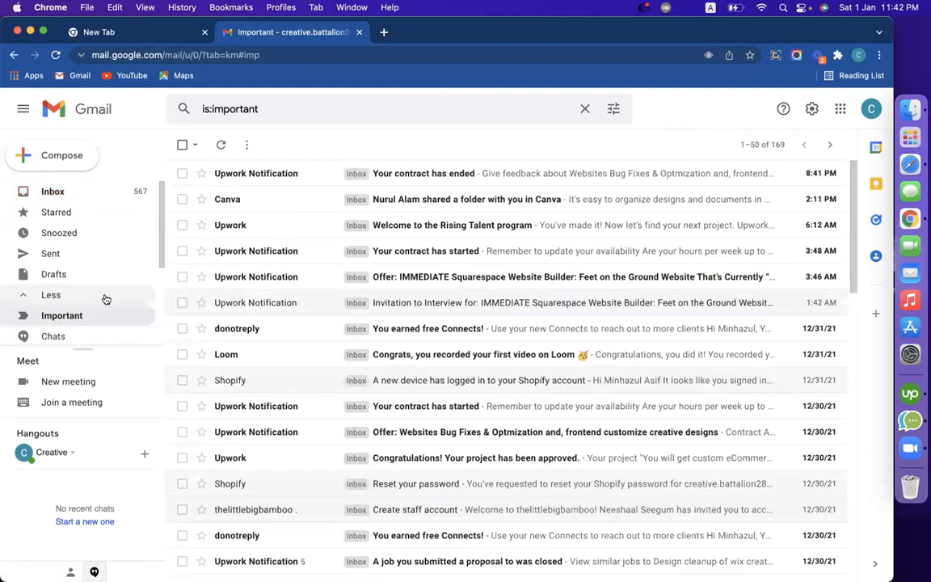
{"action": "left_click", "coordinate": [82, 298]}
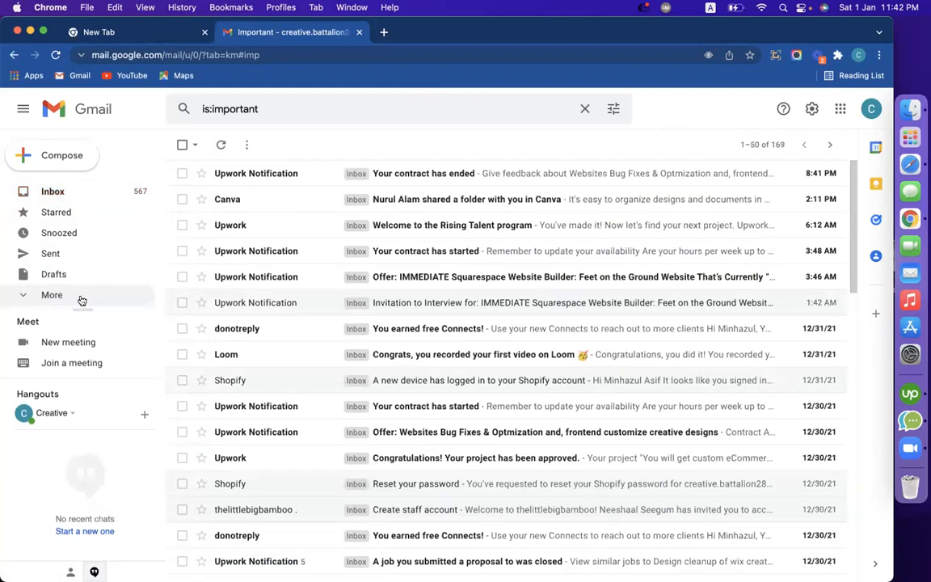
{"action": "left_click", "coordinate": [57, 212]}
{"action": "left_click", "coordinate": [59, 241]}
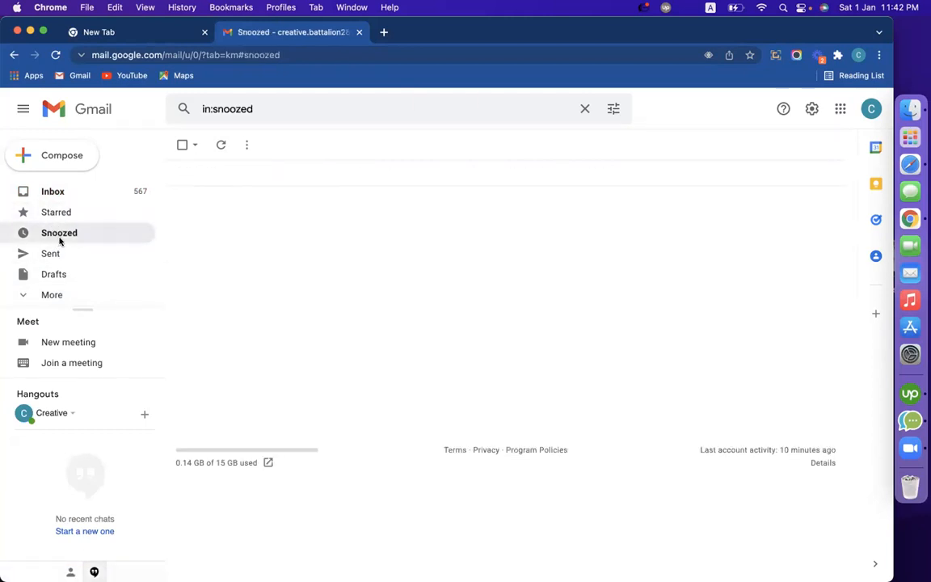
{"action": "left_click", "coordinate": [89, 191]}
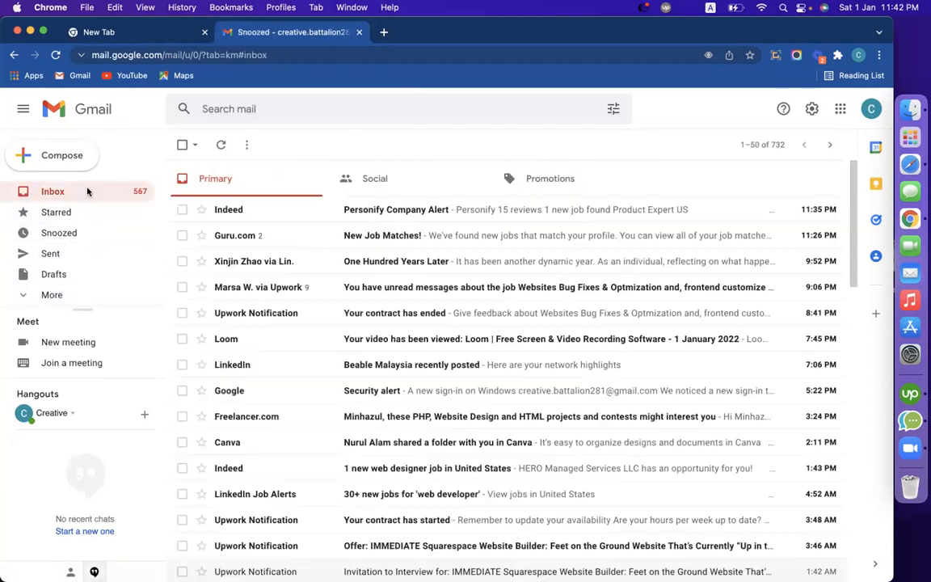
Search the mail for a contact's name
{"action": "left_click", "coordinate": [259, 115]}
{"action": "type", "text": "w"}
{"action": "key", "text": "BackSpace"}
{"action": "type", "text": "minhaz"}
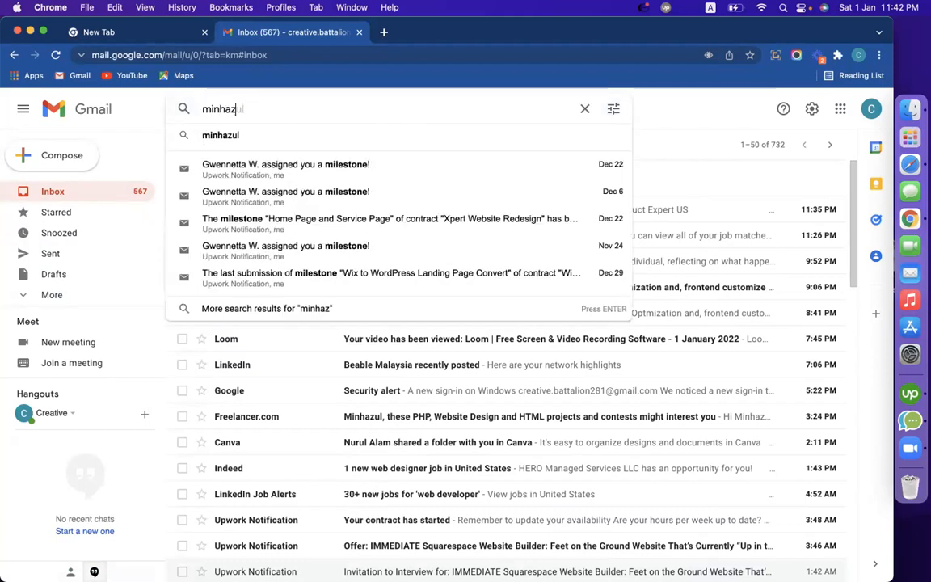
{"action": "key", "text": "Return"}
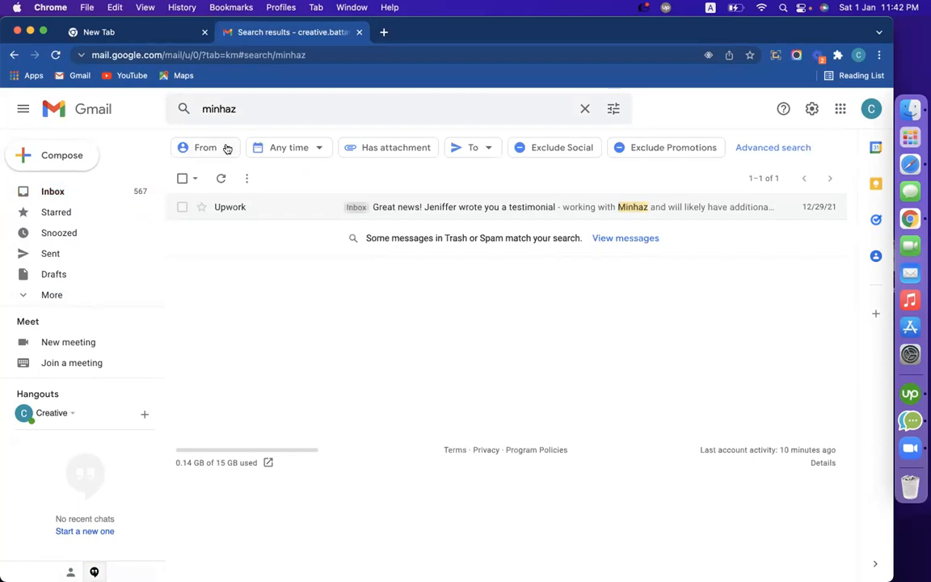
Glance at Starred and the Inbox, then return to the Wix browser profile
{"action": "left_click", "coordinate": [13, 211]}
{"action": "left_click", "coordinate": [79, 192]}
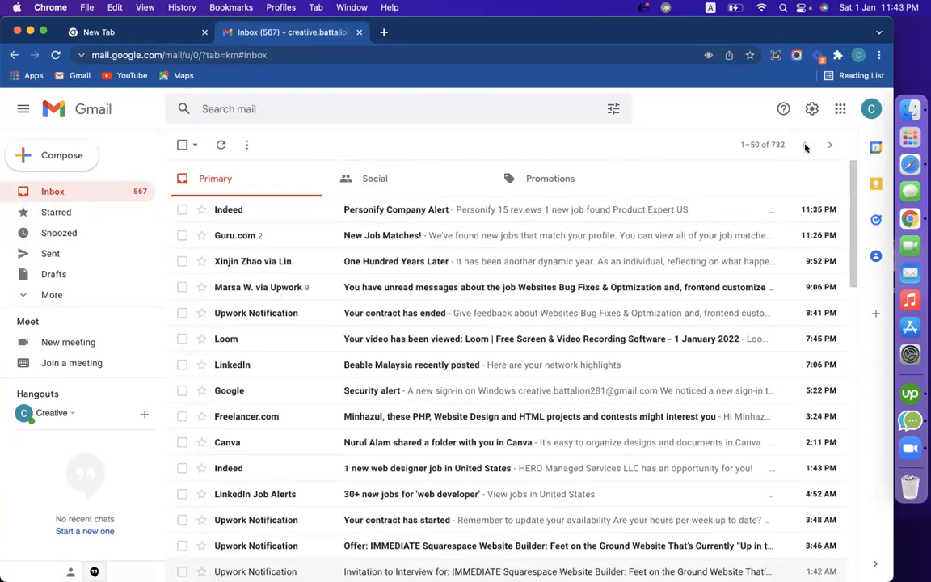
{"action": "left_click", "coordinate": [858, 55]}
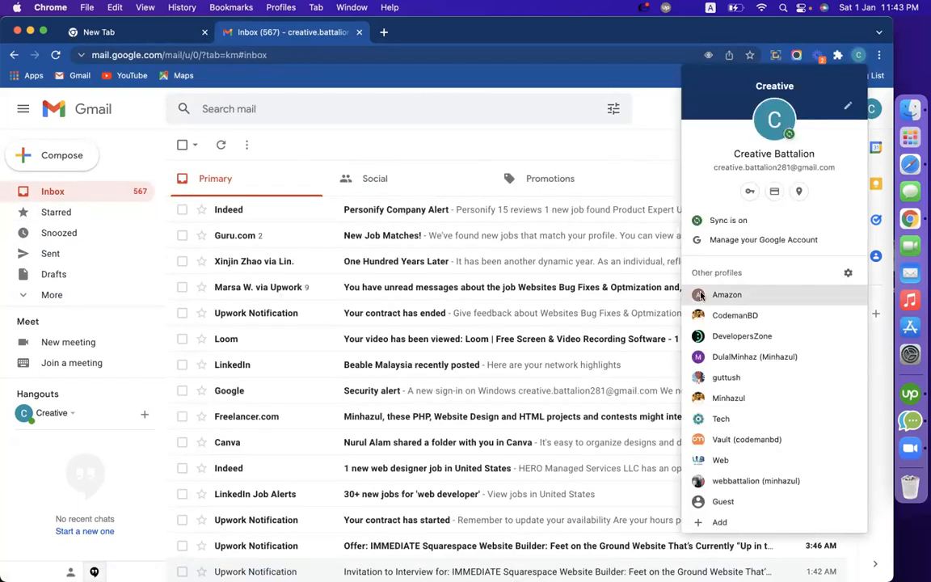
{"action": "left_click", "coordinate": [724, 316]}
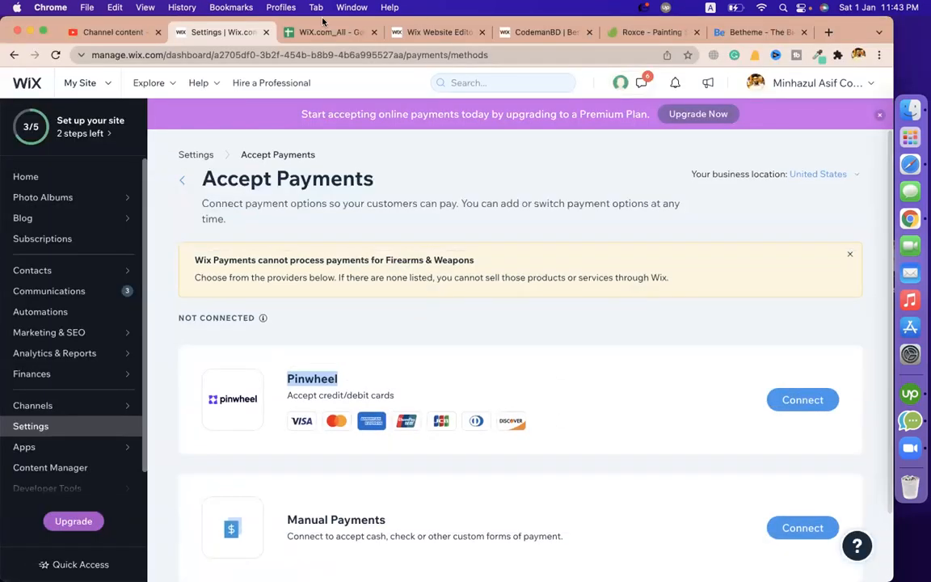
In the WiX.com_All sheet, go down to the B65 'finally send the quote' step, then bring Finder forward
{"action": "left_click", "coordinate": [301, 33]}
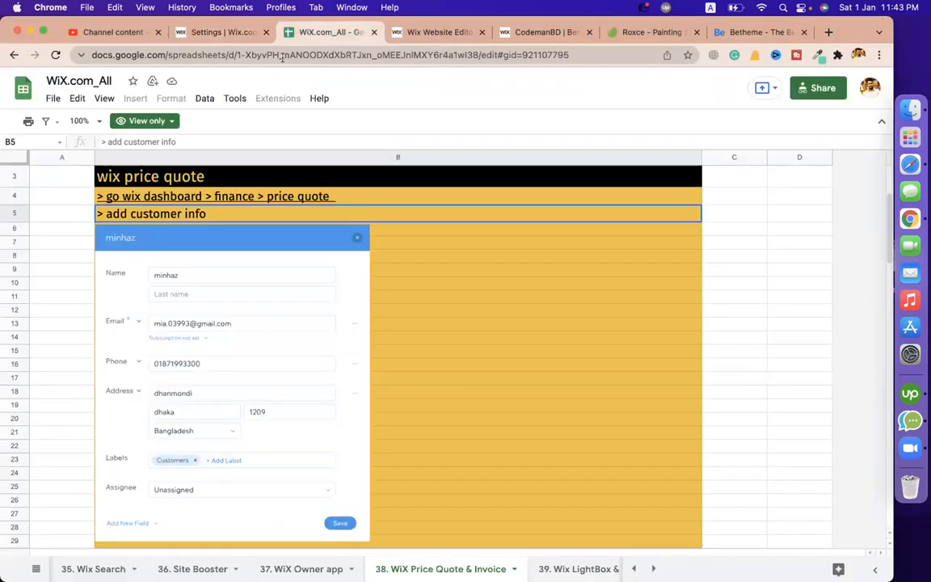
{"action": "scroll", "coordinate": [768, 416], "scroll_direction": "down", "scroll_amount": 10}
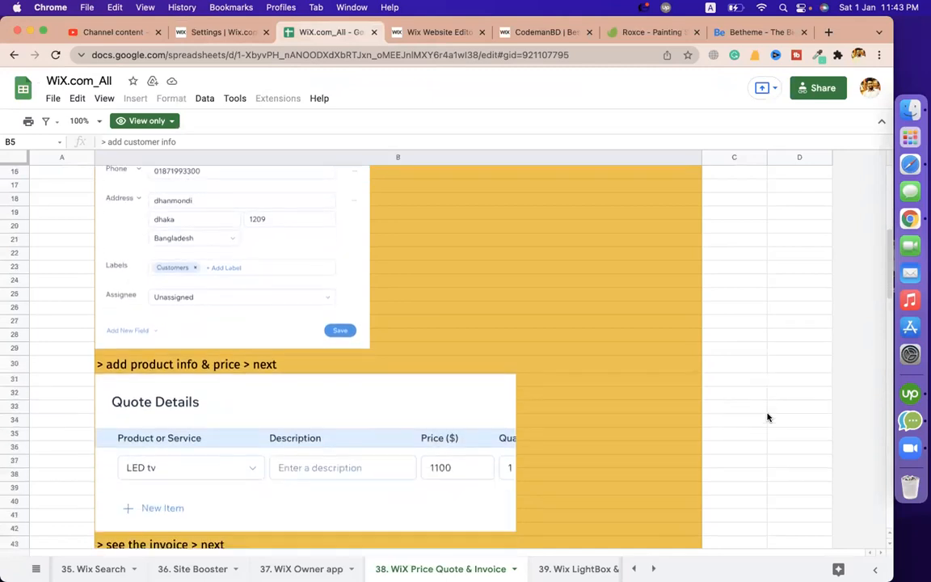
{"action": "scroll", "coordinate": [613, 322], "scroll_direction": "down", "scroll_amount": 15}
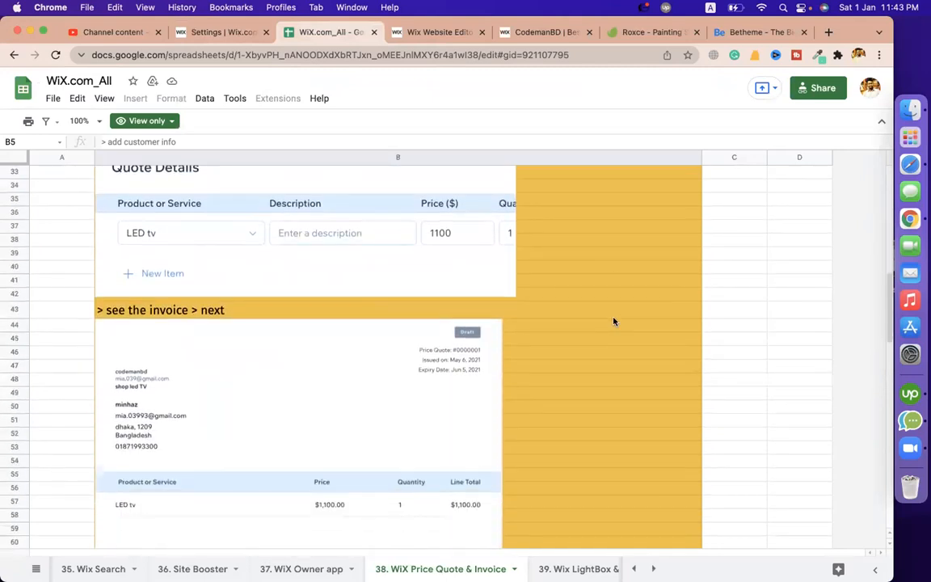
{"action": "left_click", "coordinate": [229, 272]}
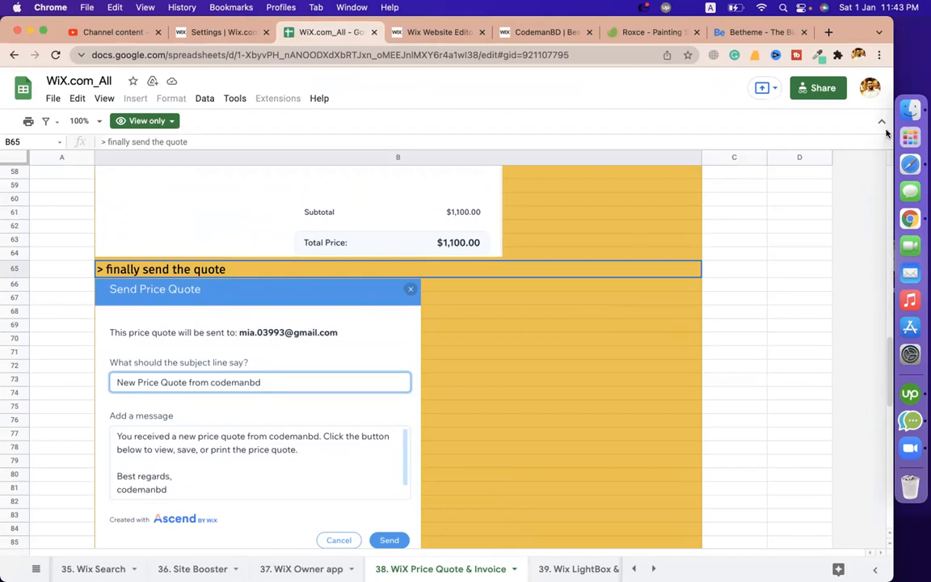
{"action": "left_click", "coordinate": [907, 104]}
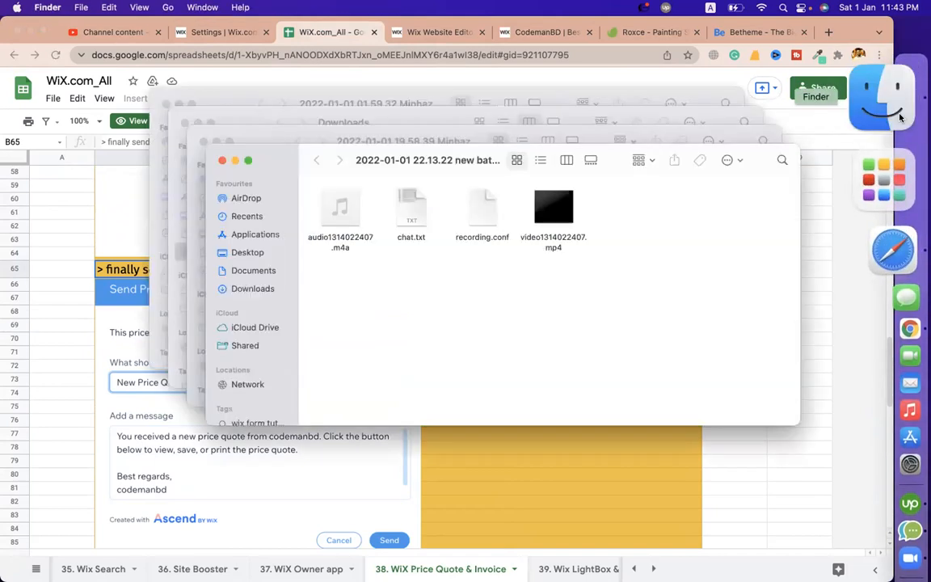
Navigate from Desktop through assets to the webBattalion.com folder
{"action": "left_click", "coordinate": [251, 251]}
{"action": "left_click", "coordinate": [365, 245]}
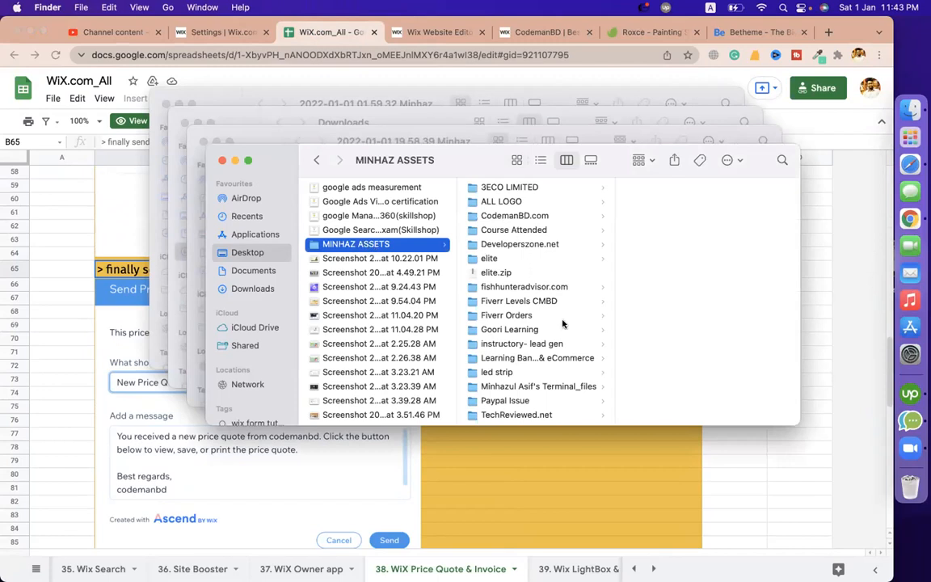
{"action": "scroll", "coordinate": [525, 353], "scroll_direction": "down", "scroll_amount": 3}
{"action": "left_click", "coordinate": [505, 356]}
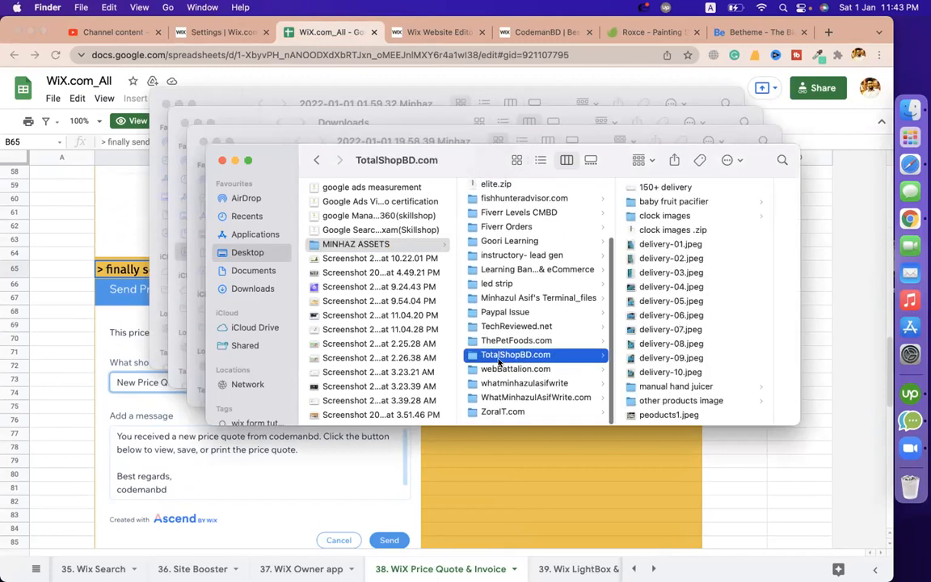
{"action": "left_click", "coordinate": [495, 369]}
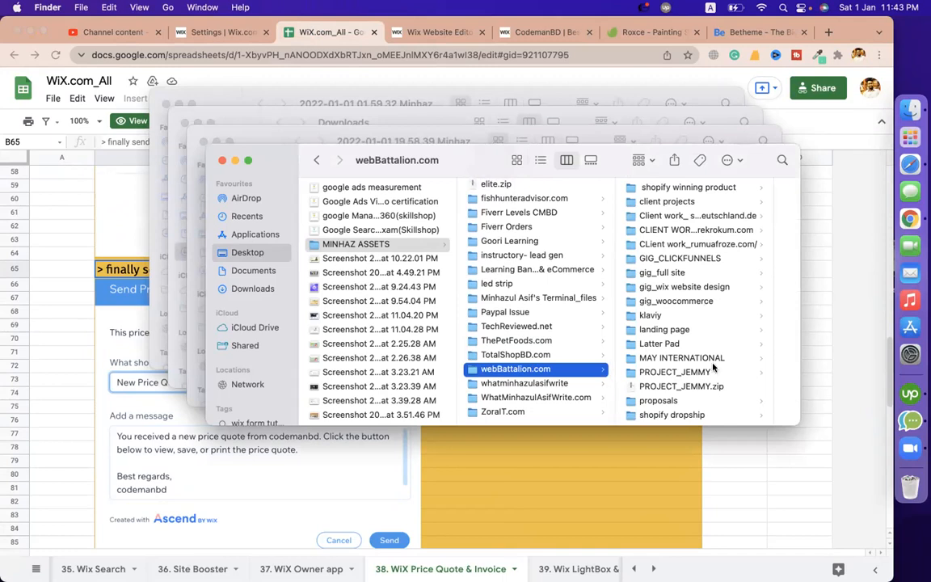
Open Wholesale-Website-Proposal.pdf from the proposals folder in Preview
{"action": "scroll", "coordinate": [692, 370], "scroll_direction": "down", "scroll_amount": 5}
{"action": "scroll", "coordinate": [671, 324], "scroll_direction": "up", "scroll_amount": 2}
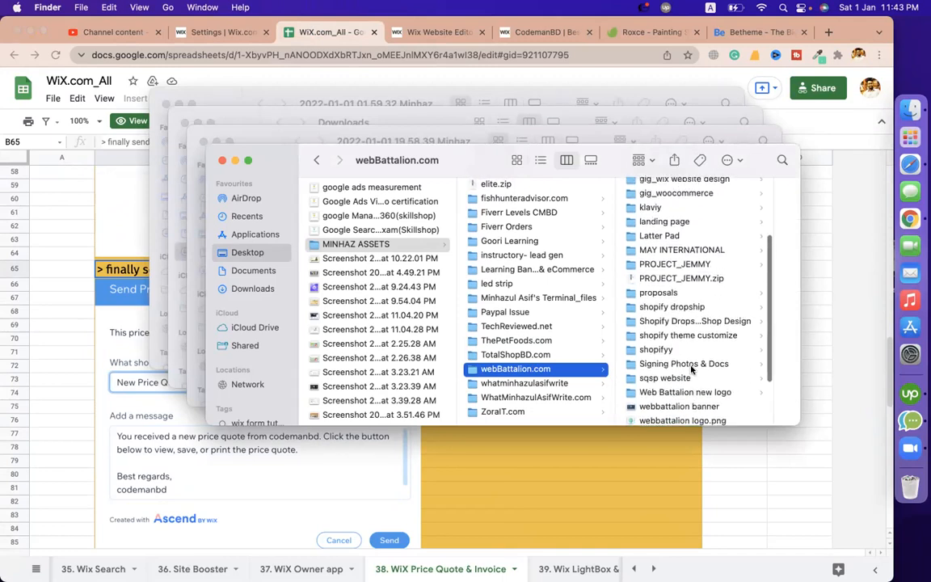
{"action": "scroll", "coordinate": [679, 323], "scroll_direction": "down", "scroll_amount": 3}
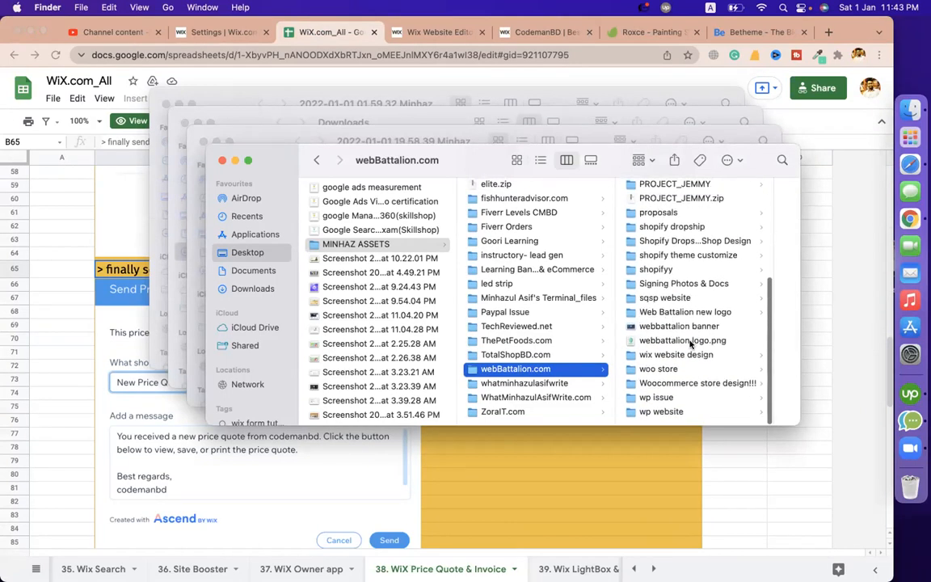
{"action": "scroll", "coordinate": [655, 378], "scroll_direction": "up", "scroll_amount": 5}
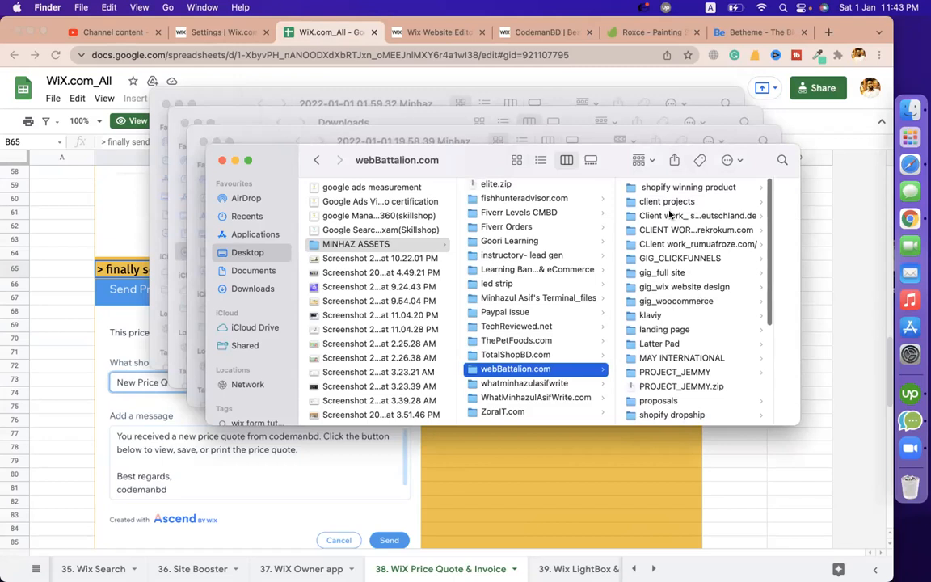
{"action": "scroll", "coordinate": [703, 307], "scroll_direction": "down", "scroll_amount": 2}
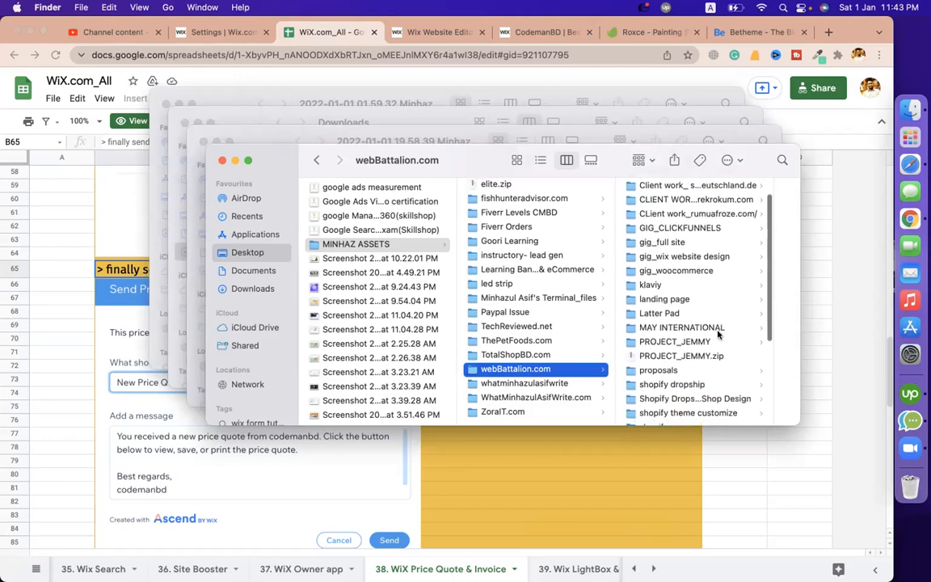
{"action": "scroll", "coordinate": [708, 328], "scroll_direction": "down", "scroll_amount": 1}
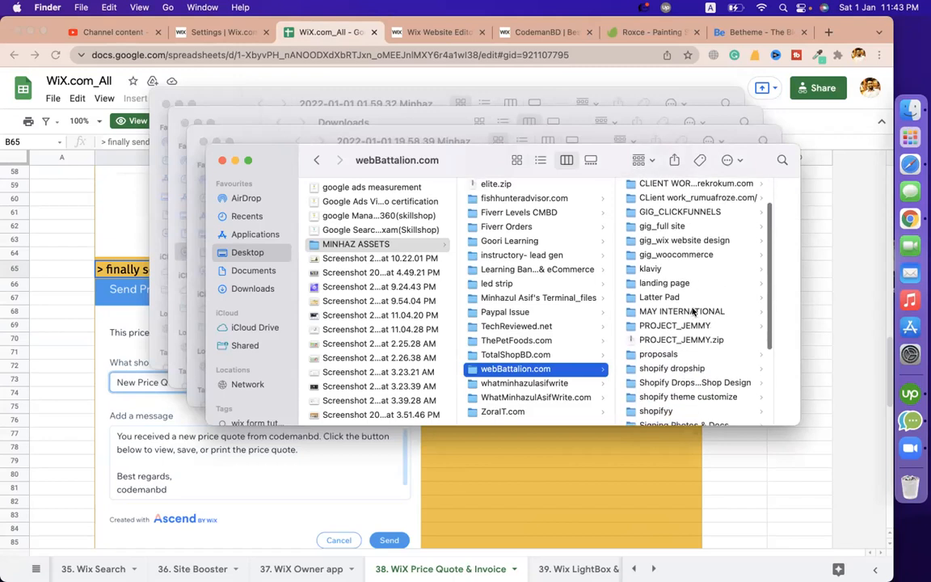
{"action": "left_click", "coordinate": [684, 356]}
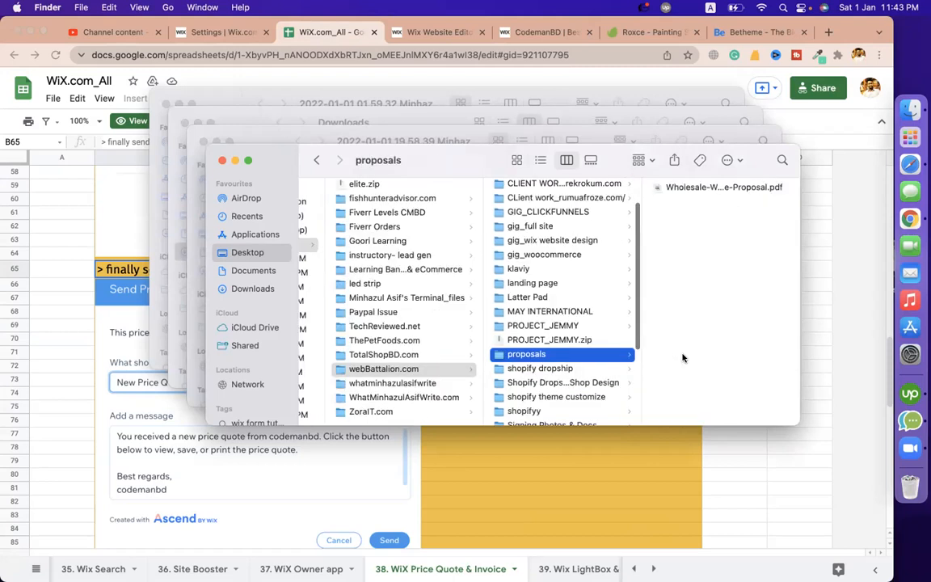
{"action": "left_click", "coordinate": [660, 188]}
{"action": "double_click", "coordinate": [558, 188]}
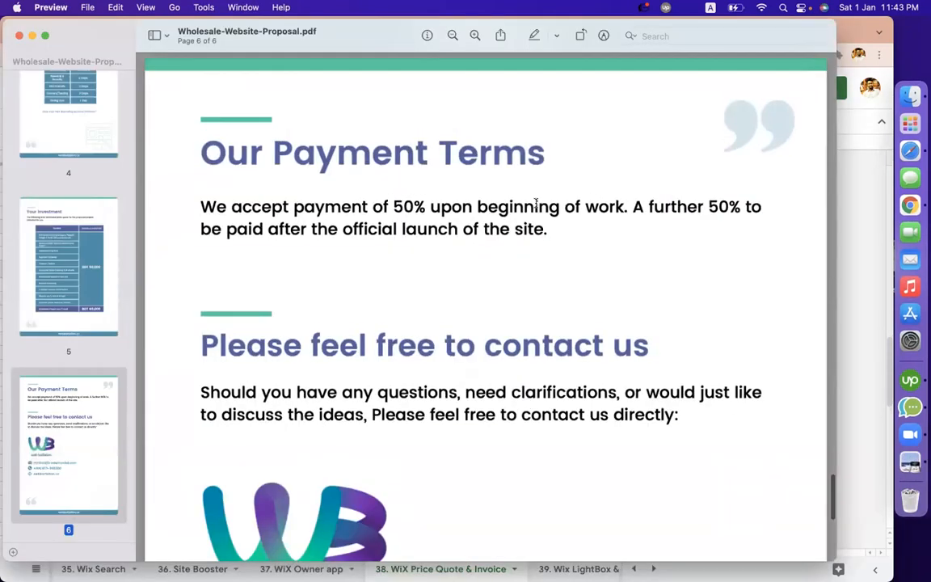
Scroll through the proposal pages, jumping back to the first page
{"action": "scroll", "coordinate": [680, 300], "scroll_direction": "down", "scroll_amount": 2}
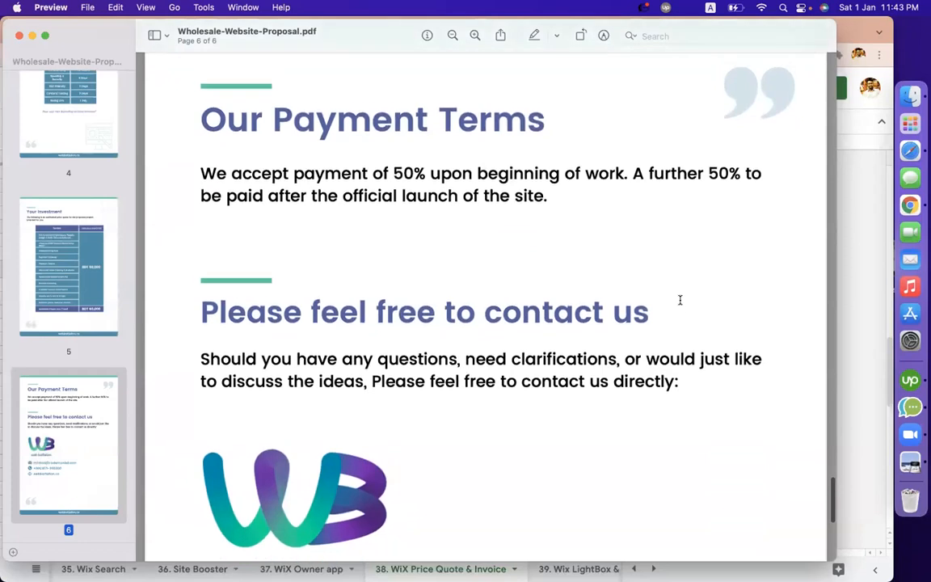
{"action": "scroll", "coordinate": [680, 300], "scroll_direction": "down", "scroll_amount": 8}
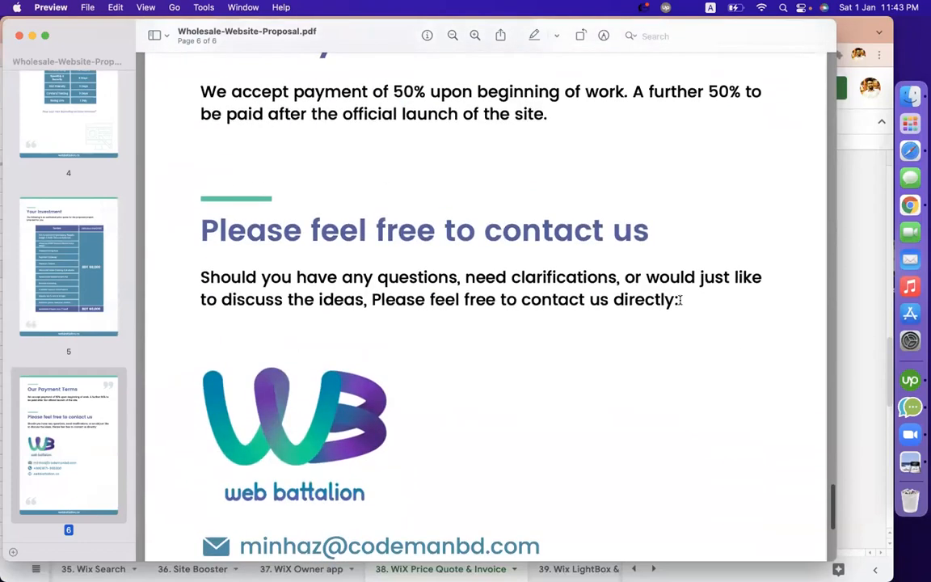
{"action": "scroll", "coordinate": [386, 304], "scroll_direction": "down", "scroll_amount": 2}
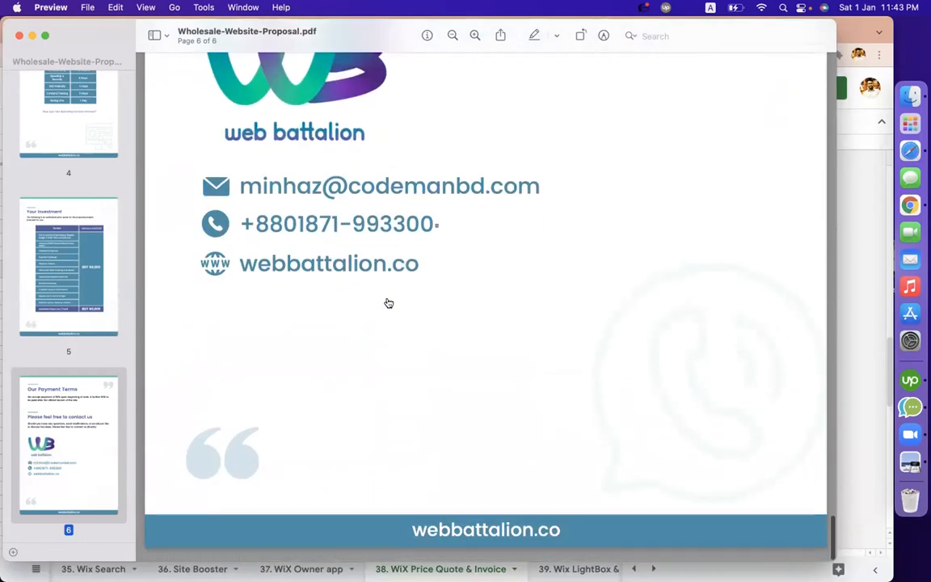
{"action": "scroll", "coordinate": [171, 179], "scroll_direction": "up", "scroll_amount": 10}
{"action": "scroll", "coordinate": [47, 81], "scroll_direction": "up", "scroll_amount": 10}
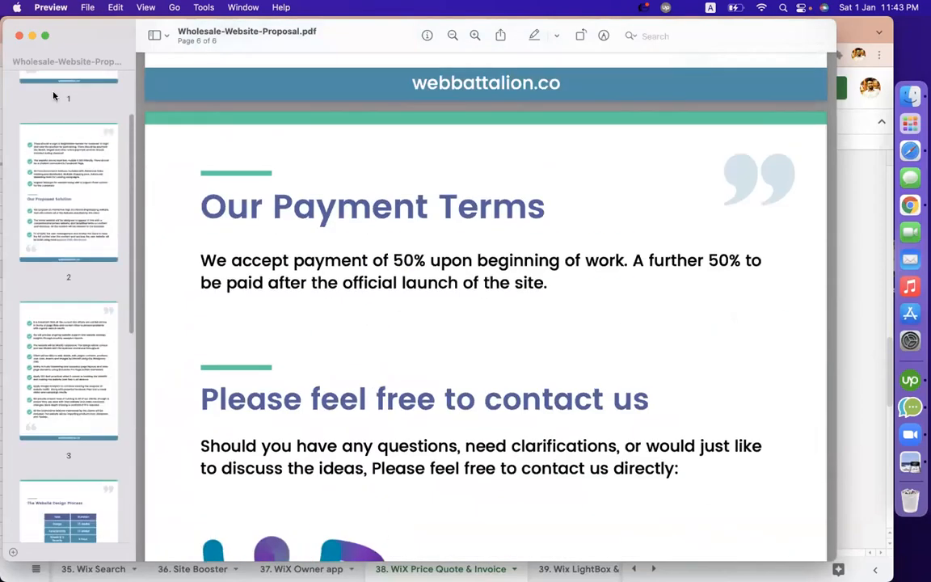
{"action": "left_click", "coordinate": [46, 82]}
{"action": "scroll", "coordinate": [361, 317], "scroll_direction": "down", "scroll_amount": 8}
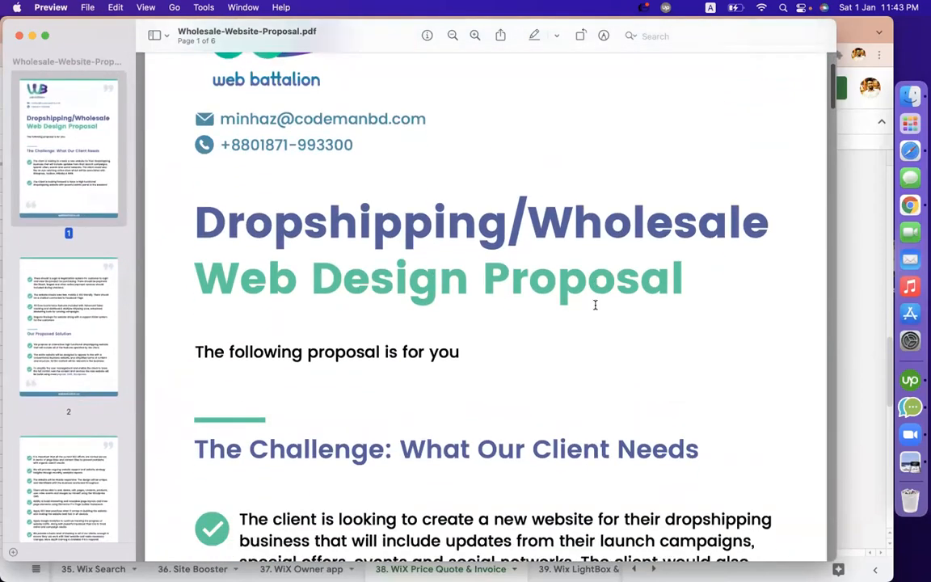
{"action": "scroll", "coordinate": [377, 297], "scroll_direction": "down", "scroll_amount": 3}
{"action": "scroll", "coordinate": [377, 297], "scroll_direction": "up", "scroll_amount": 3}
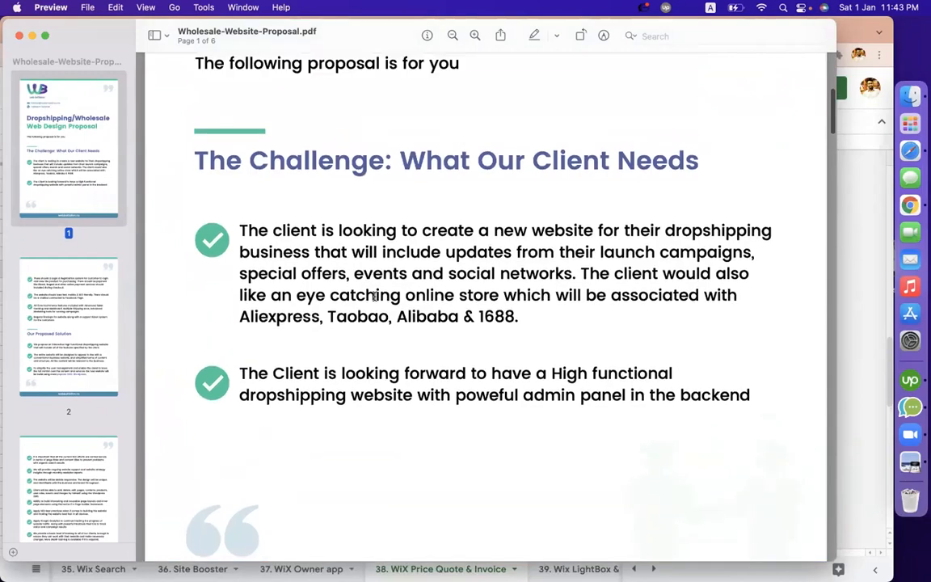
{"action": "scroll", "coordinate": [378, 297], "scroll_direction": "down", "scroll_amount": 12}
{"action": "scroll", "coordinate": [374, 296], "scroll_direction": "down", "scroll_amount": 15}
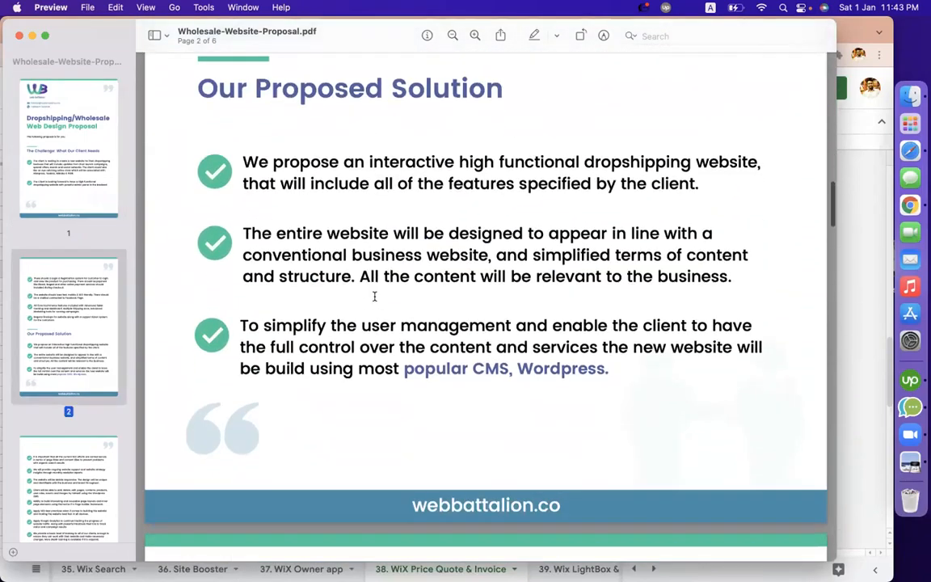
{"action": "scroll", "coordinate": [374, 297], "scroll_direction": "down", "scroll_amount": 15}
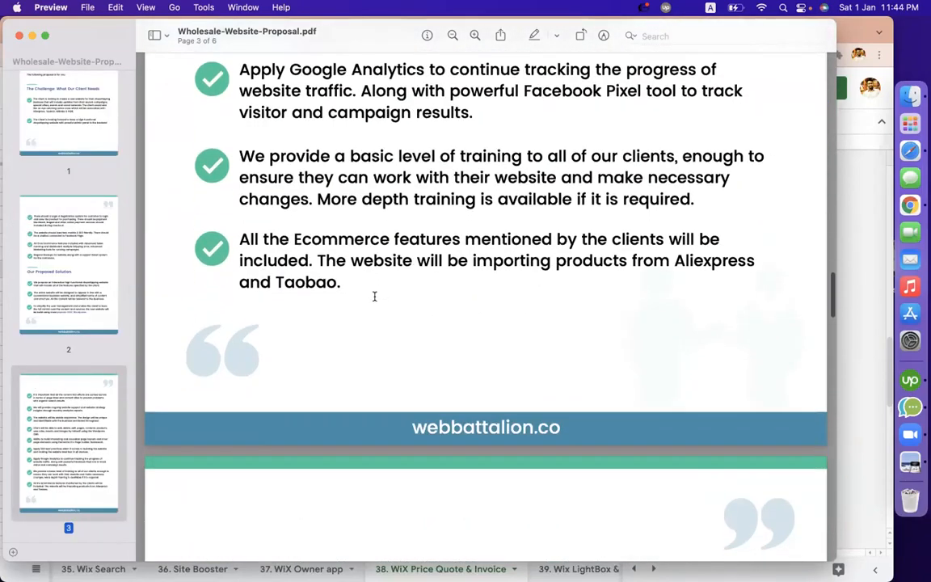
{"action": "scroll", "coordinate": [374, 297], "scroll_direction": "down", "scroll_amount": 2}
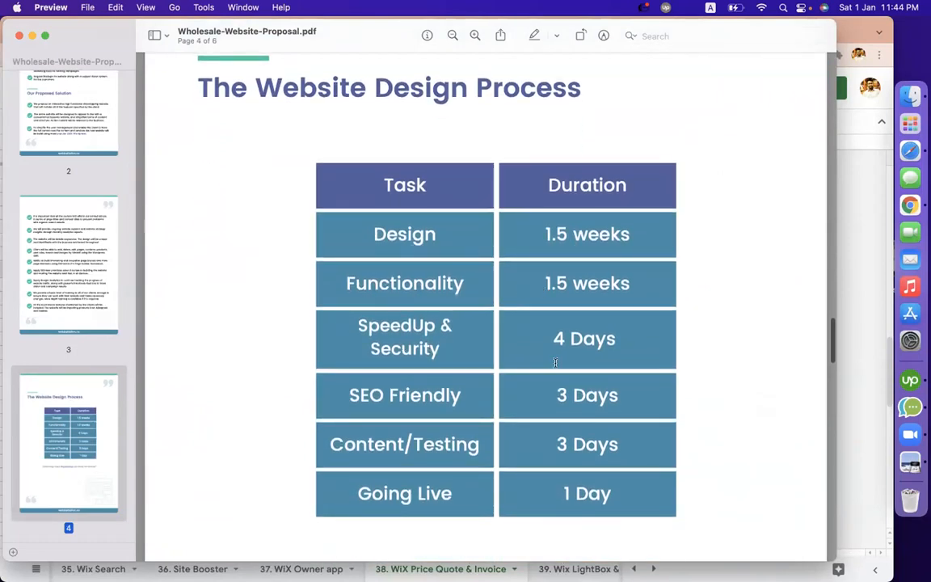
Read the BDT 60,000 cost estimate and select both 50% payment-term values
{"action": "scroll", "coordinate": [556, 362], "scroll_direction": "down", "scroll_amount": 3}
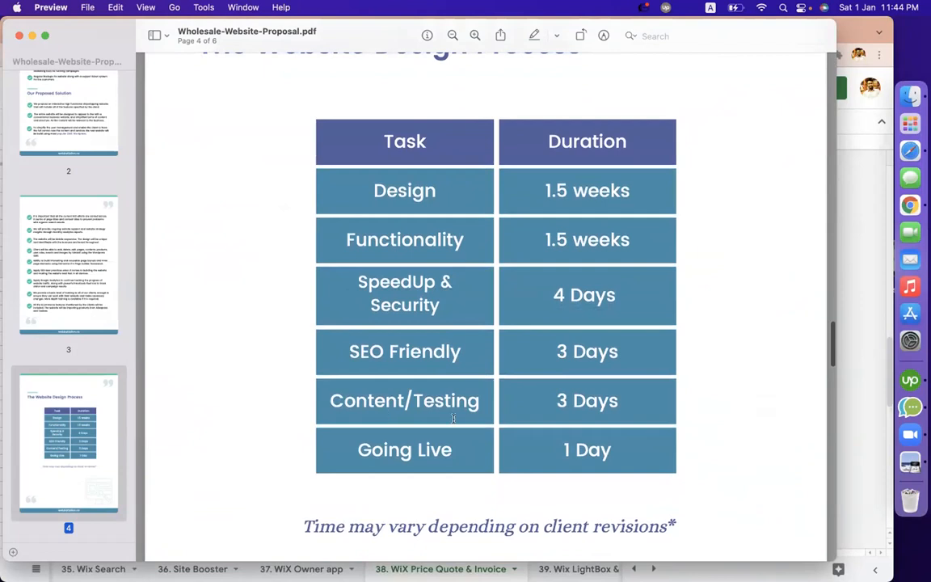
{"action": "scroll", "coordinate": [638, 450], "scroll_direction": "down", "scroll_amount": 10}
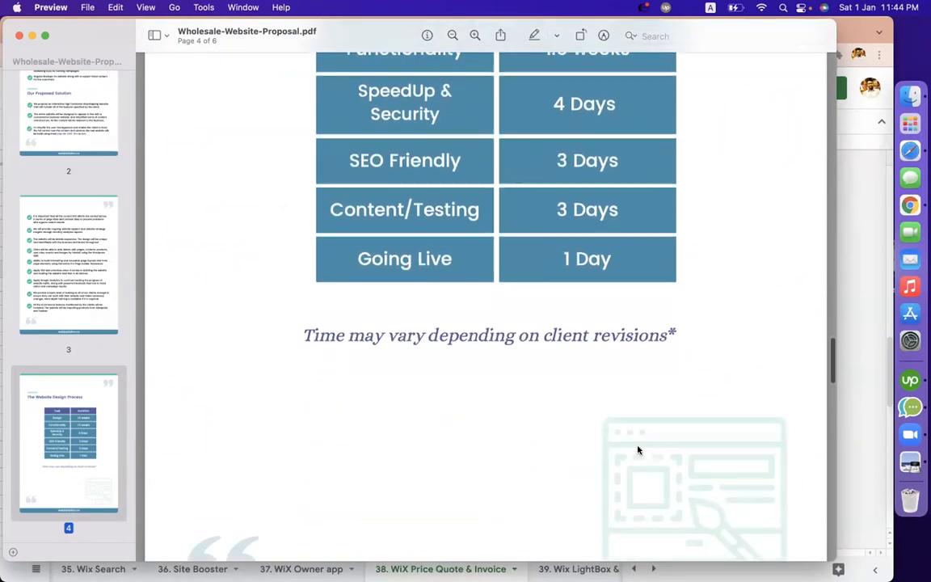
{"action": "scroll", "coordinate": [638, 449], "scroll_direction": "down", "scroll_amount": 20}
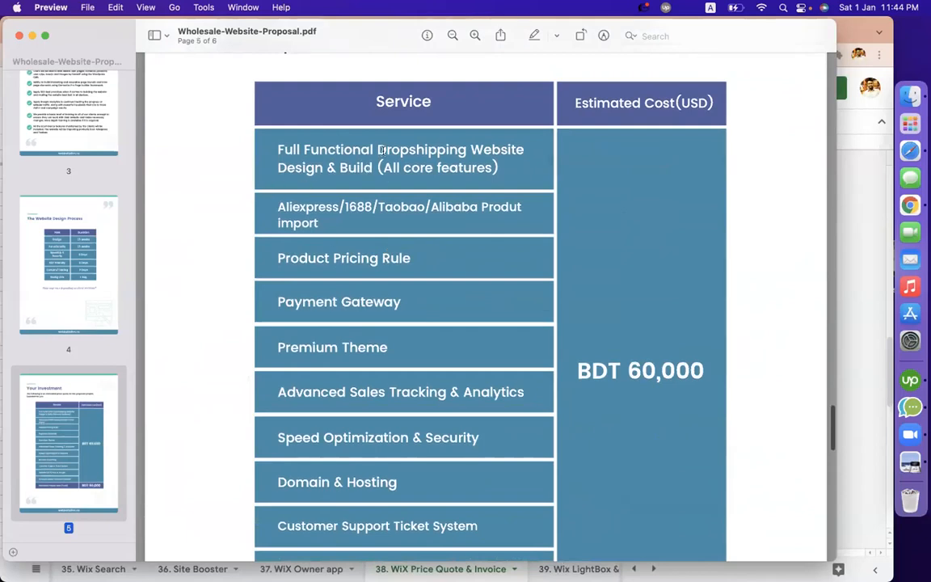
{"action": "scroll", "coordinate": [356, 349], "scroll_direction": "down", "scroll_amount": 4}
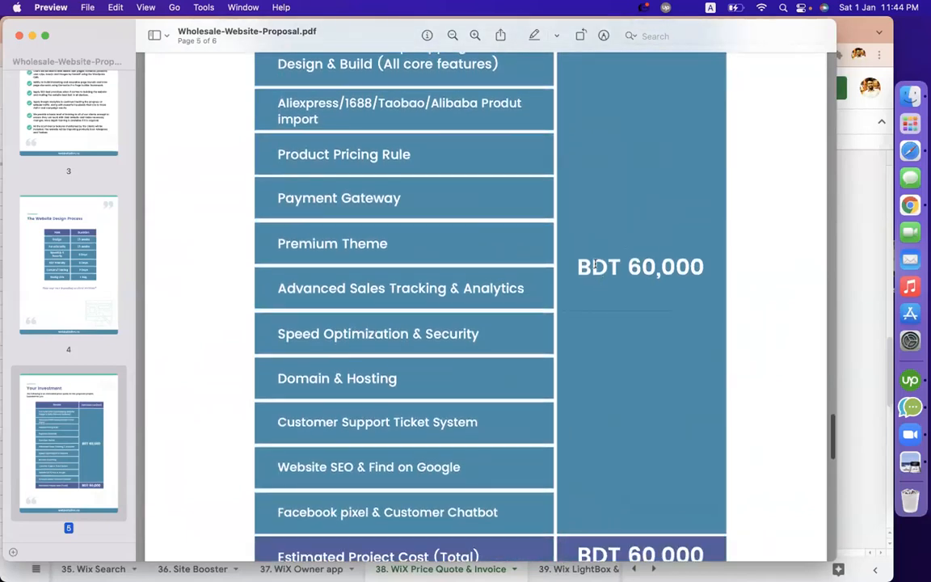
{"action": "scroll", "coordinate": [714, 307], "scroll_direction": "down", "scroll_amount": 20}
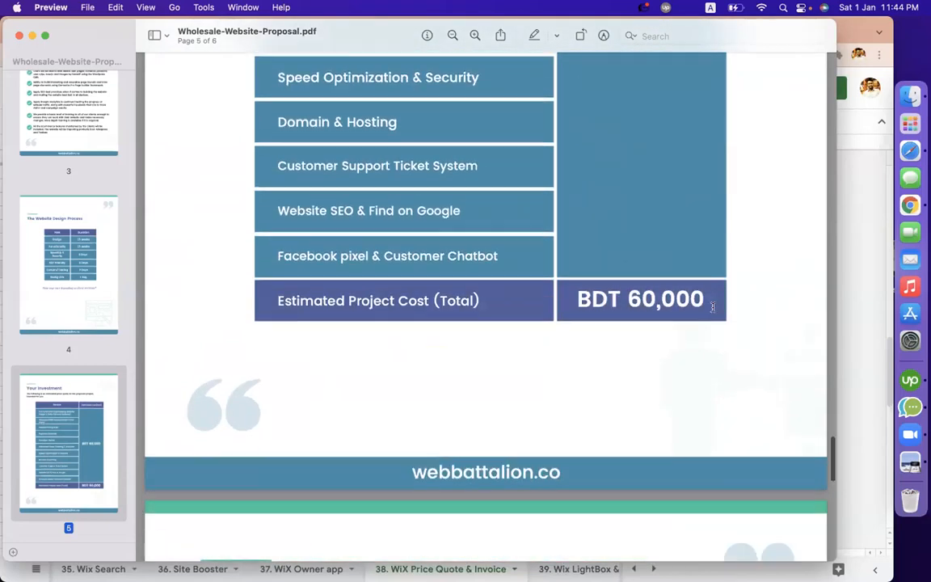
{"action": "scroll", "coordinate": [713, 307], "scroll_direction": "down", "scroll_amount": 3}
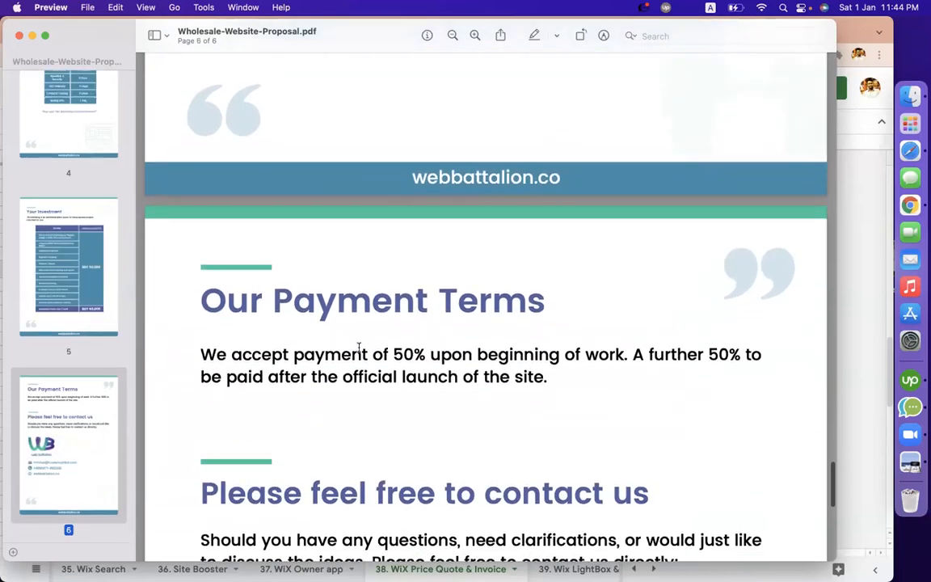
{"action": "double_click", "coordinate": [402, 355]}
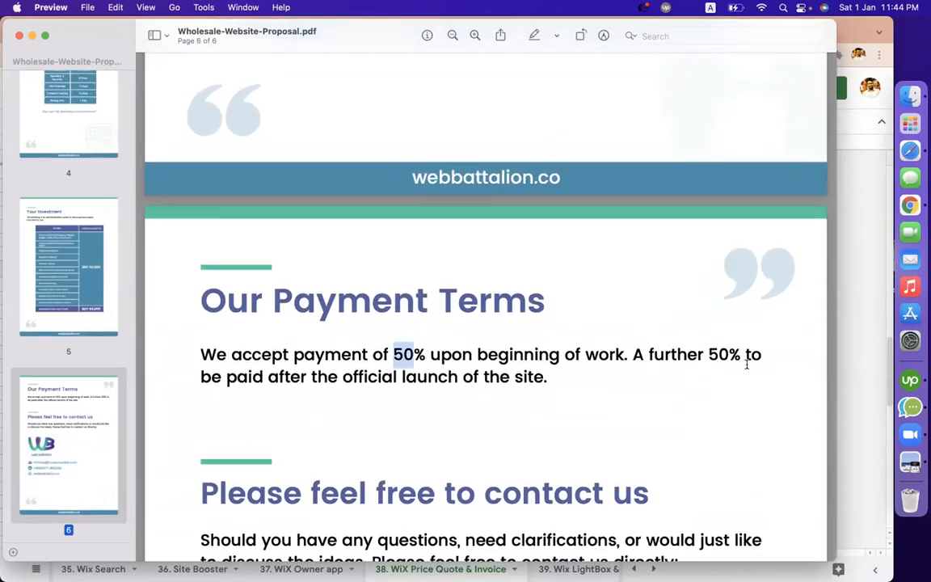
{"action": "double_click", "coordinate": [719, 355]}
{"action": "scroll", "coordinate": [688, 380], "scroll_direction": "down", "scroll_amount": 5}
{"action": "scroll", "coordinate": [689, 381], "scroll_direction": "up", "scroll_amount": 8}
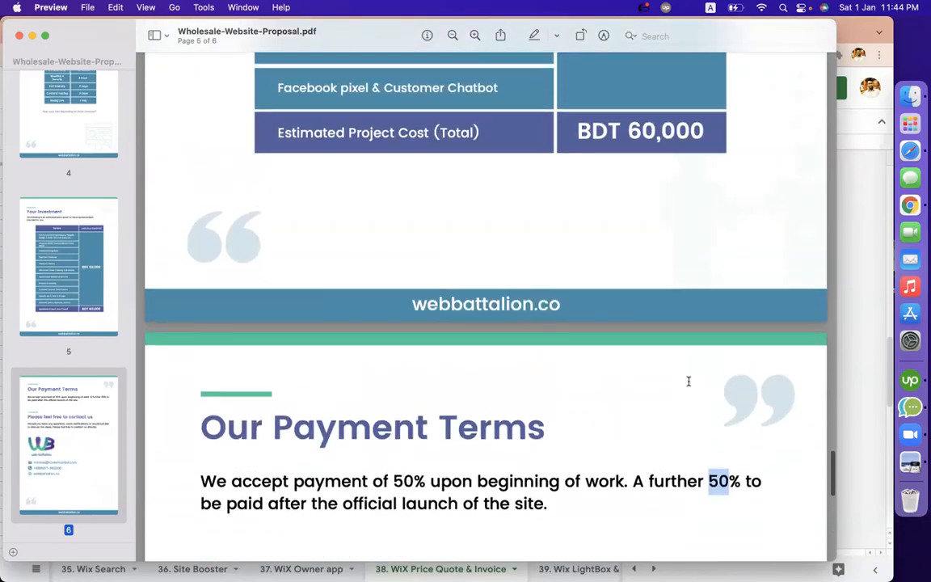
{"action": "scroll", "coordinate": [688, 381], "scroll_direction": "up", "scroll_amount": 20}
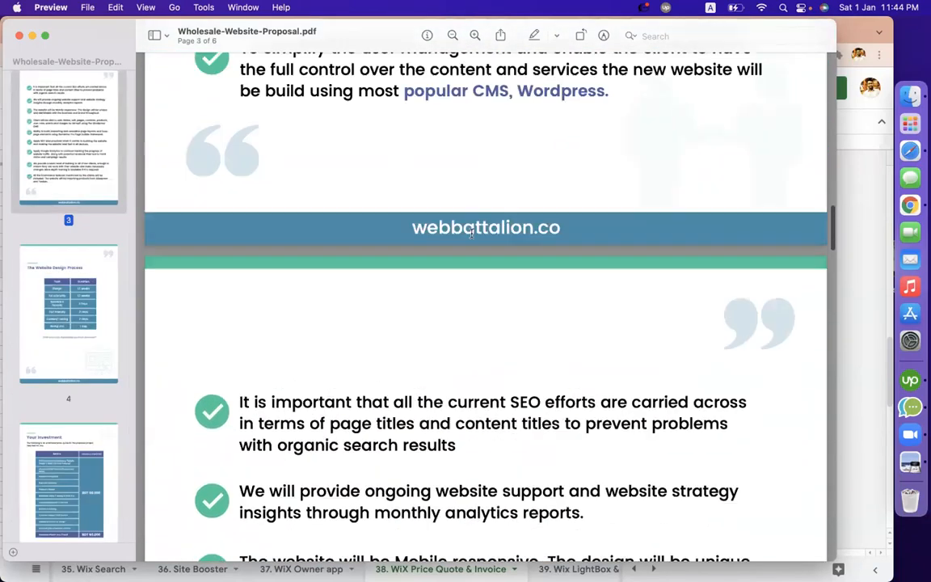
Close the proposal PDF and scroll the price-quote sheet down to its notes
{"action": "left_click", "coordinate": [19, 35]}
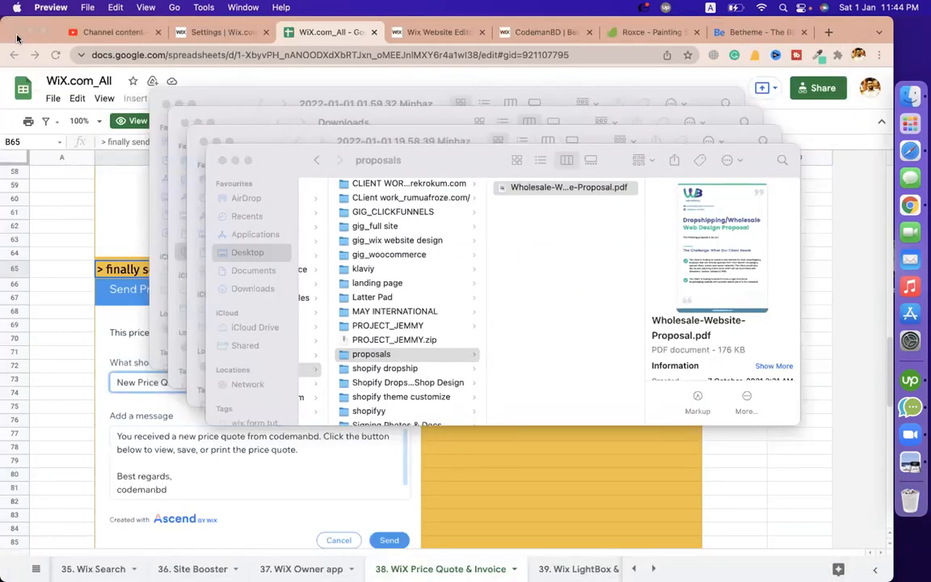
{"action": "left_click", "coordinate": [49, 233]}
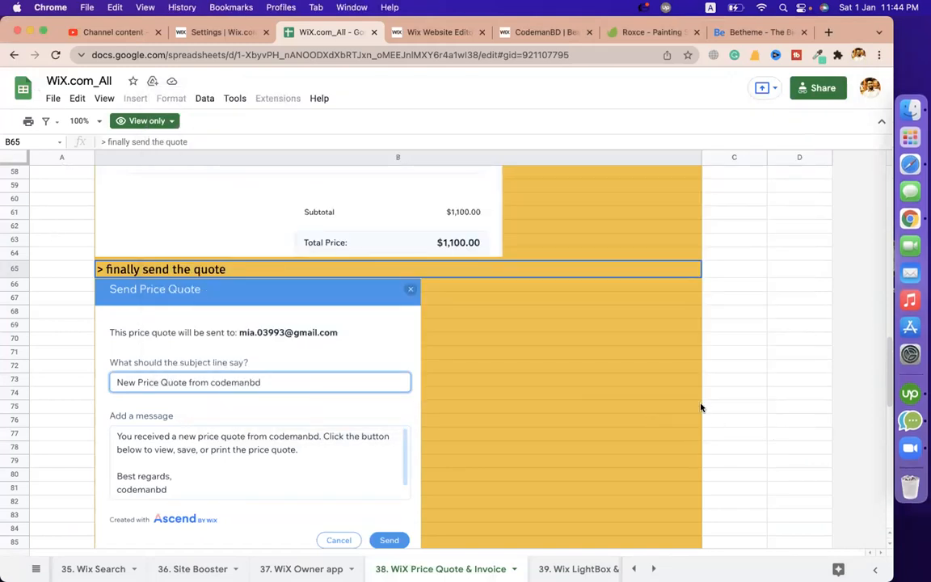
{"action": "scroll", "coordinate": [701, 407], "scroll_direction": "down", "scroll_amount": 5}
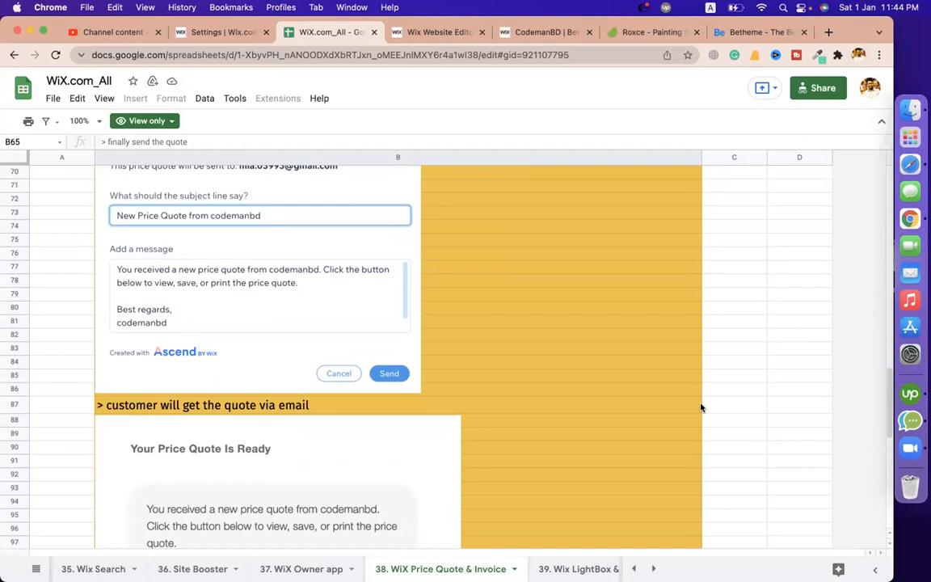
{"action": "scroll", "coordinate": [553, 327], "scroll_direction": "down", "scroll_amount": 3}
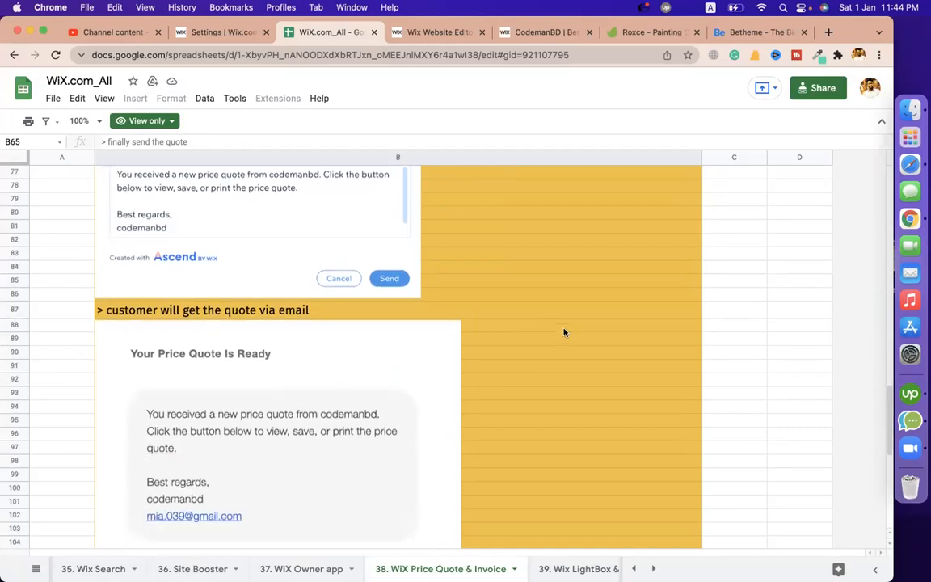
{"action": "scroll", "coordinate": [604, 374], "scroll_direction": "down", "scroll_amount": 7}
{"action": "scroll", "coordinate": [604, 374], "scroll_direction": "up", "scroll_amount": 18}
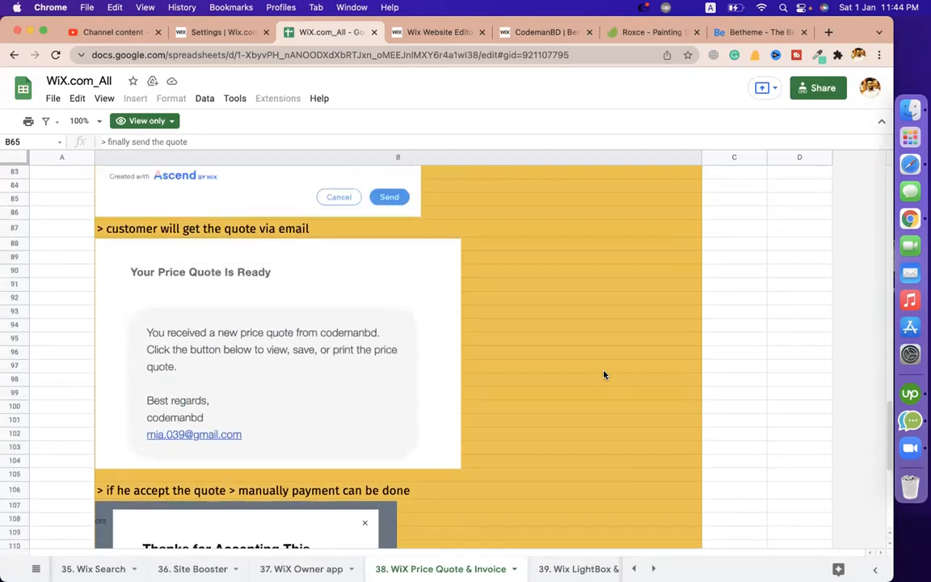
{"action": "scroll", "coordinate": [442, 341], "scroll_direction": "up", "scroll_amount": 12}
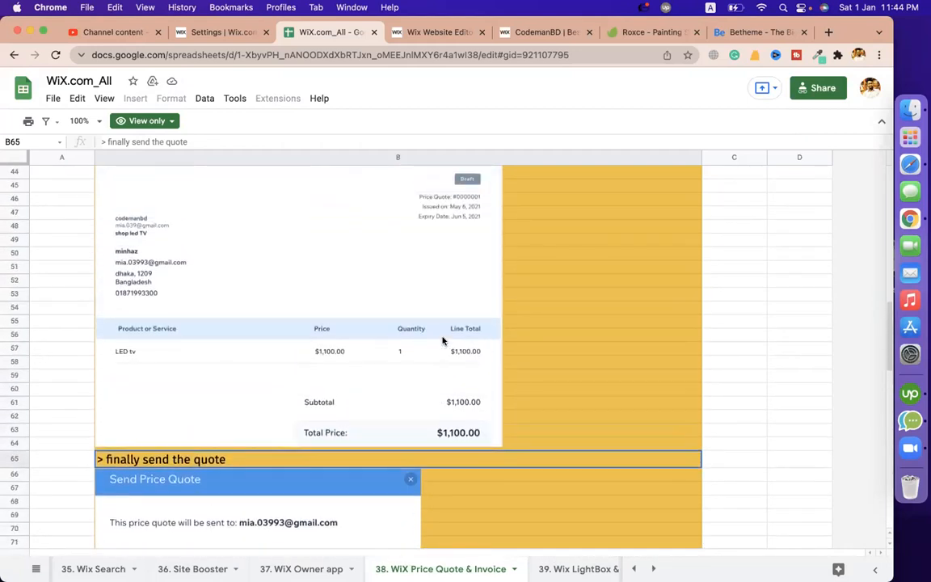
{"action": "scroll", "coordinate": [450, 341], "scroll_direction": "down", "scroll_amount": 20}
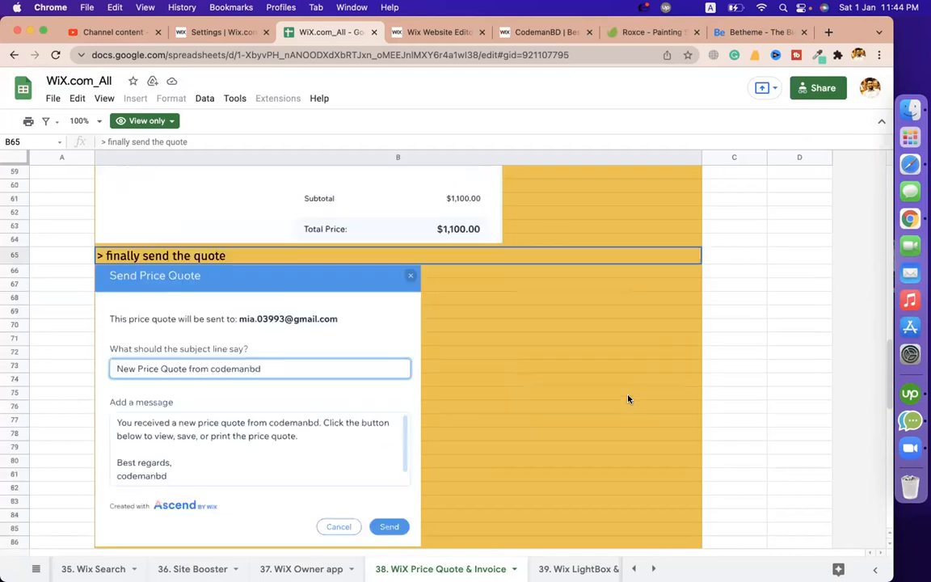
{"action": "scroll", "coordinate": [629, 399], "scroll_direction": "down", "scroll_amount": 1}
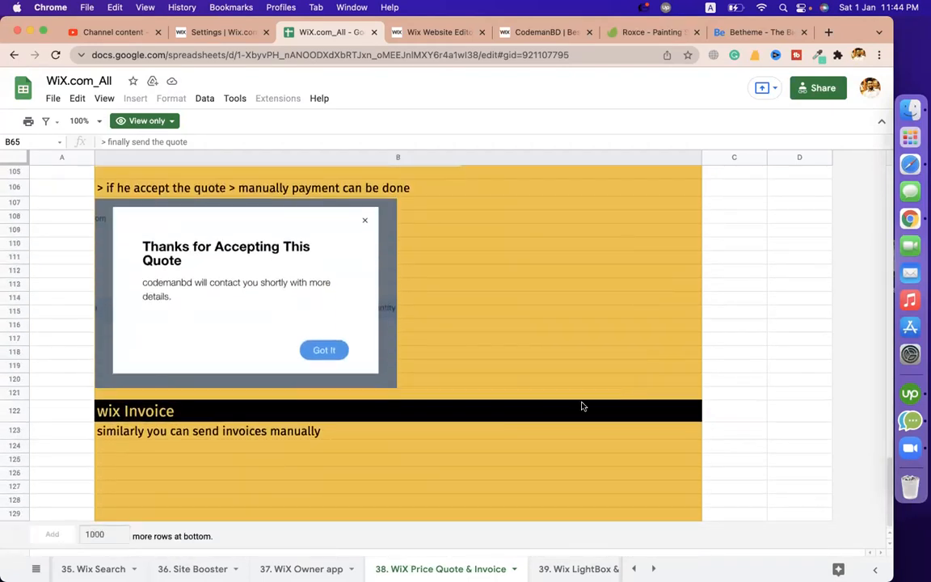
Select the 'wix Invoice' notes in B122 and B123, then switch to the Wix editor
{"action": "left_click", "coordinate": [327, 413]}
{"action": "left_click", "coordinate": [241, 432]}
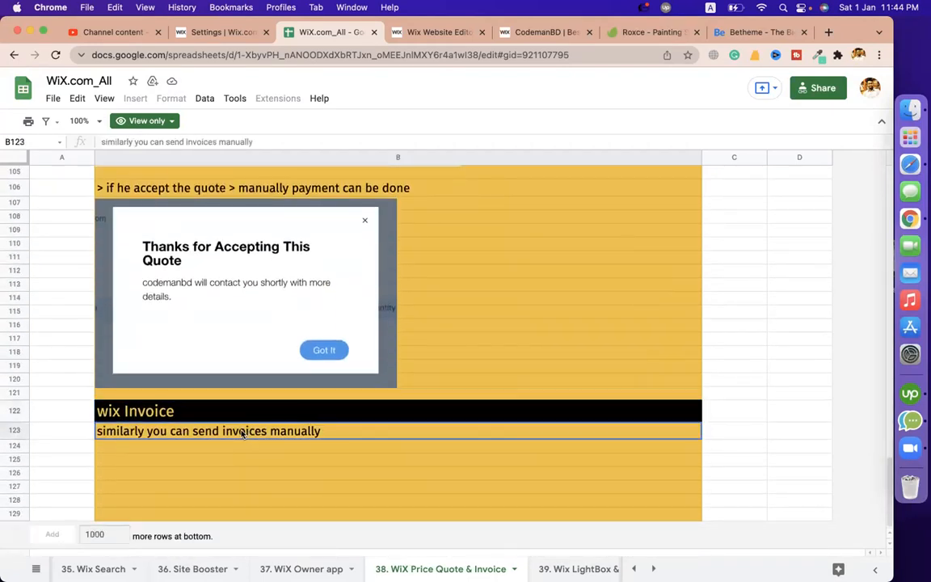
{"action": "left_click", "coordinate": [469, 32]}
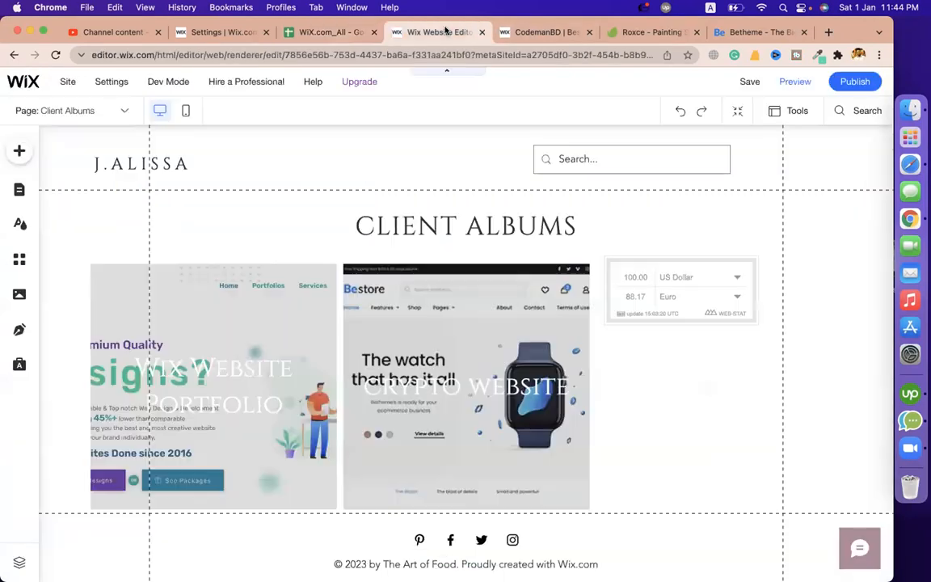
From the Settings tab, open the Finances > Price Quotes list
{"action": "left_click", "coordinate": [190, 34]}
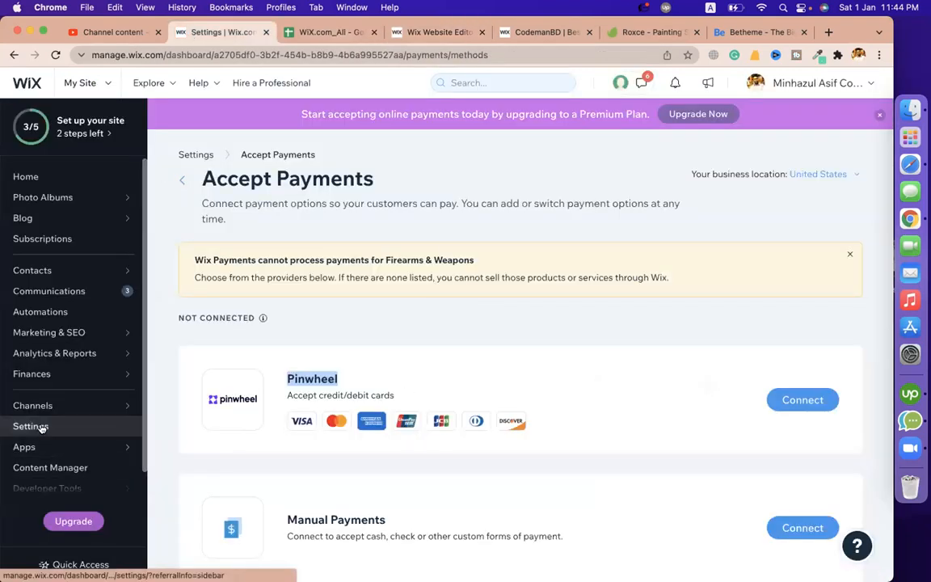
{"action": "scroll", "coordinate": [40, 426], "scroll_direction": "down", "scroll_amount": 1}
{"action": "mouse_move", "coordinate": [35, 356]}
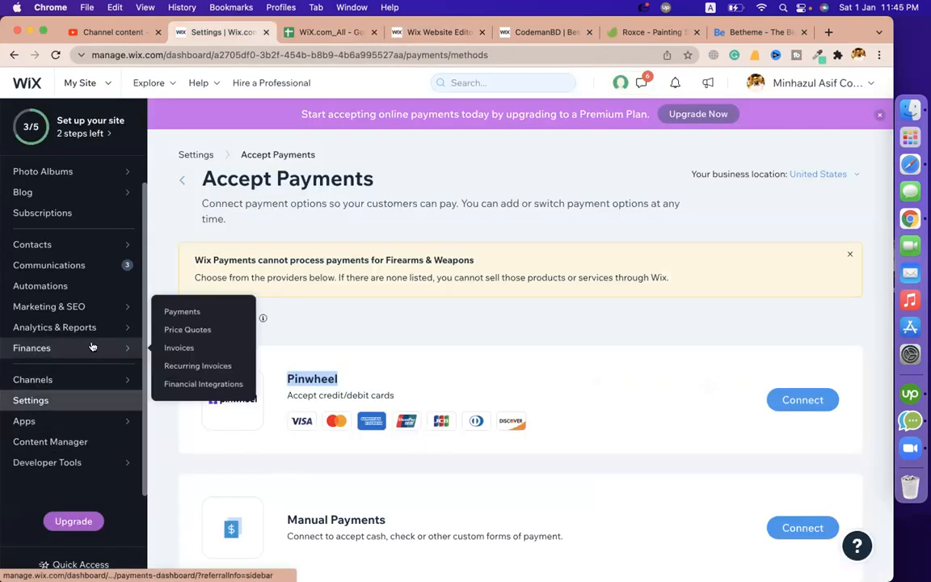
{"action": "left_click", "coordinate": [183, 331]}
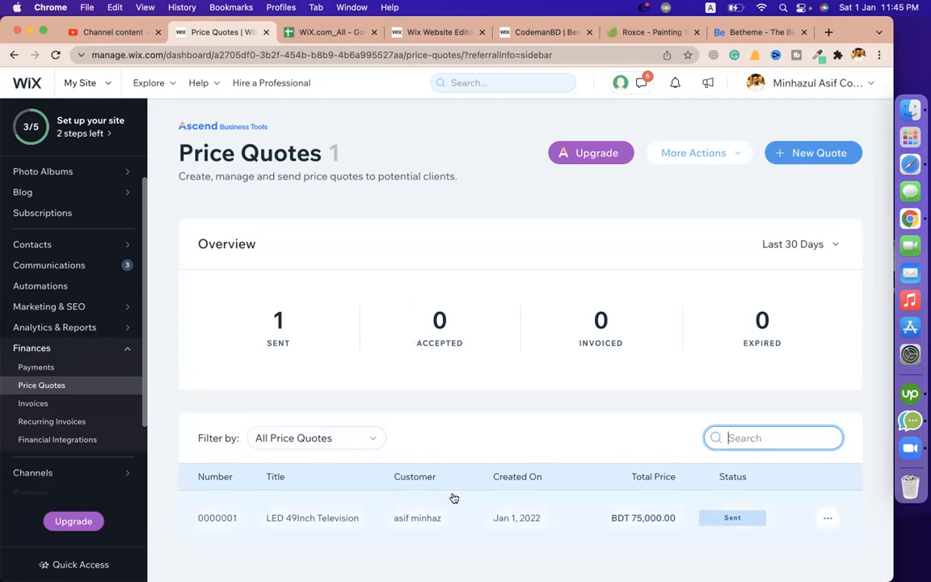
Edit the LED 49Inch Television quote and browse the customer contact list without changes
{"action": "left_click", "coordinate": [828, 518]}
{"action": "left_click", "coordinate": [794, 333]}
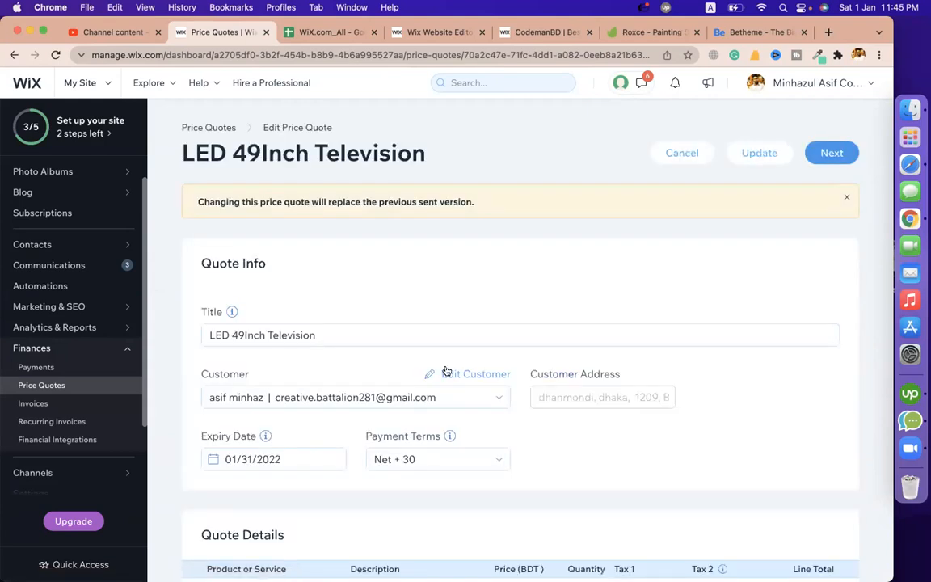
{"action": "scroll", "coordinate": [324, 291], "scroll_direction": "down", "scroll_amount": 2}
{"action": "left_click", "coordinate": [301, 281]}
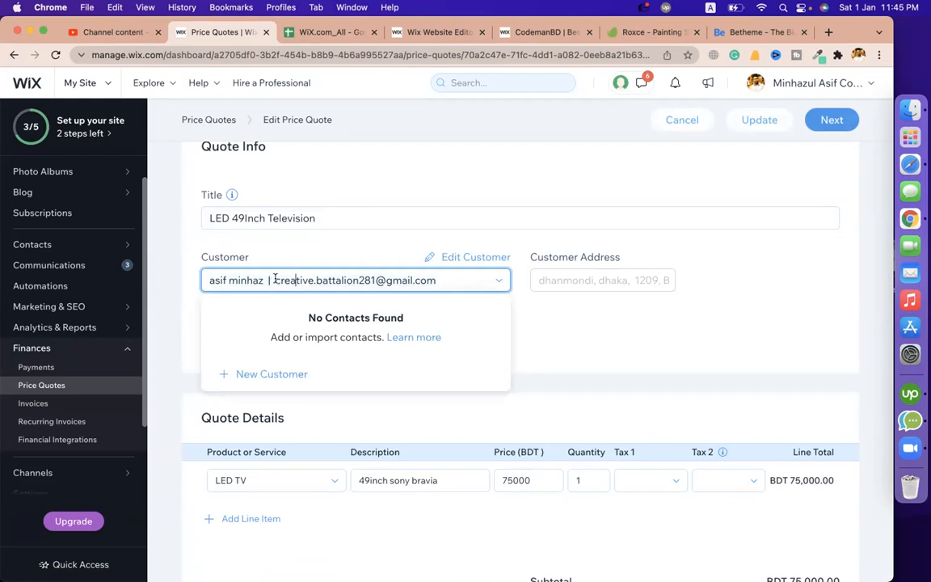
{"action": "left_click", "coordinate": [343, 291]}
{"action": "left_click", "coordinate": [324, 285]}
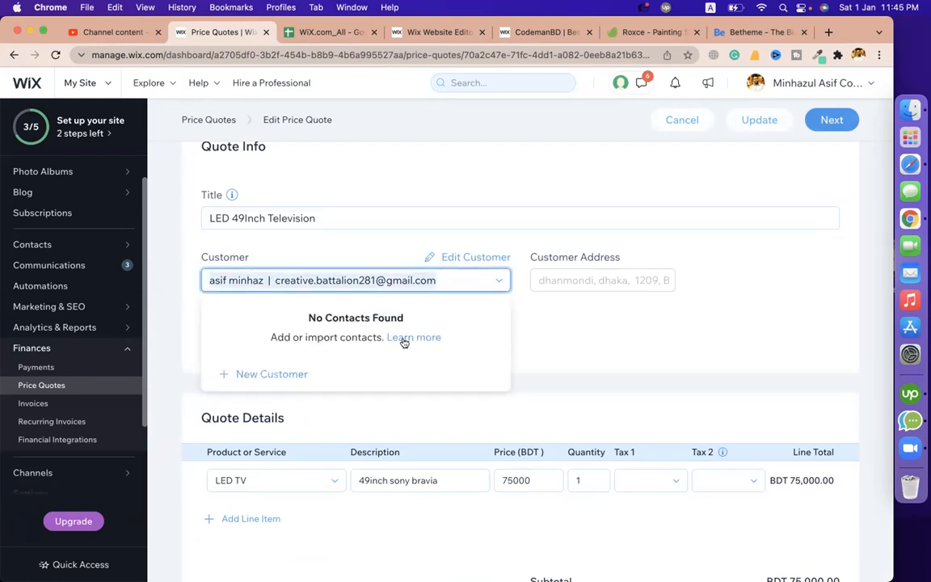
{"action": "left_click", "coordinate": [298, 376]}
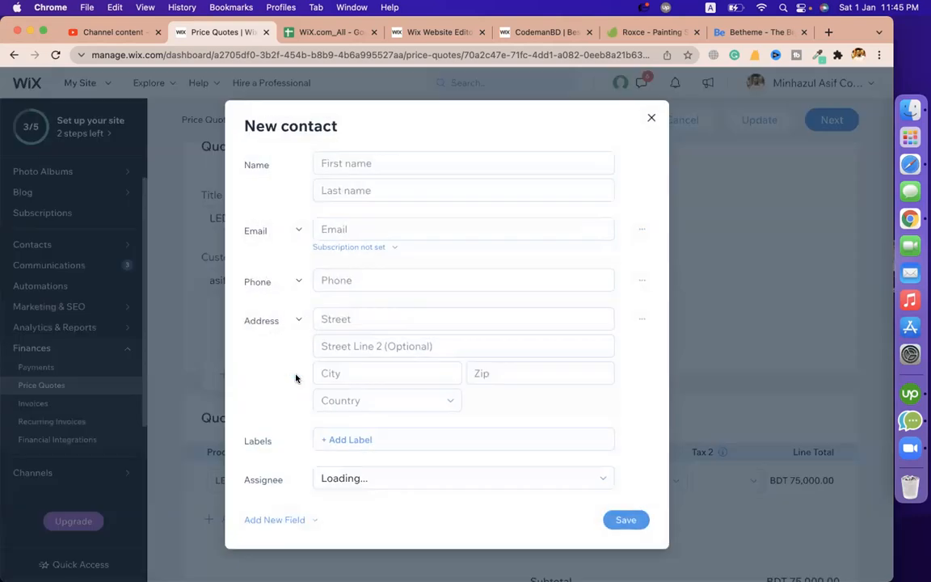
{"action": "left_click", "coordinate": [651, 118]}
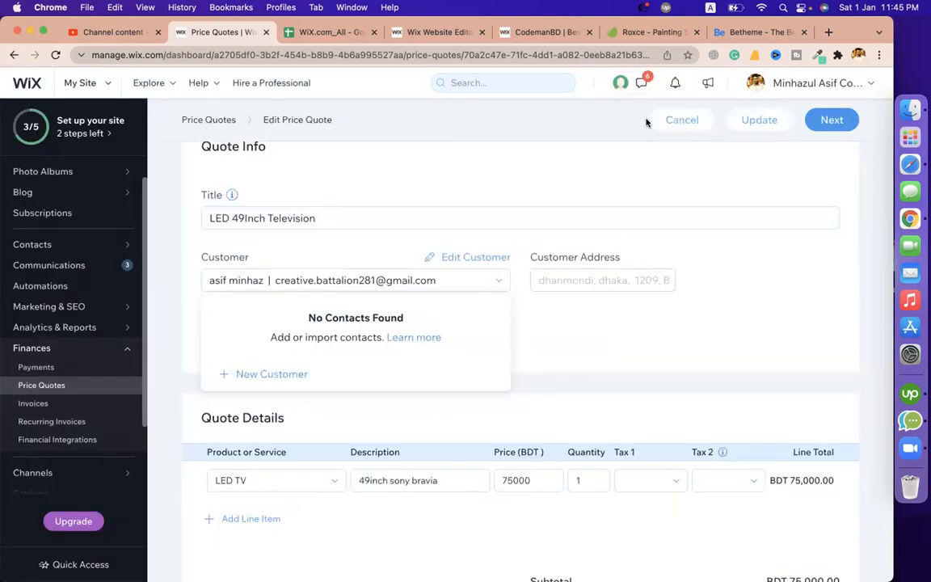
{"action": "left_click", "coordinate": [641, 343]}
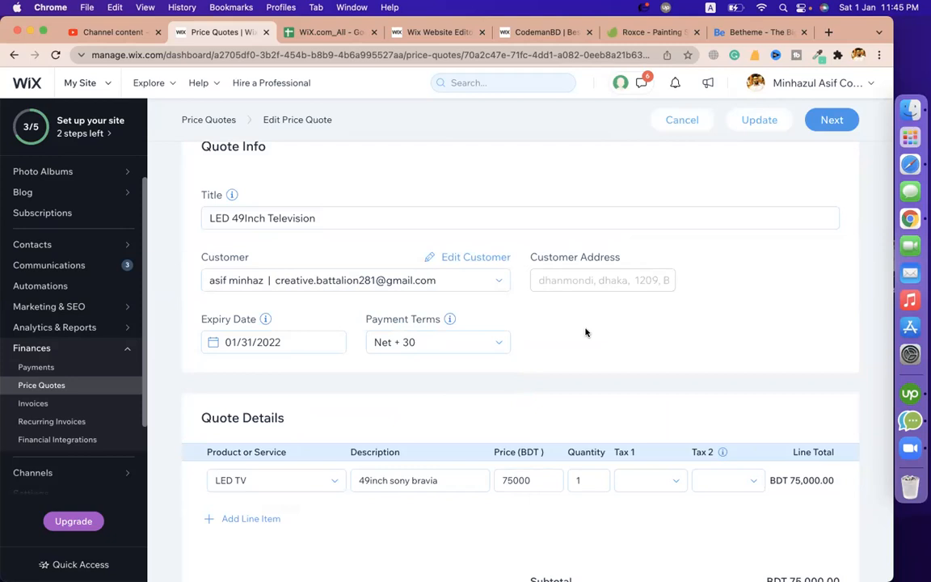
Set the customer's email subscription to Subscribed, save, and continue to the preview
{"action": "left_click", "coordinate": [484, 258]}
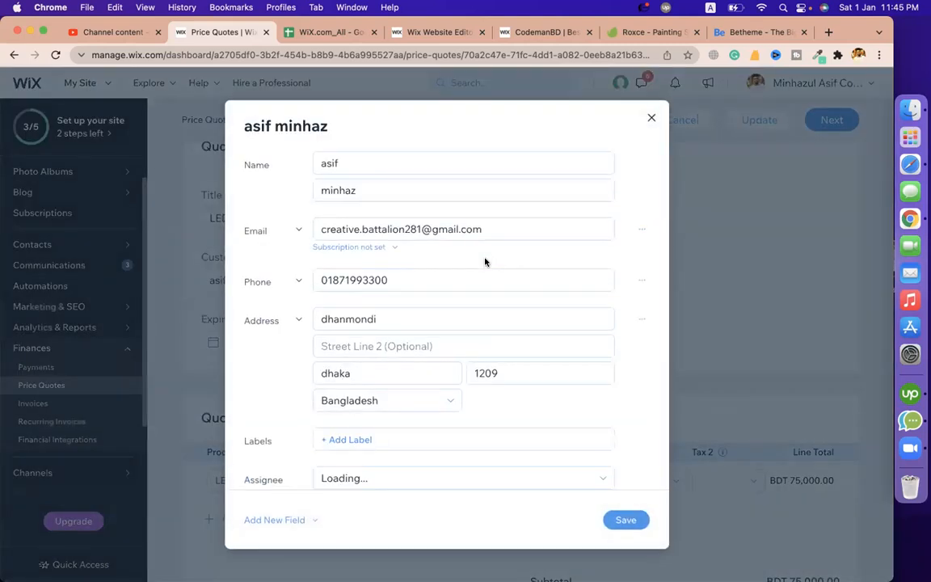
{"action": "triple_click", "coordinate": [450, 231]}
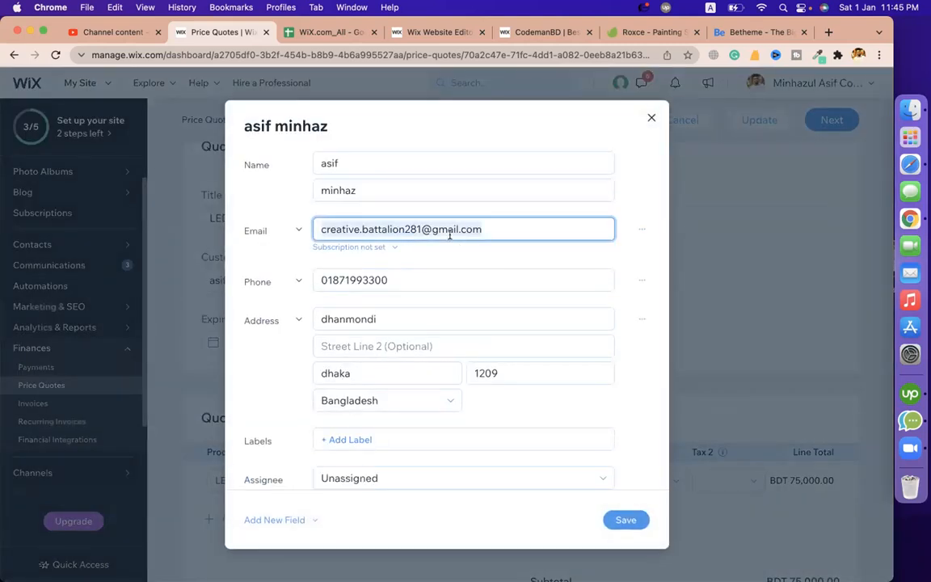
{"action": "left_click", "coordinate": [449, 233]}
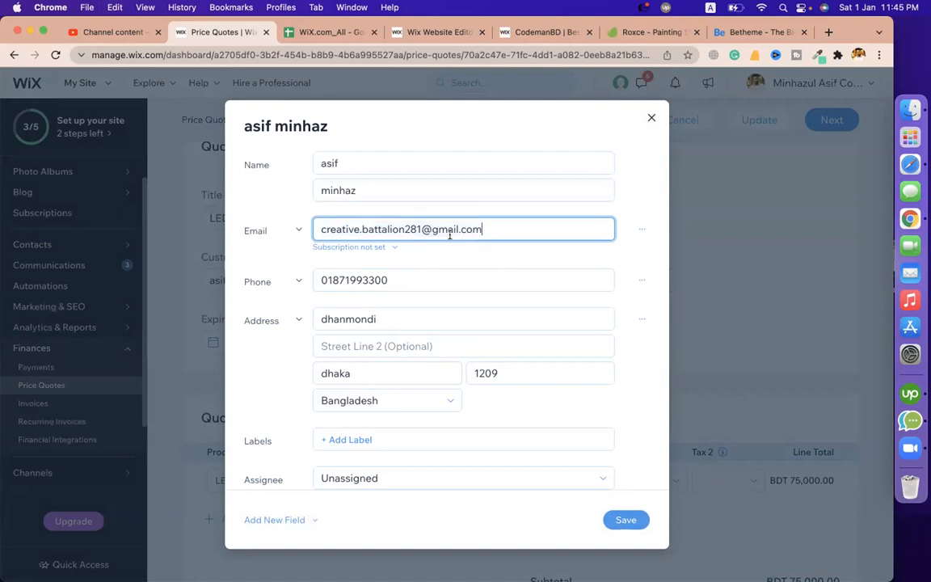
{"action": "left_click", "coordinate": [379, 247]}
{"action": "left_click", "coordinate": [368, 301]}
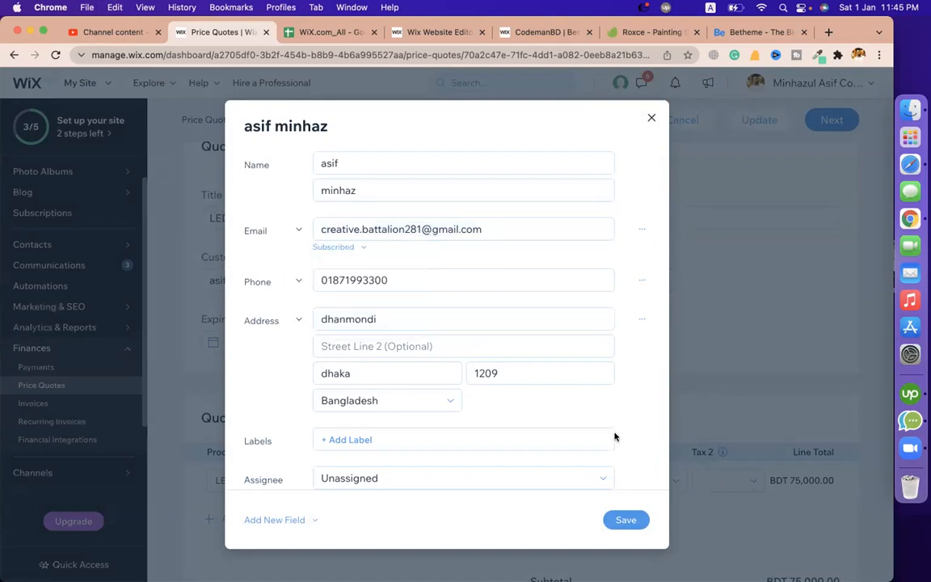
{"action": "left_click", "coordinate": [625, 520]}
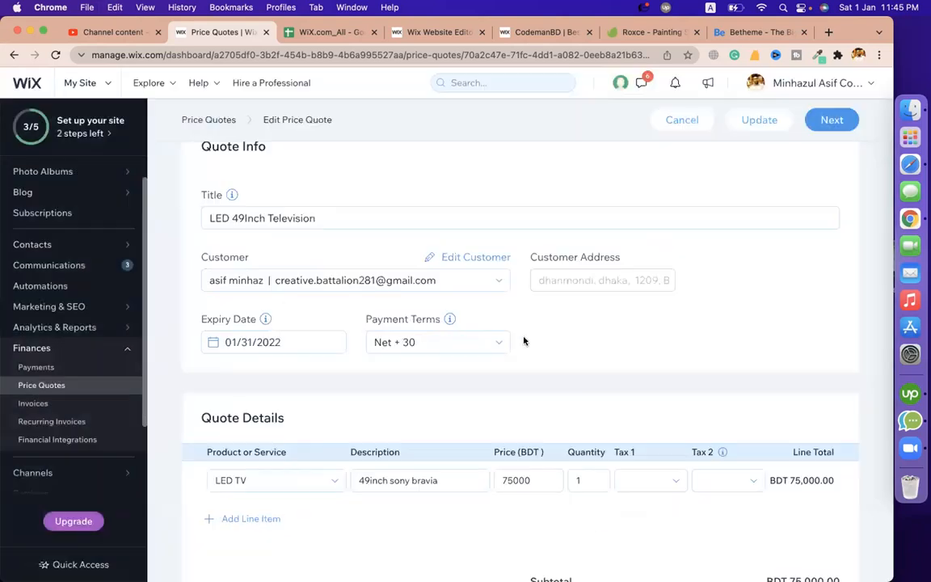
{"action": "left_click", "coordinate": [831, 120]}
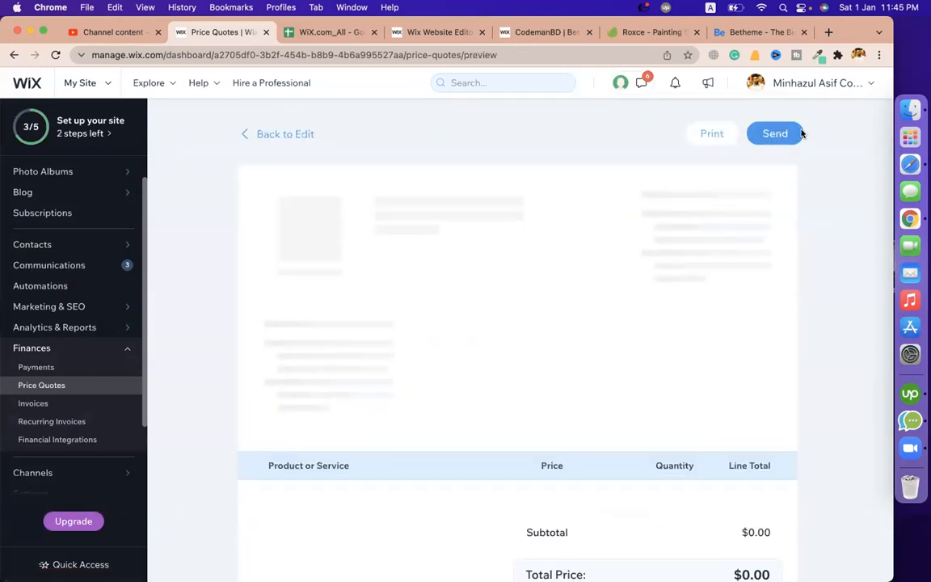
Send the LED 49Inch Television price quote, then switch to the customer's Chrome profile
{"action": "left_click", "coordinate": [798, 133]}
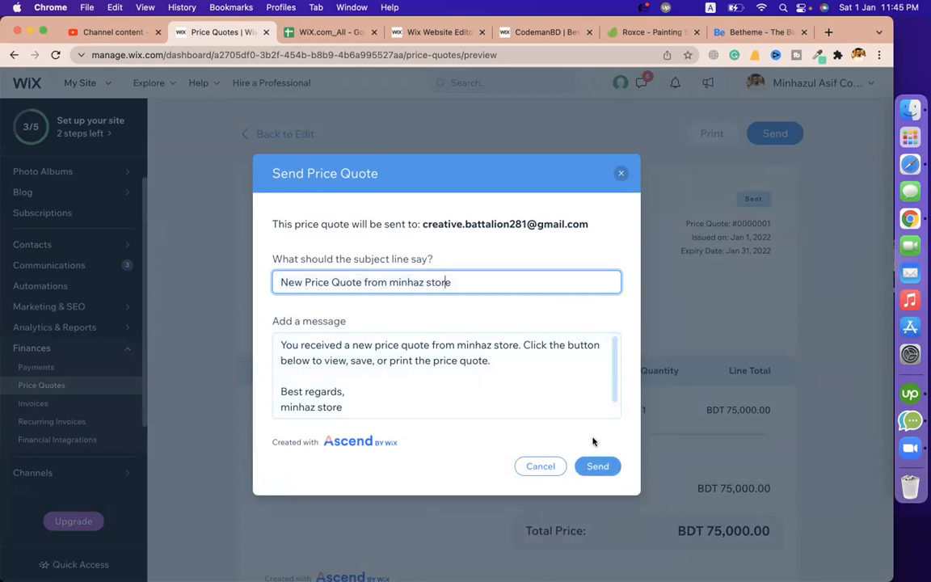
{"action": "left_click", "coordinate": [599, 465]}
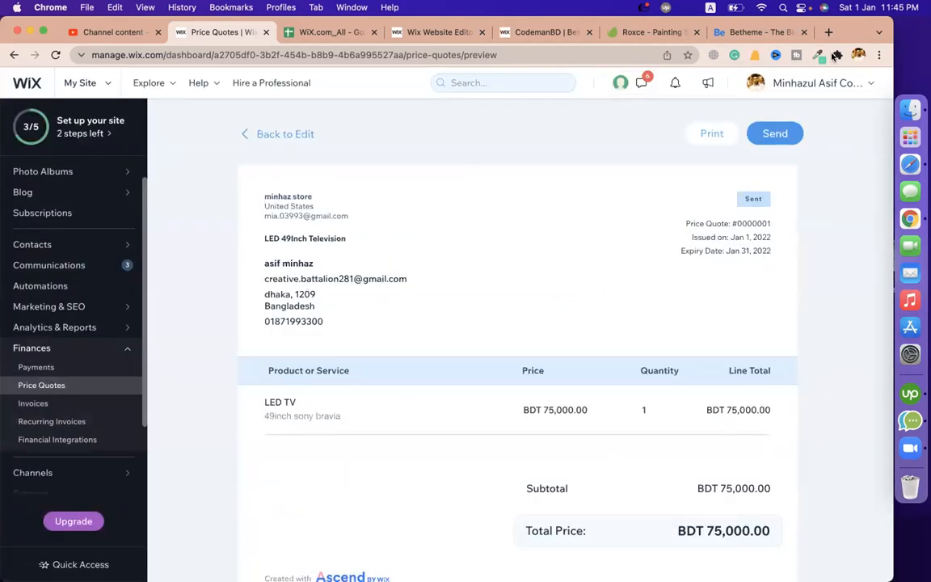
{"action": "left_click", "coordinate": [859, 54]}
{"action": "left_click", "coordinate": [792, 319]}
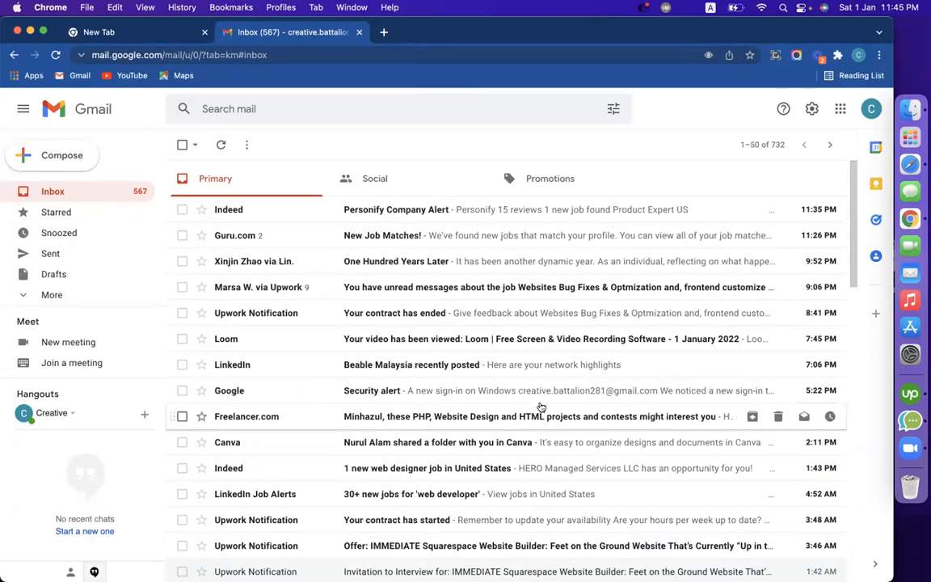
Scroll the customer's Gmail inbox, then switch back to the Wix dashboard profile
{"action": "scroll", "coordinate": [536, 405], "scroll_direction": "down", "scroll_amount": 15}
{"action": "scroll", "coordinate": [541, 406], "scroll_direction": "up", "scroll_amount": 5}
{"action": "scroll", "coordinate": [542, 407], "scroll_direction": "down", "scroll_amount": 10}
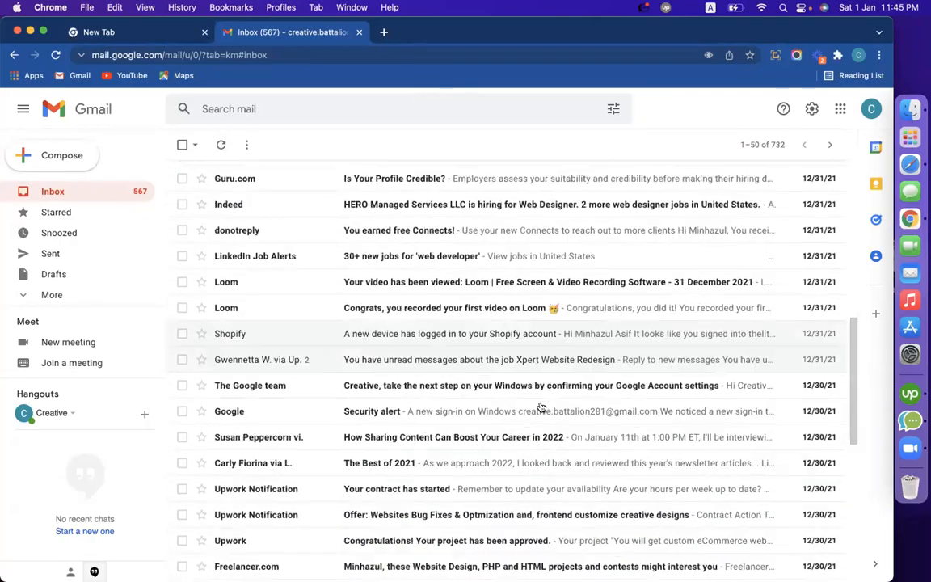
{"action": "scroll", "coordinate": [542, 406], "scroll_direction": "up", "scroll_amount": 20}
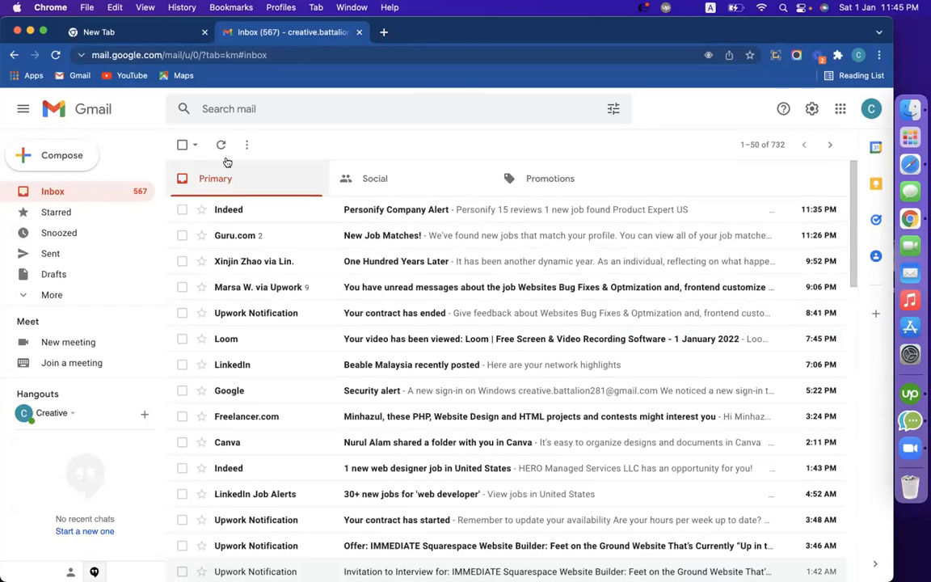
{"action": "left_click", "coordinate": [859, 54]}
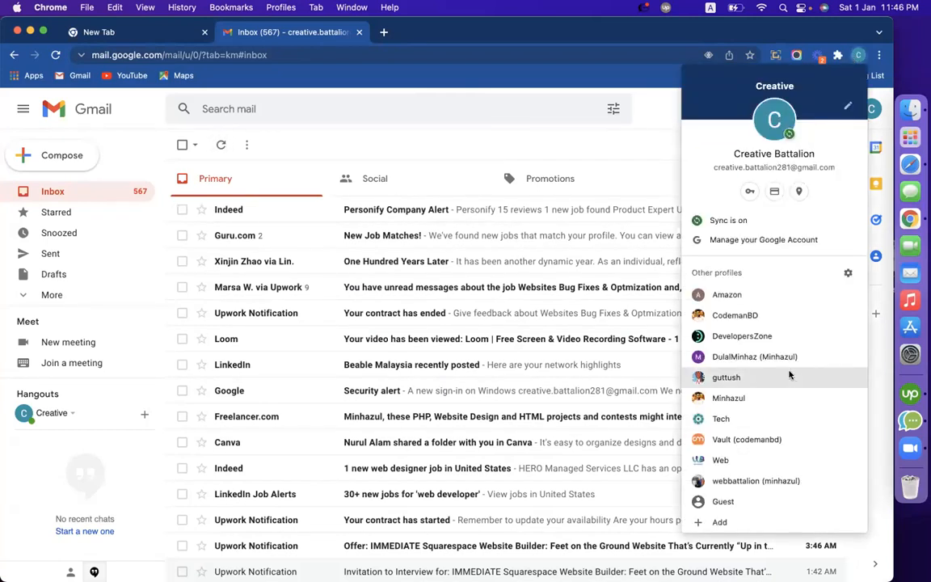
{"action": "left_click", "coordinate": [744, 316]}
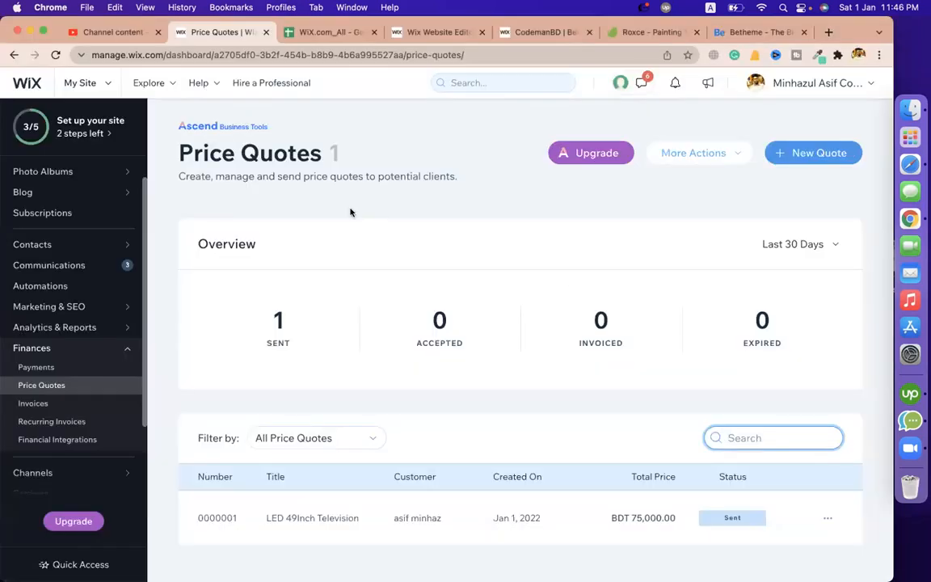
Go to Invoices and accept the business info to start blank invoice #0000001
{"action": "left_click", "coordinate": [33, 410]}
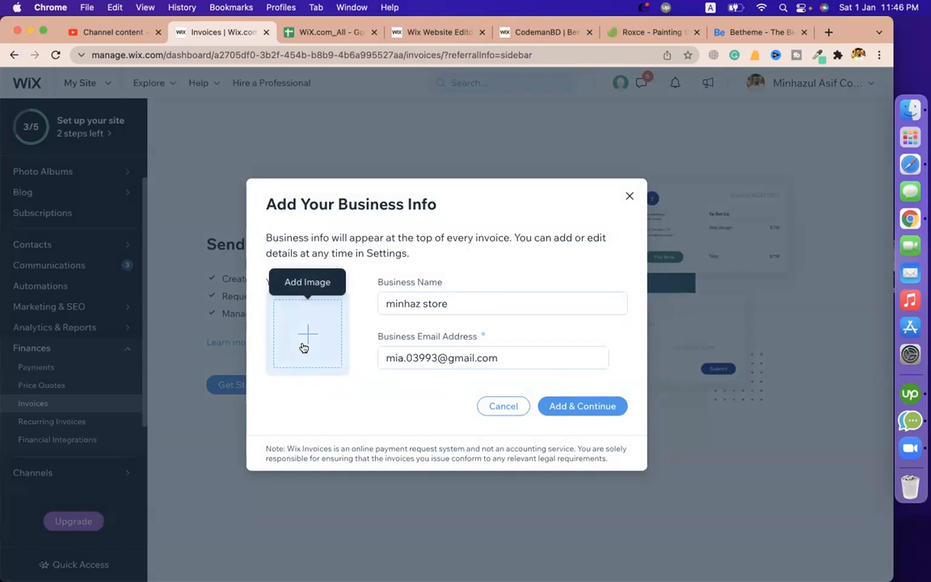
{"action": "left_click", "coordinate": [545, 412]}
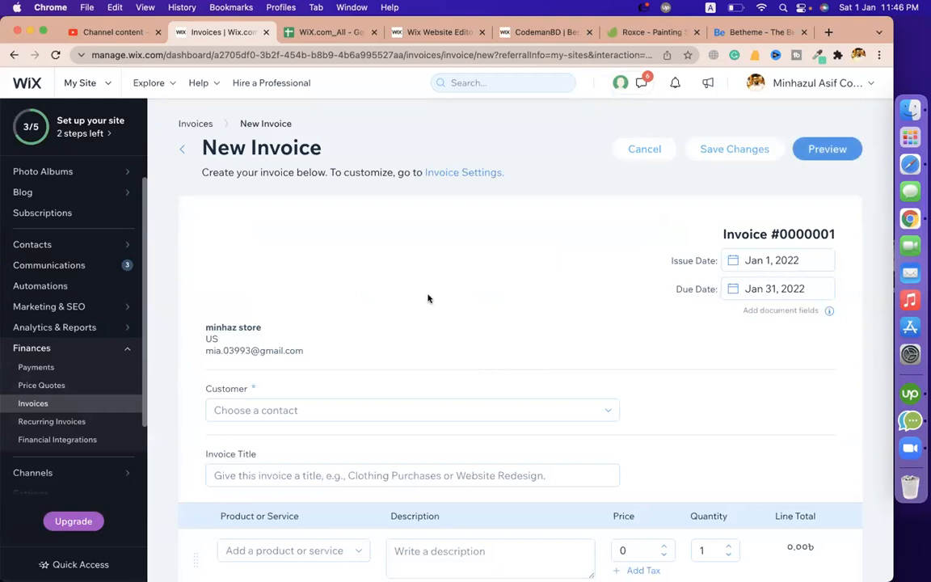
Bill the new invoice to the existing customer contact
{"action": "scroll", "coordinate": [438, 287], "scroll_direction": "down", "scroll_amount": 4}
{"action": "scroll", "coordinate": [291, 253], "scroll_direction": "up", "scroll_amount": 1}
{"action": "left_click", "coordinate": [291, 250]}
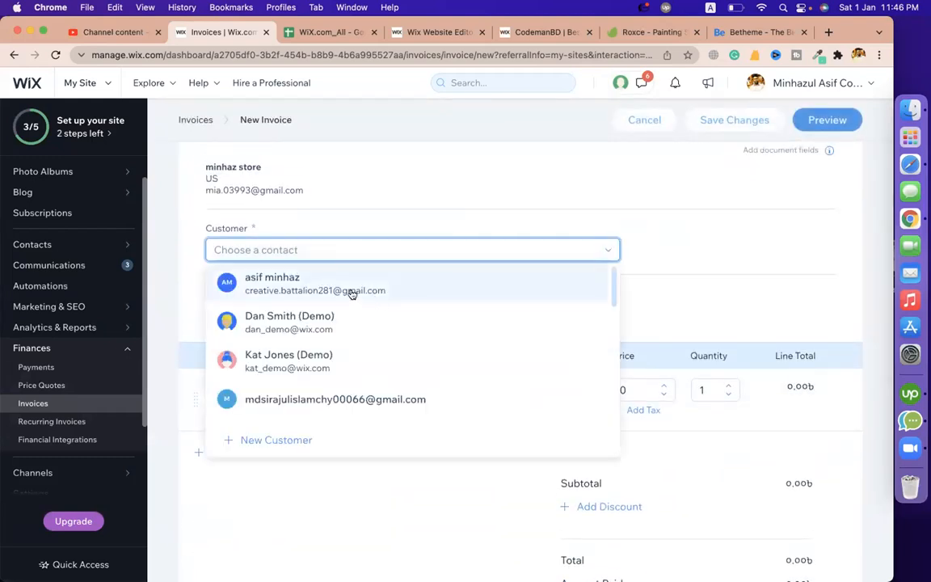
{"action": "left_click", "coordinate": [352, 284]}
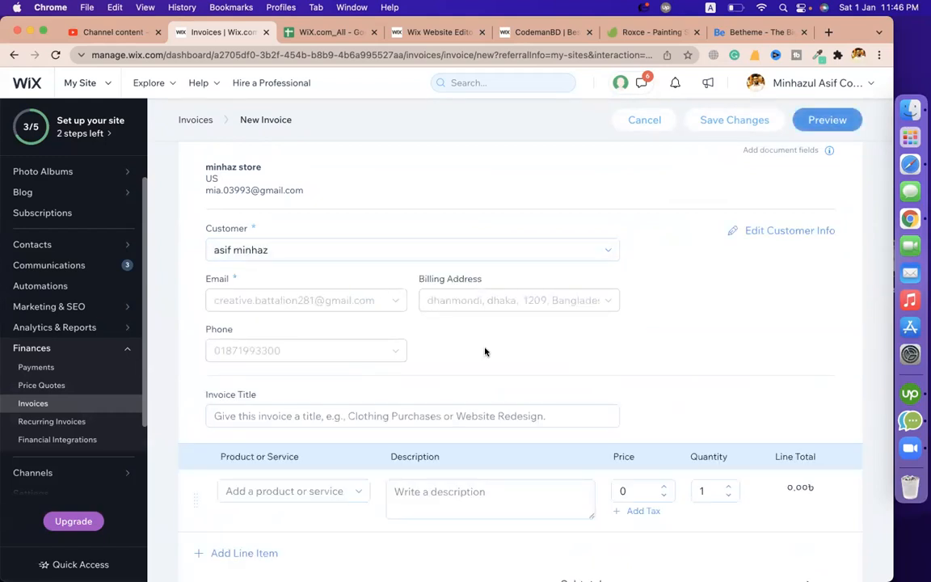
Title it 'LED 49Inch TV Invoice', add the LED TV item at BDT 75,000, and preview
{"action": "scroll", "coordinate": [485, 352], "scroll_direction": "down", "scroll_amount": 3}
{"action": "left_click", "coordinate": [312, 249]}
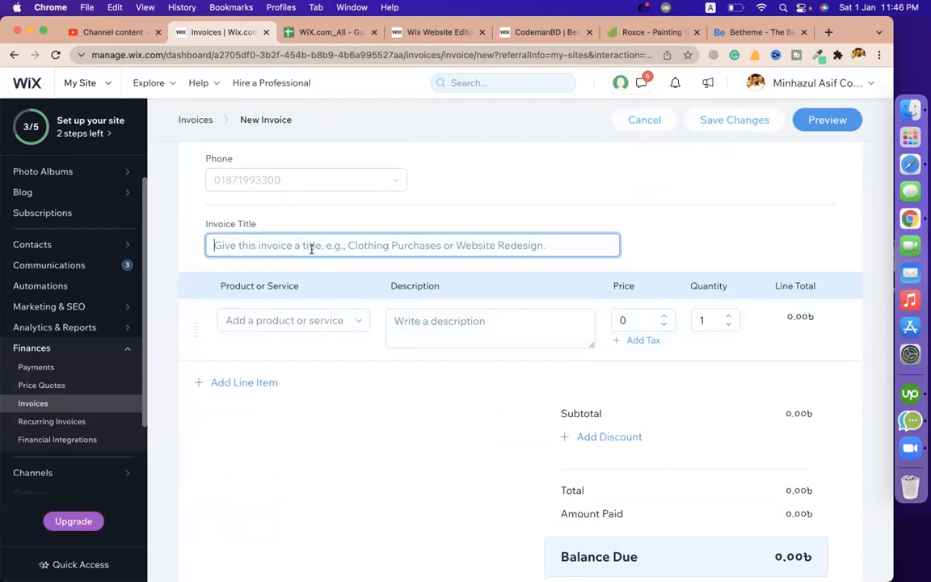
{"action": "type", "text": "L"}
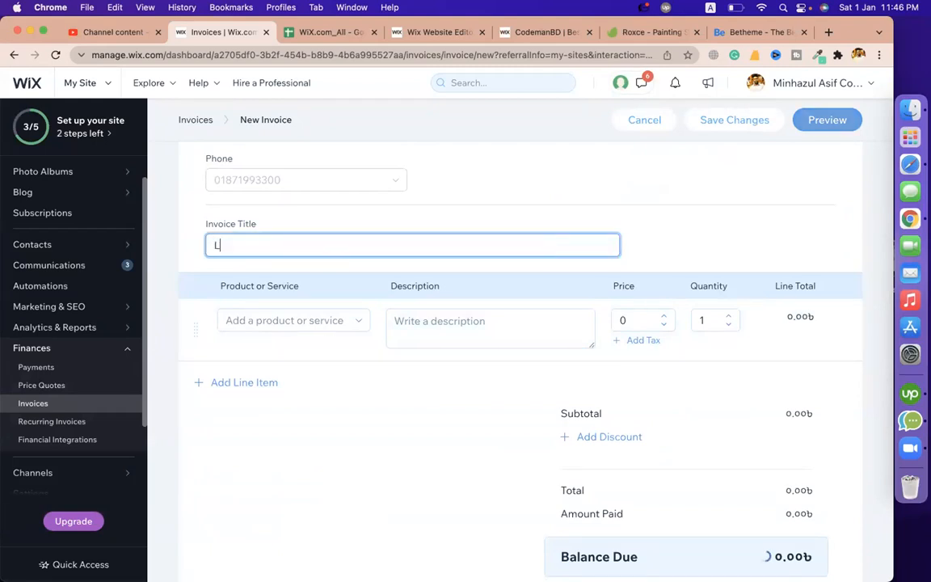
{"action": "type", "text": "ED 49"}
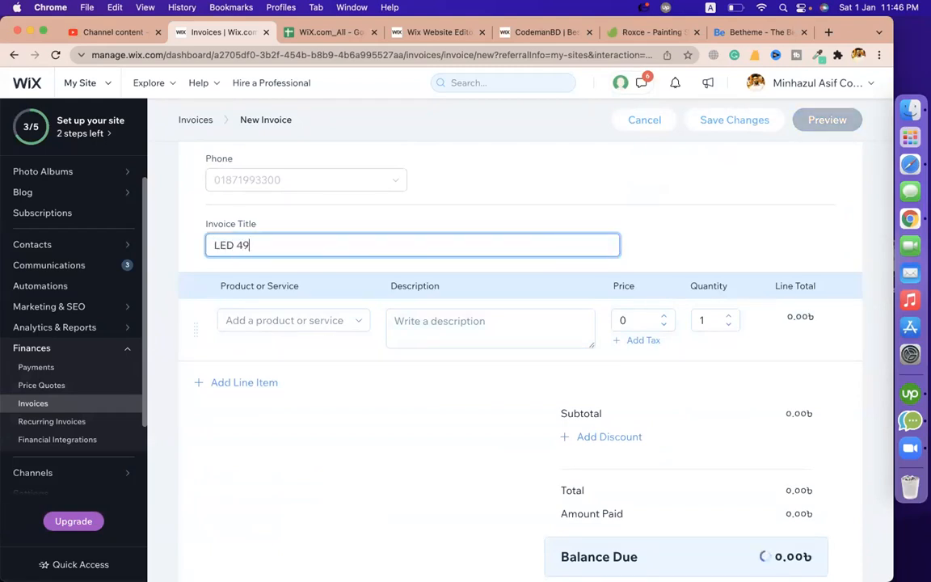
{"action": "type", "text": "Inch "}
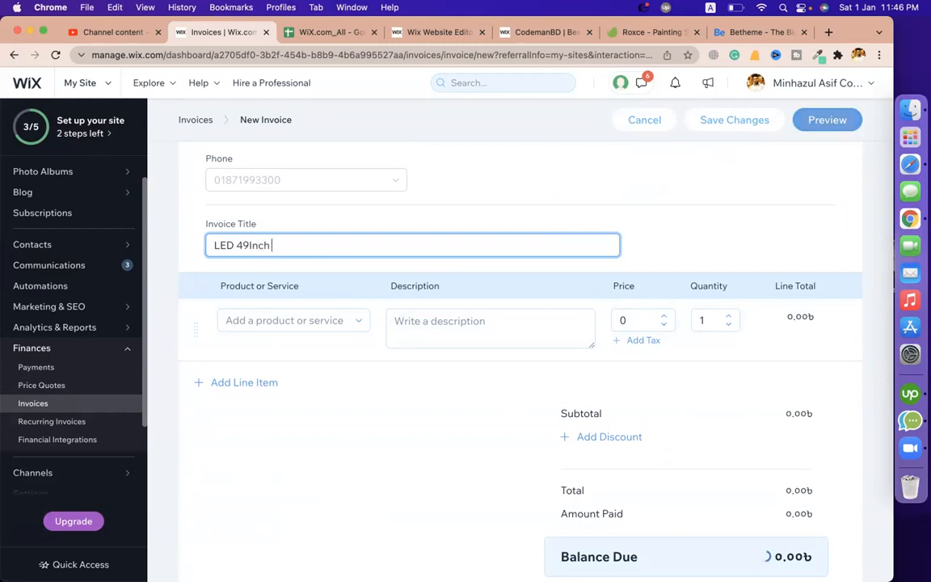
{"action": "type", "text": "TV "}
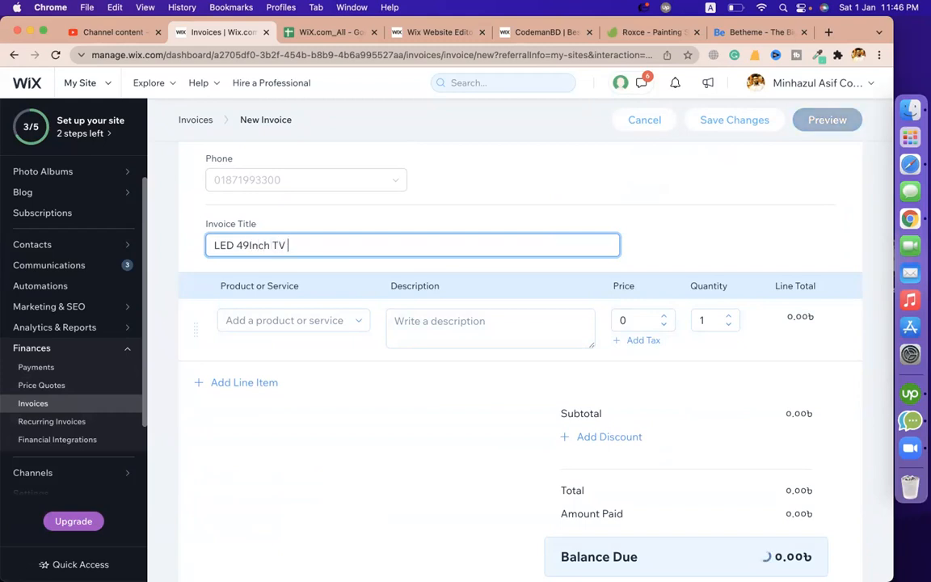
{"action": "type", "text": "Invoice"}
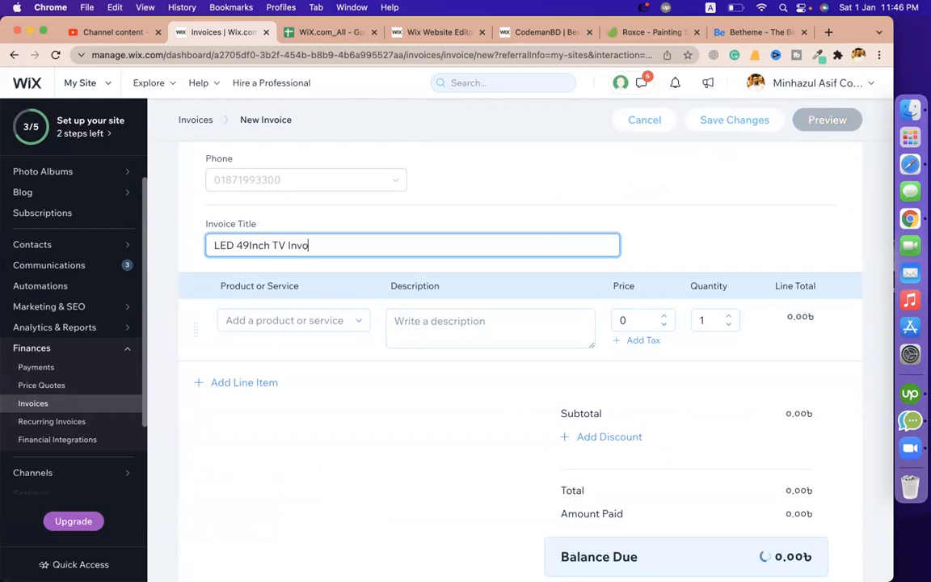
{"action": "left_click", "coordinate": [349, 321]}
{"action": "left_click", "coordinate": [295, 366]}
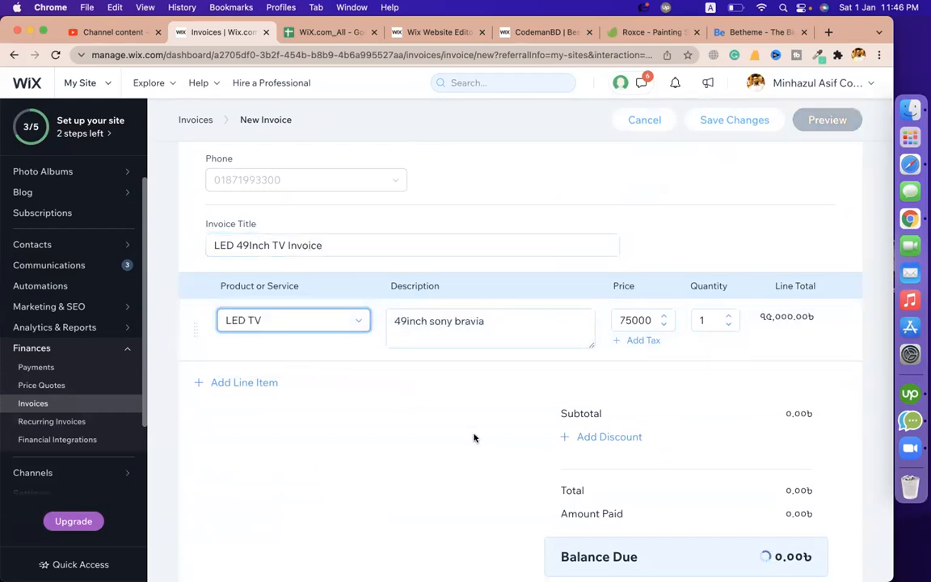
{"action": "scroll", "coordinate": [475, 439], "scroll_direction": "down", "scroll_amount": 5}
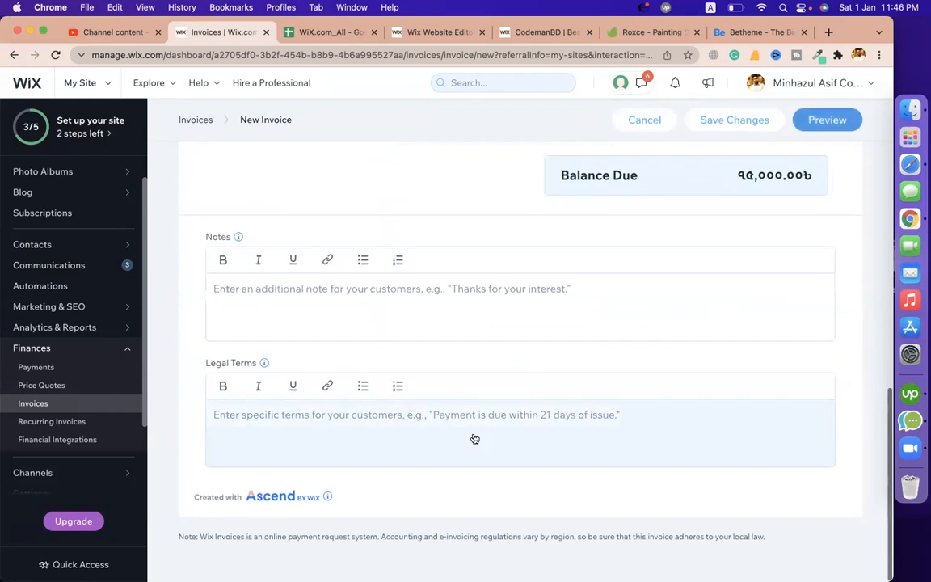
{"action": "left_click", "coordinate": [823, 121]}
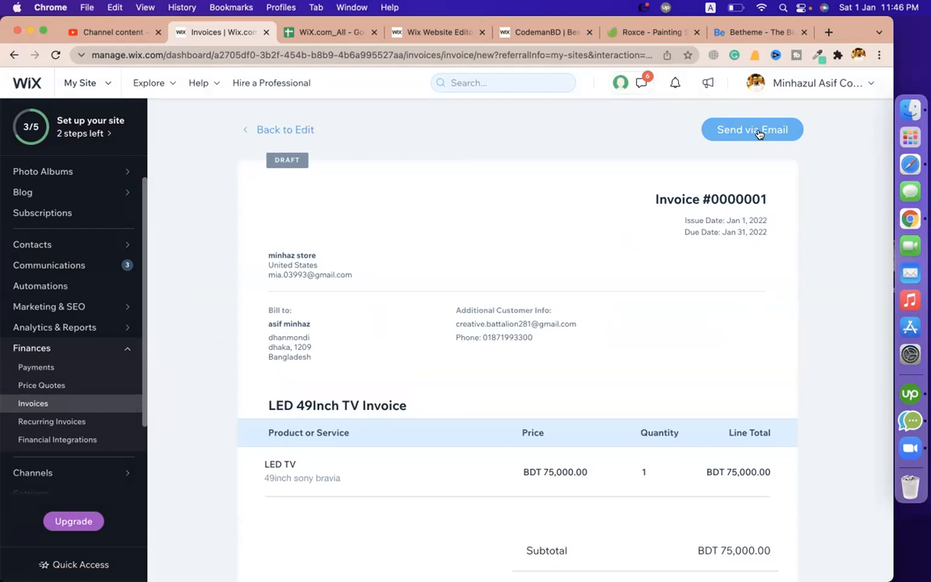
Email invoice #0000001 to the customer so it shows as Sent with BDT 75,000.00 outstanding
{"action": "left_click", "coordinate": [760, 134]}
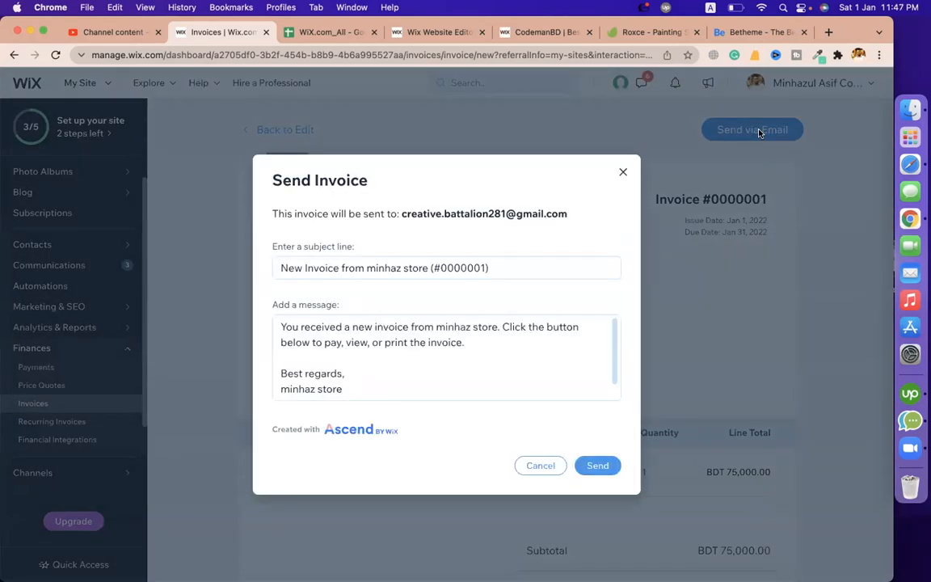
{"action": "left_click", "coordinate": [598, 466]}
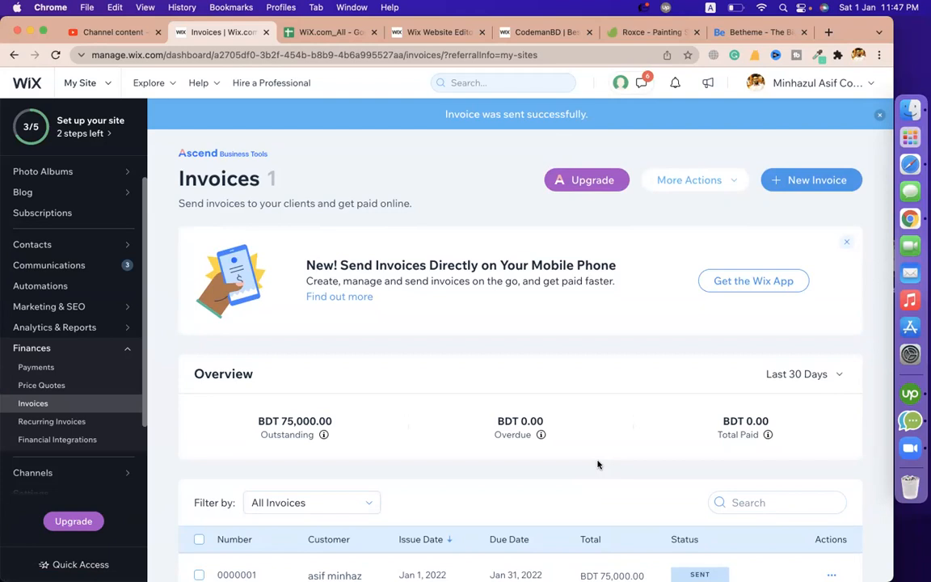
{"action": "scroll", "coordinate": [599, 465], "scroll_direction": "down", "scroll_amount": 1}
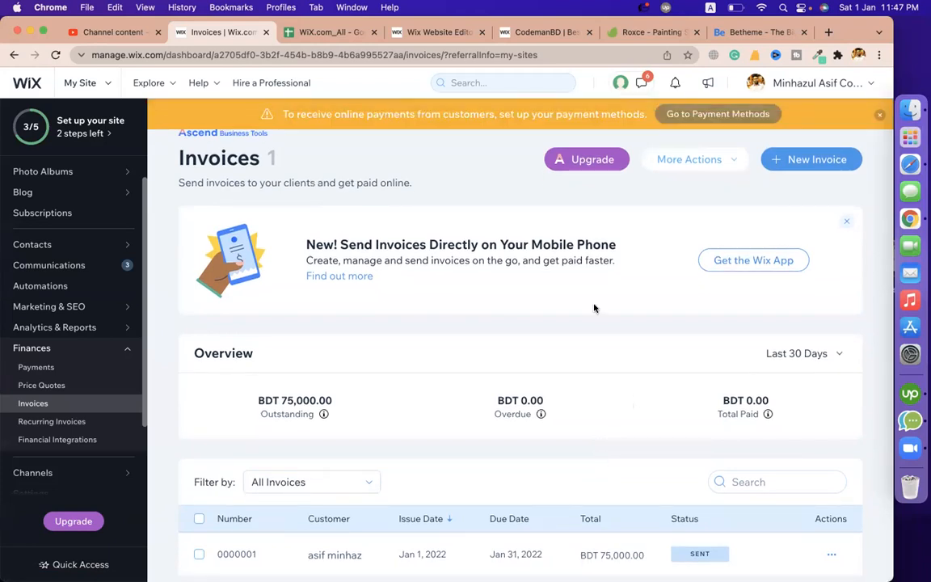
{"action": "left_click", "coordinate": [859, 55]}
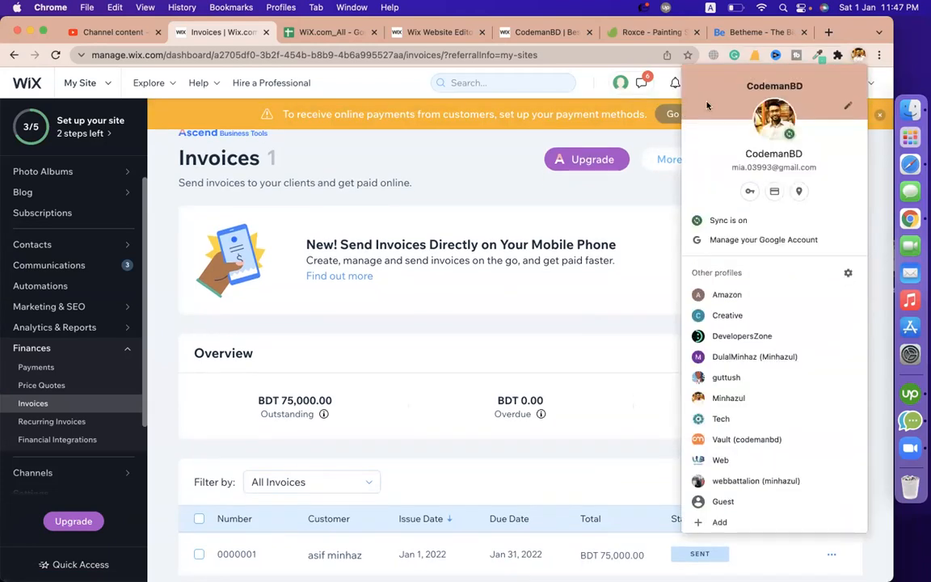
Switch to the customer's Creative Chrome profile to show its Gmail inbox with the invoice email
{"action": "left_click", "coordinate": [461, 177]}
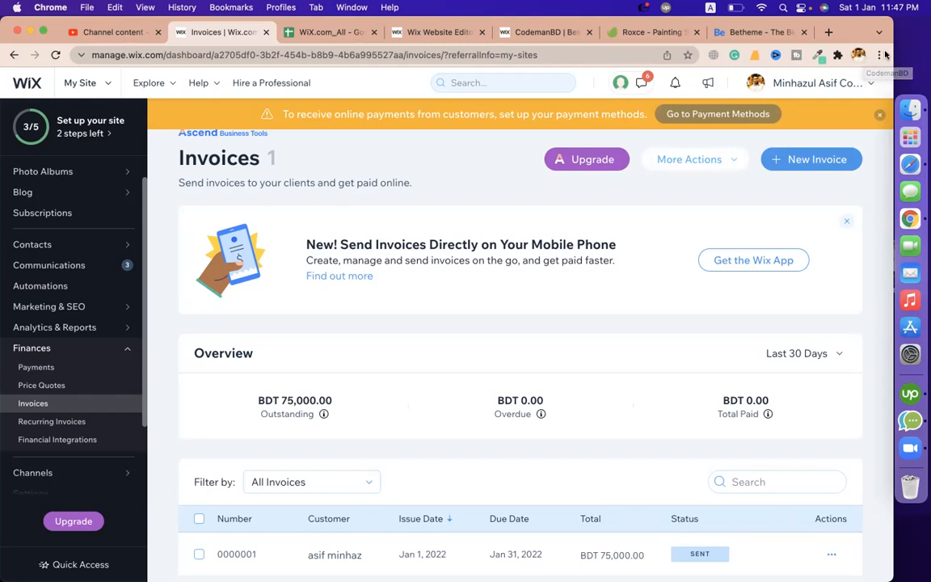
{"action": "left_click", "coordinate": [860, 55]}
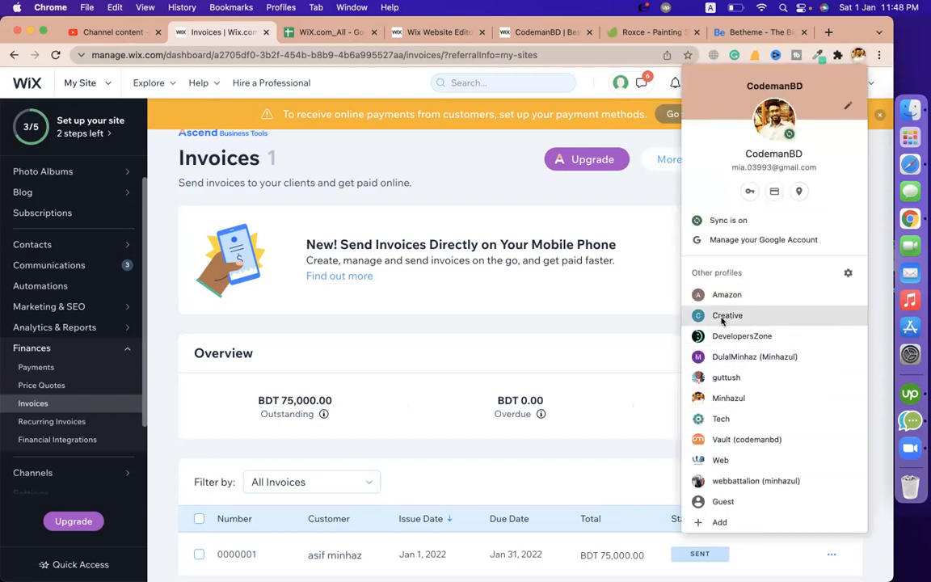
{"action": "left_click", "coordinate": [452, 211]}
{"action": "scroll", "coordinate": [449, 192], "scroll_direction": "up", "scroll_amount": 1}
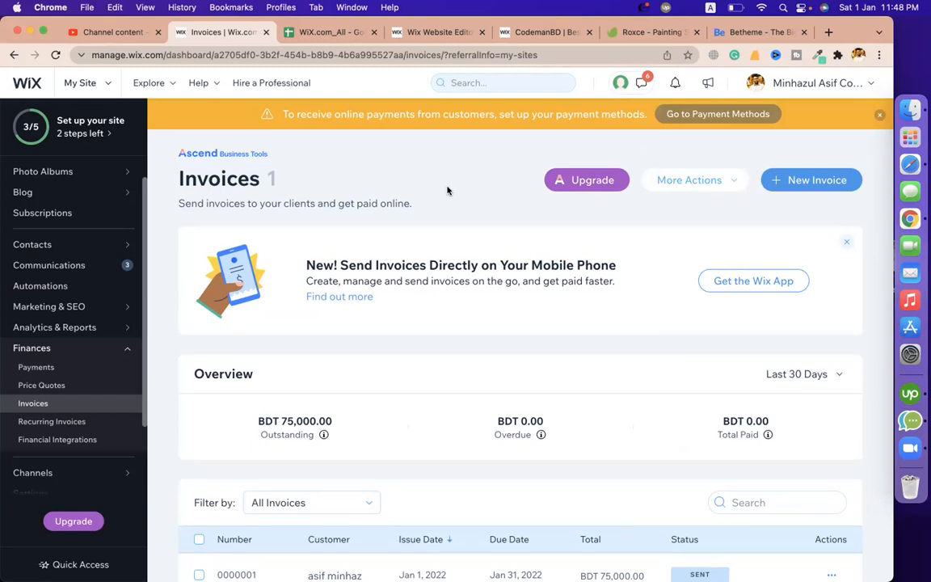
{"action": "left_click", "coordinate": [859, 54]}
{"action": "left_click", "coordinate": [728, 316]}
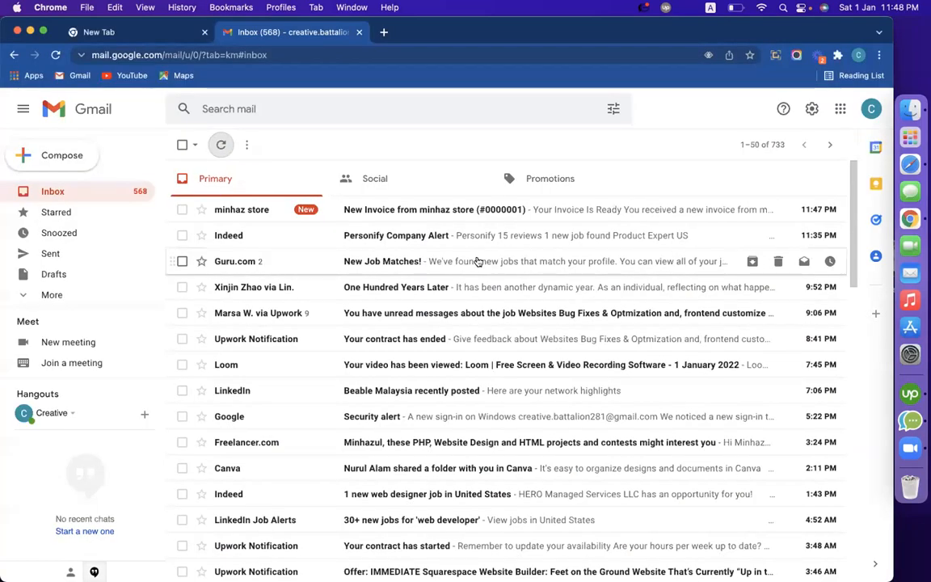
Open the New Invoice (#0000001) email and follow VIEW INVOICE to the online invoice
{"action": "left_click", "coordinate": [413, 208]}
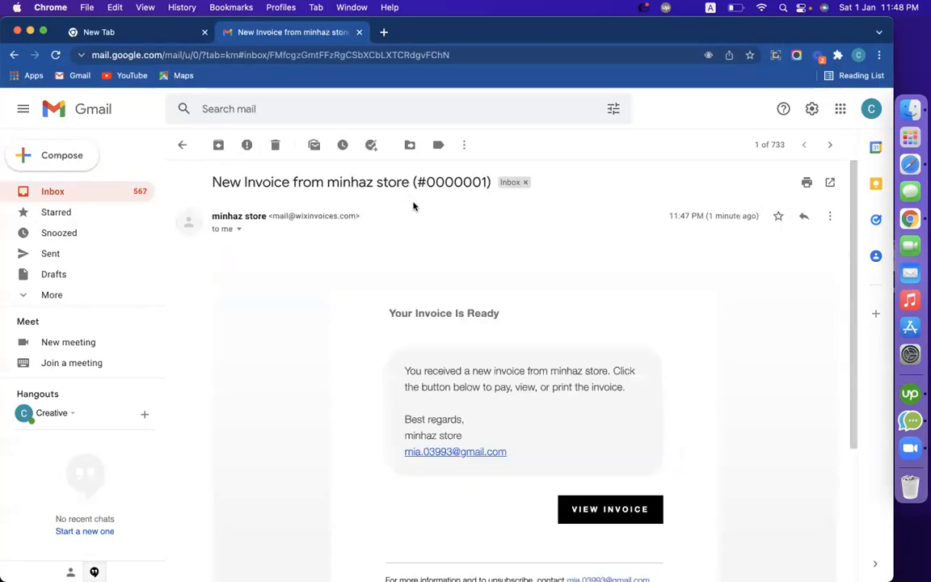
{"action": "scroll", "coordinate": [753, 400], "scroll_direction": "down", "scroll_amount": 3}
{"action": "scroll", "coordinate": [478, 318], "scroll_direction": "up", "scroll_amount": 2}
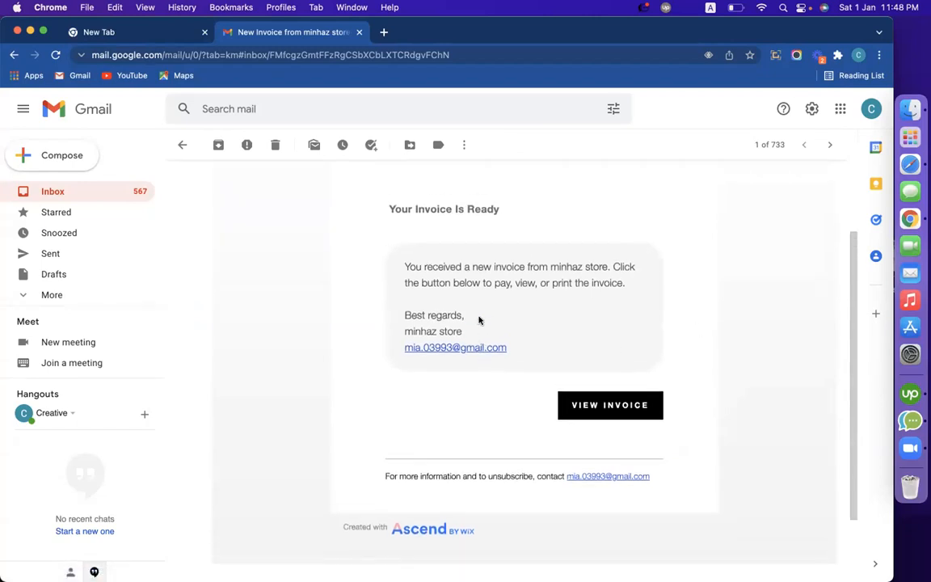
{"action": "left_click", "coordinate": [629, 462]}
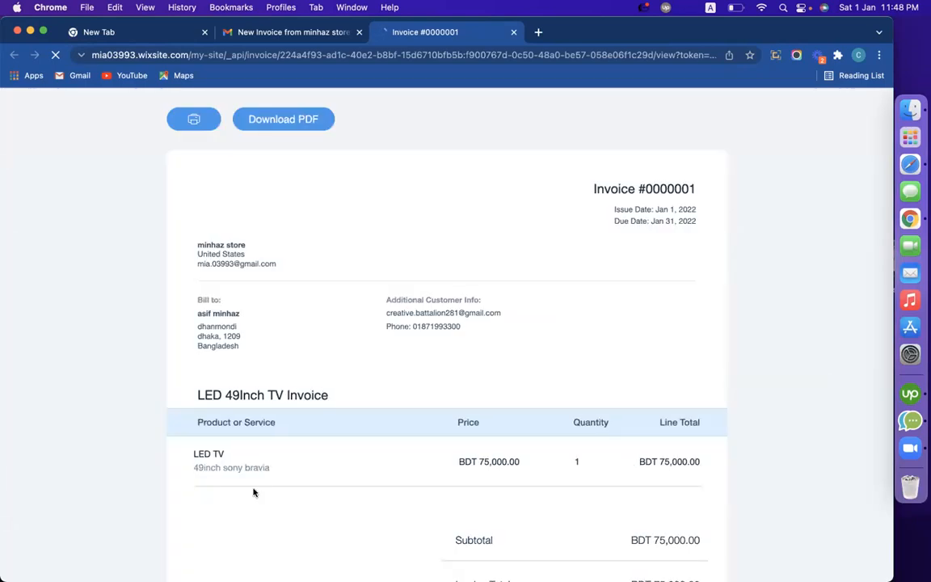
Highlight the LED TV item, invoice number #0000001, issue and due dates, and store name
{"action": "scroll", "coordinate": [142, 343], "scroll_direction": "down", "scroll_amount": 3}
{"action": "scroll", "coordinate": [141, 342], "scroll_direction": "up", "scroll_amount": 3}
{"action": "triple_click", "coordinate": [207, 453]}
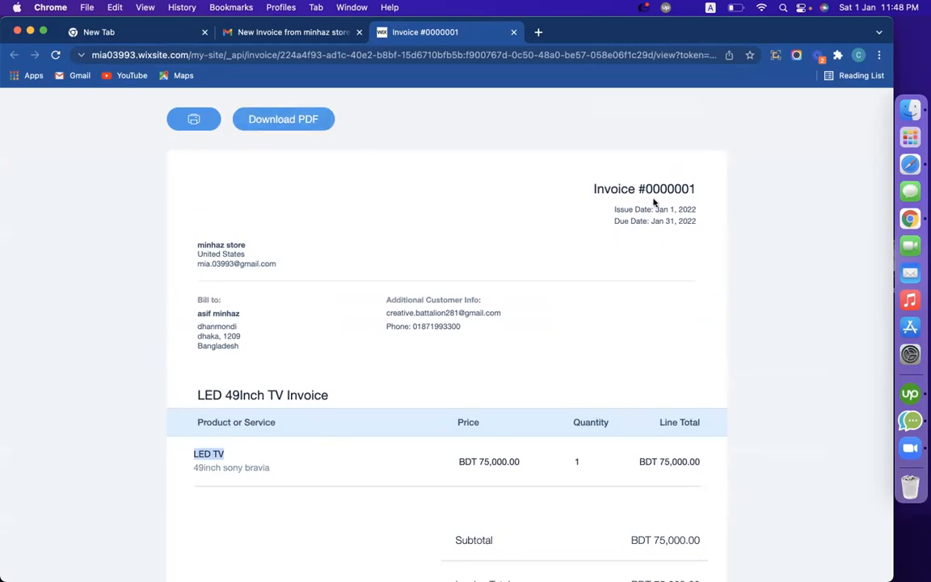
{"action": "left_click_drag", "start_coordinate": [638, 188], "coordinate": [713, 192]}
{"action": "left_click_drag", "start_coordinate": [655, 210], "coordinate": [681, 222]}
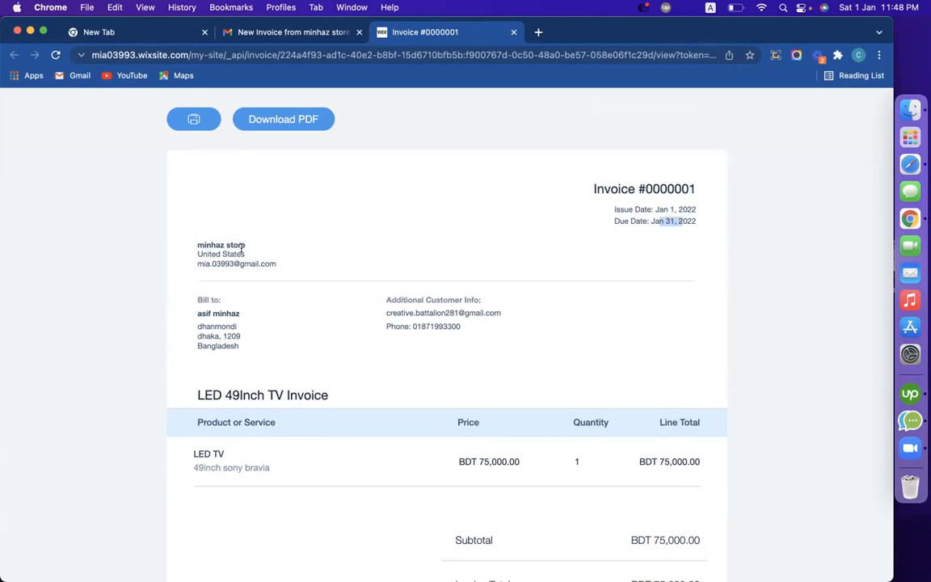
{"action": "left_click_drag", "start_coordinate": [247, 245], "coordinate": [191, 248]}
{"action": "left_click", "coordinate": [291, 259]}
Highlight the bill-to address and BDT 75,000.00 balance due, then return to the Gmail tab
{"action": "left_click_drag", "start_coordinate": [241, 346], "coordinate": [171, 285]}
{"action": "scroll", "coordinate": [376, 356], "scroll_direction": "down", "scroll_amount": 5}
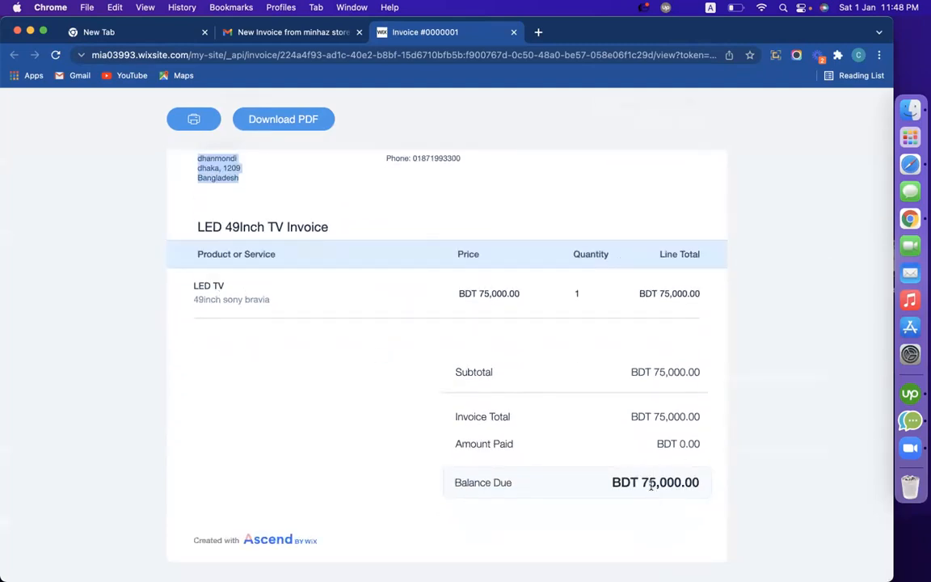
{"action": "left_click_drag", "start_coordinate": [618, 481], "coordinate": [726, 485]}
{"action": "scroll", "coordinate": [745, 421], "scroll_direction": "up", "scroll_amount": 5}
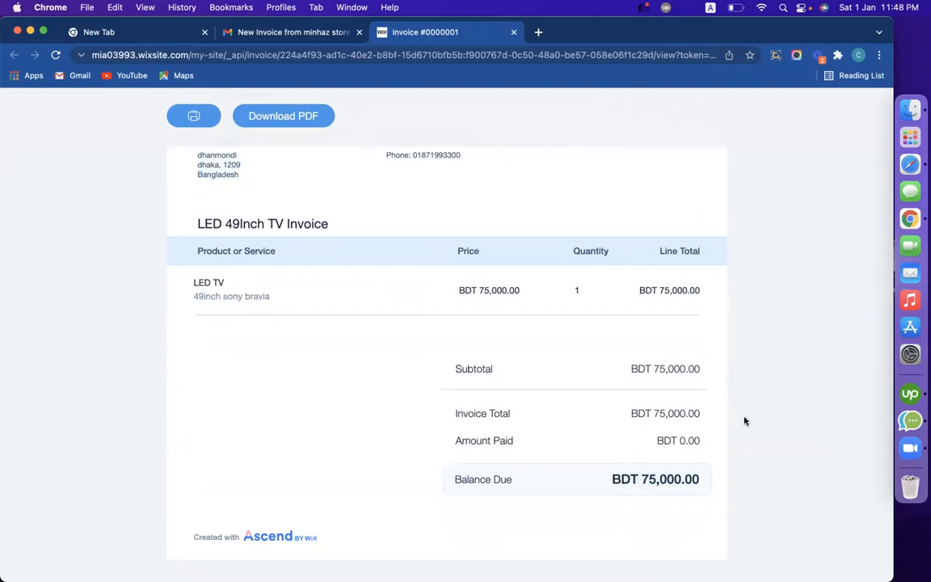
{"action": "left_click", "coordinate": [257, 34]}
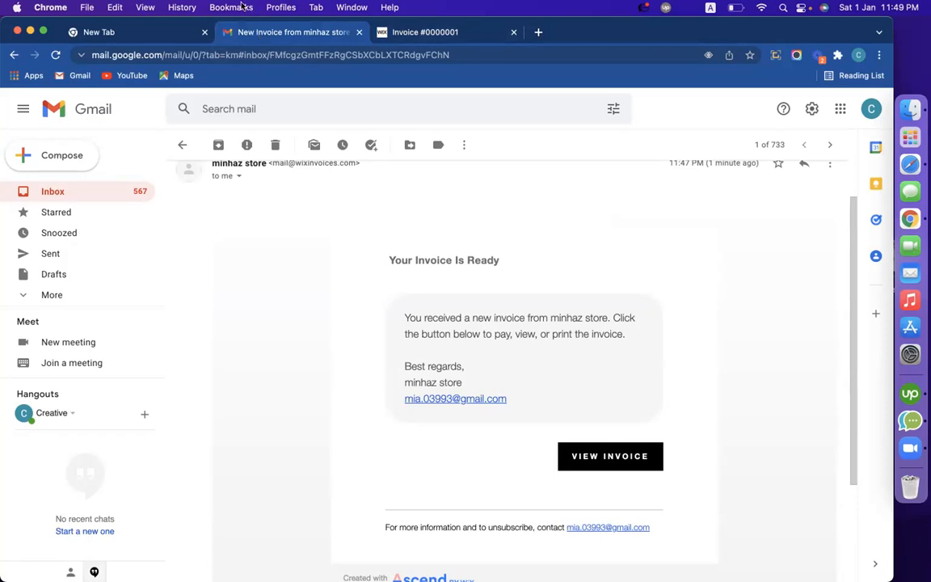
Switch back to the original Chrome profile and show the WiX.com_All spreadsheet
{"action": "left_click", "coordinate": [859, 54]}
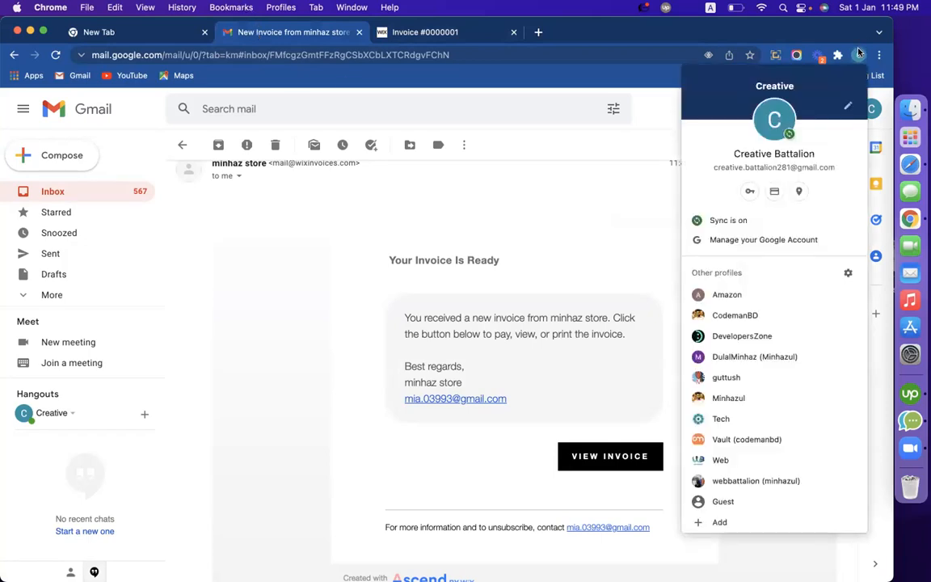
{"action": "left_click", "coordinate": [809, 315]}
{"action": "left_click", "coordinate": [332, 32]}
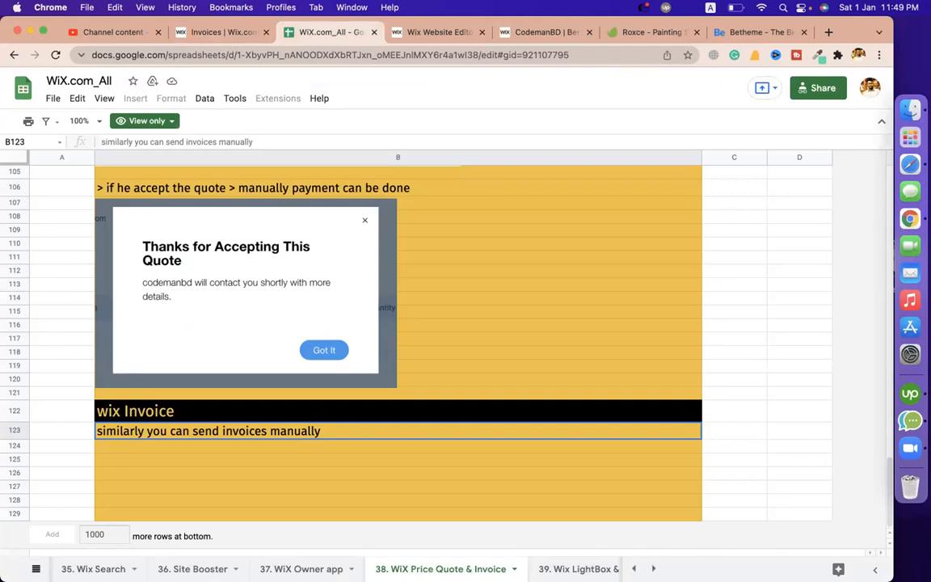
Switch to the course module sheet and select the WiX Owner app entry in cell E15
{"action": "left_click", "coordinate": [35, 570]}
{"action": "scroll", "coordinate": [132, 459], "scroll_direction": "up", "scroll_amount": 15}
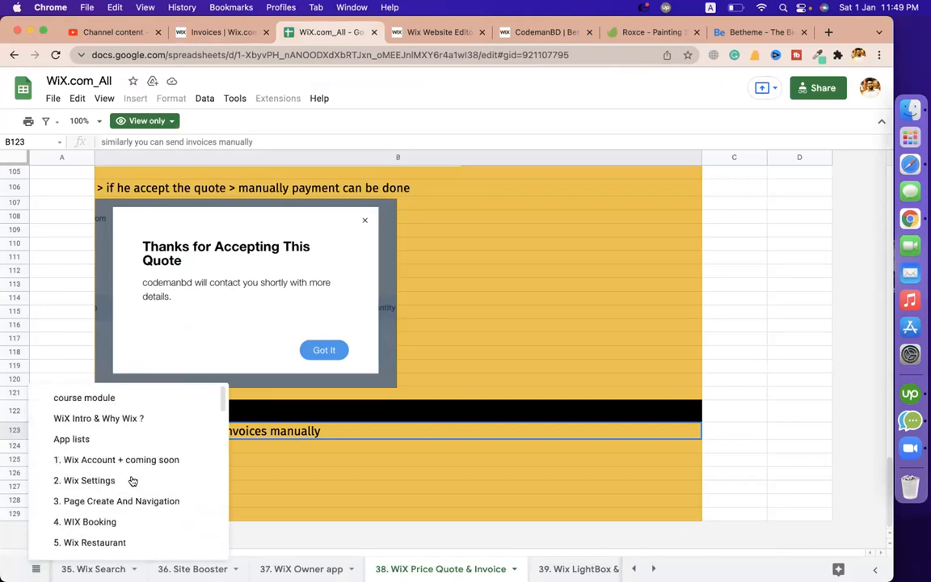
{"action": "left_click", "coordinate": [121, 397]}
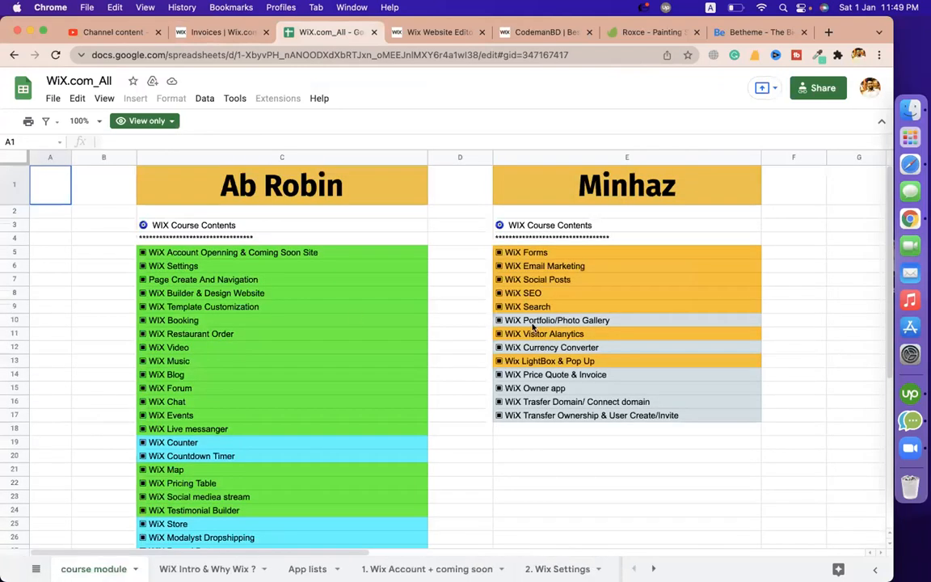
{"action": "left_click", "coordinate": [534, 390]}
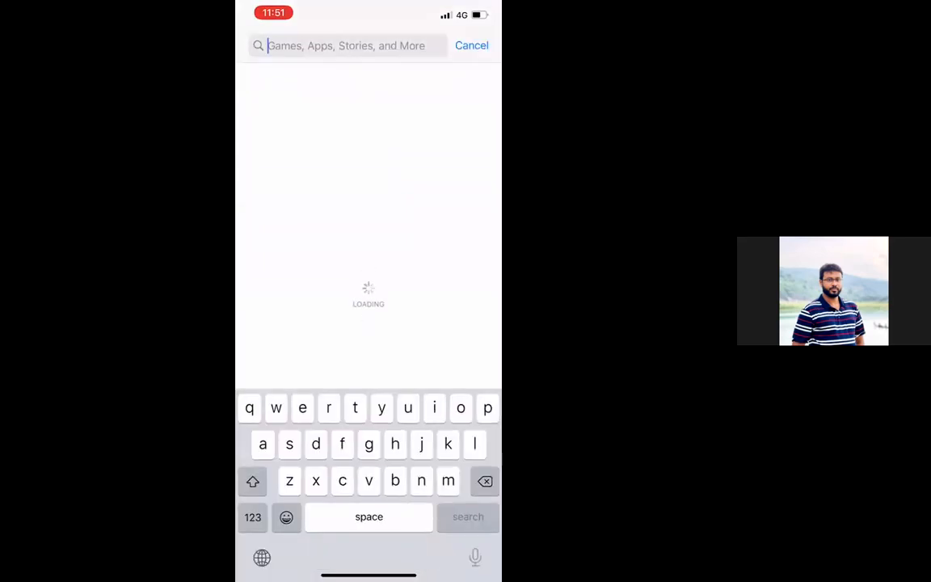
Search the App Store for 'wix' to find Wix Owner: Website Builder
{"action": "type", "text": "wix"}
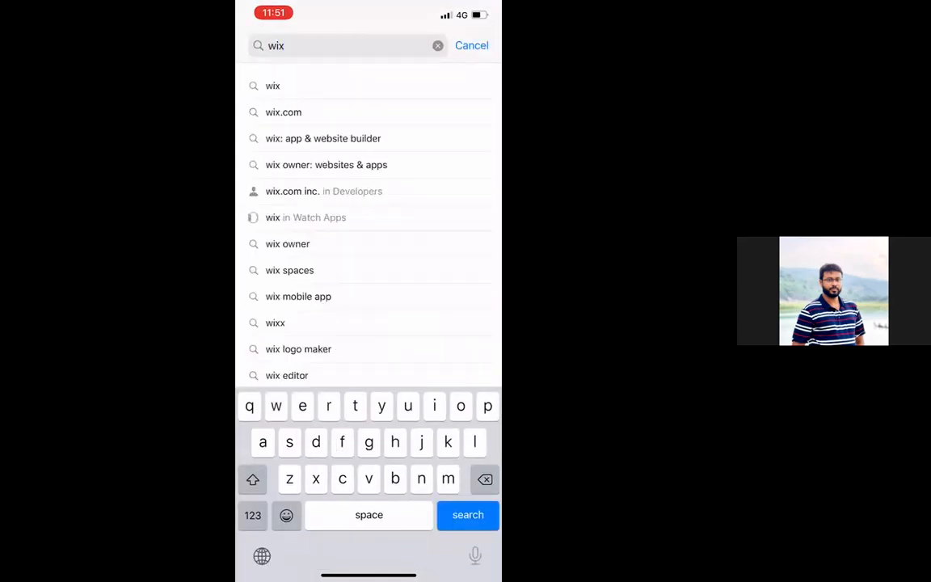
{"action": "key", "text": "Return"}
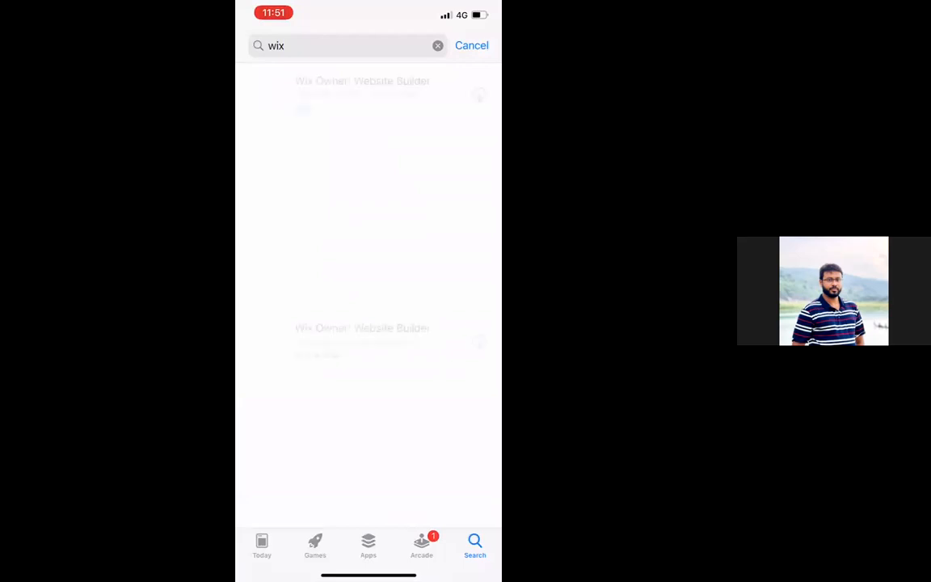
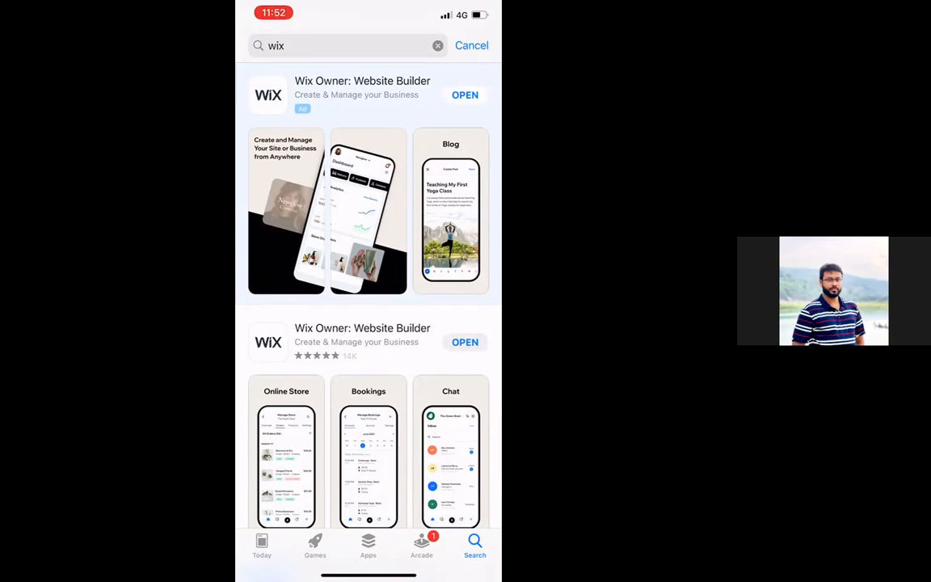
Launch the installed Wix Owner: Website Builder app from the App Store 'wix' results
{"action": "left_click", "coordinate": [465, 96]}
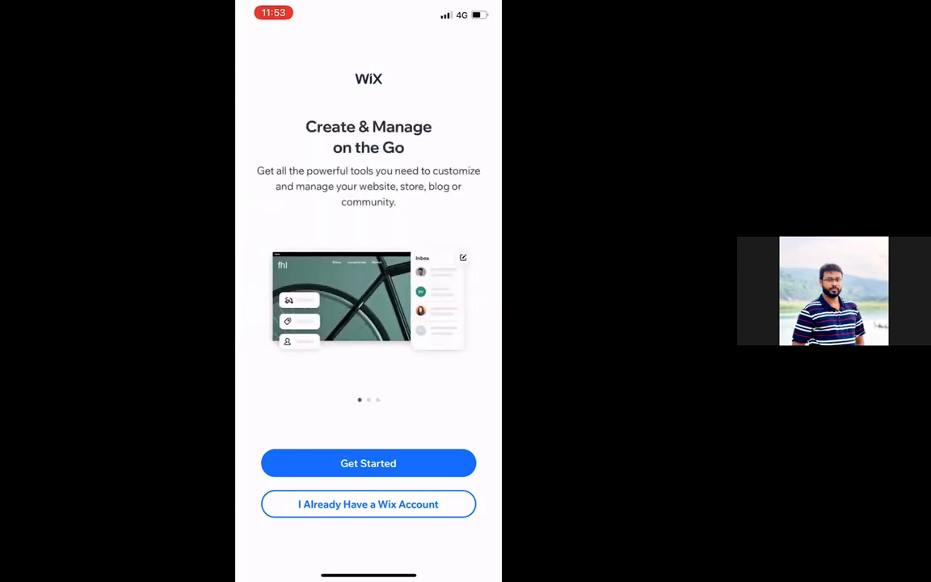
Sign in to the existing Wix account through Google, choosing the first account and entering its password
{"action": "left_click", "coordinate": [368, 504]}
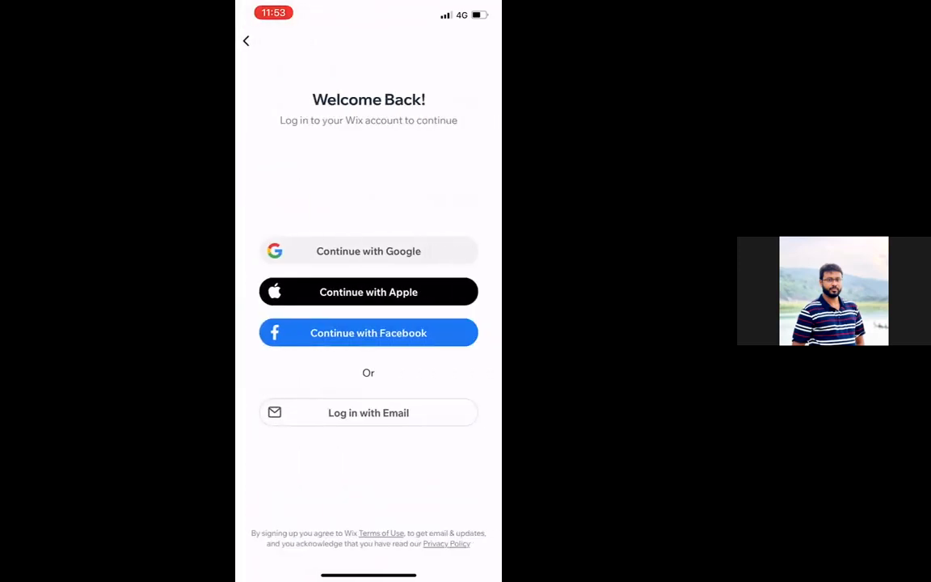
{"action": "left_click", "coordinate": [368, 251]}
{"action": "left_click", "coordinate": [416, 335]}
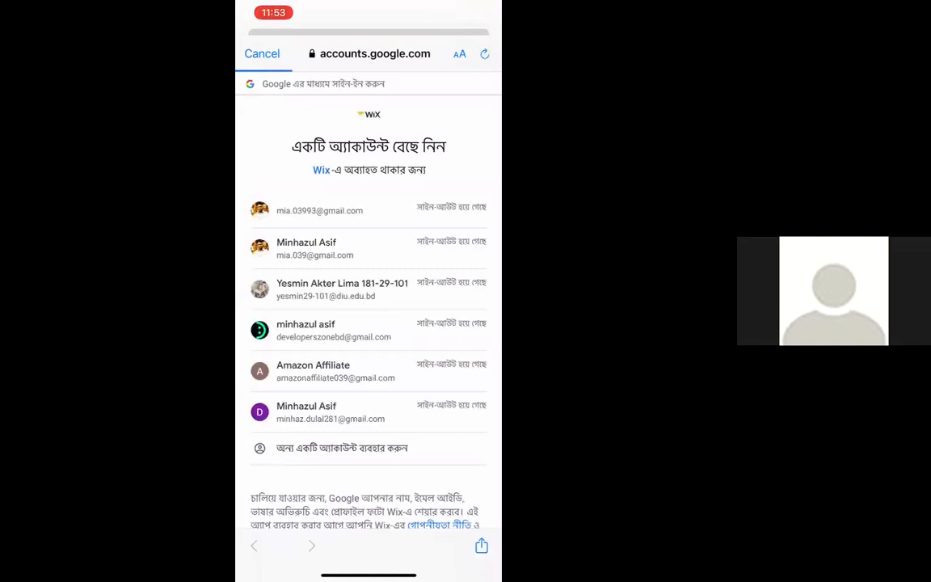
{"action": "left_click", "coordinate": [319, 210]}
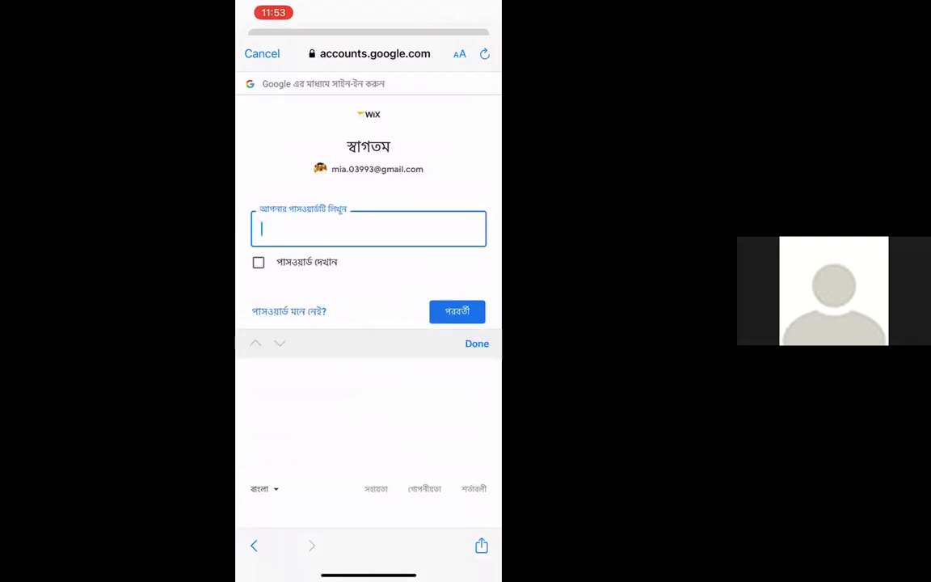
{"action": "type", "text": "•••••••••••••••••"}
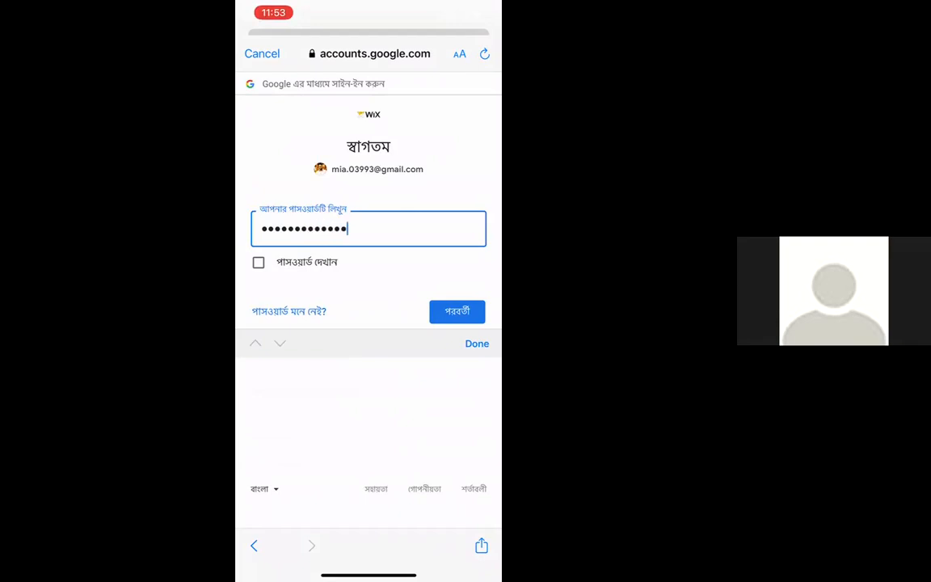
{"action": "type", "text": "••••"}
{"action": "key", "text": "Return"}
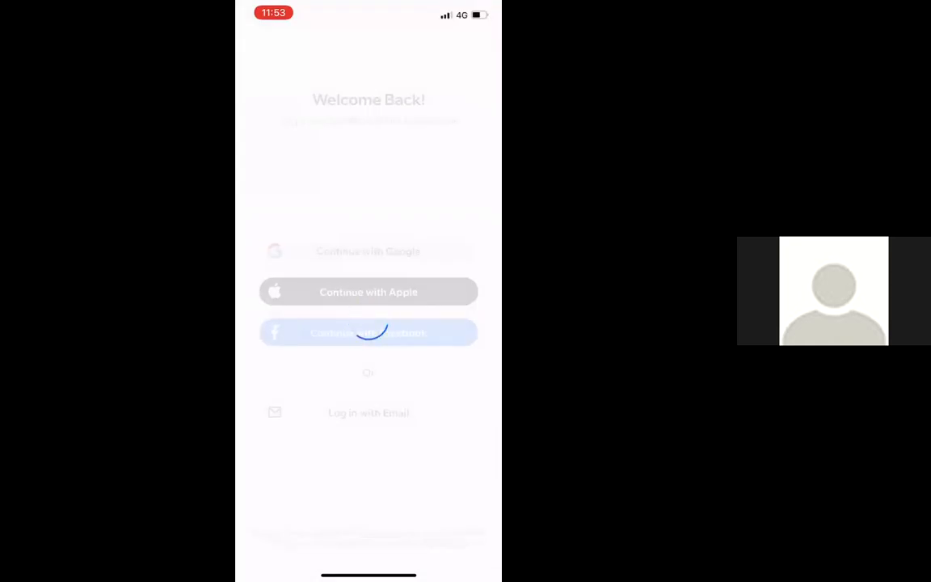
Dismiss the notification prompt and switch the dashboard from Comingsoon to My Site via the Site List
{"action": "left_click", "coordinate": [417, 346]}
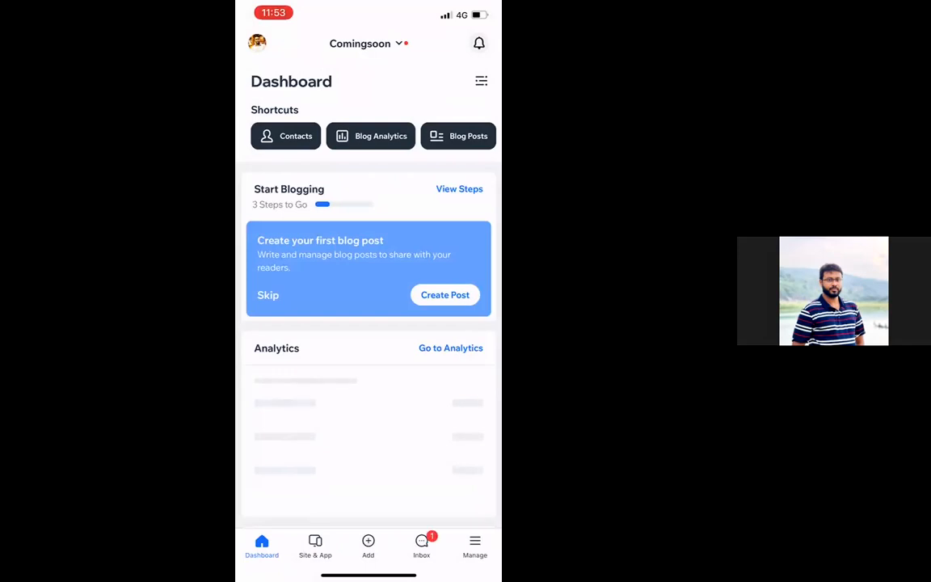
{"action": "left_click", "coordinate": [367, 43]}
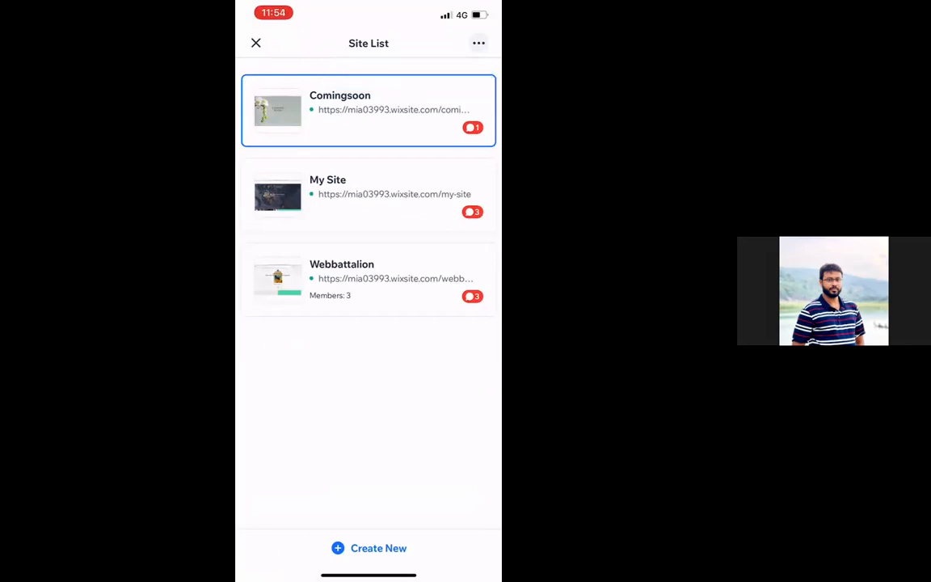
{"action": "left_click", "coordinate": [367, 194]}
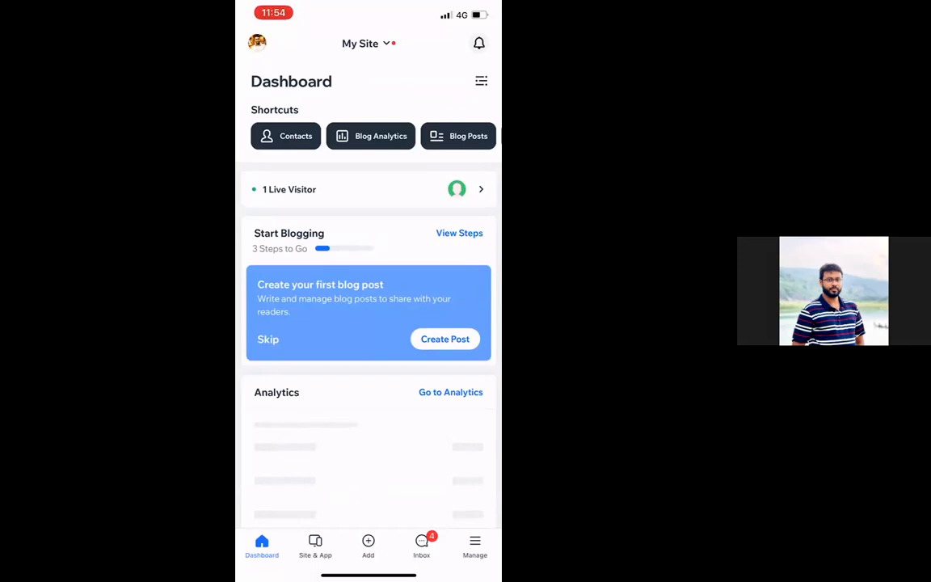
{"action": "left_click", "coordinate": [368, 189]}
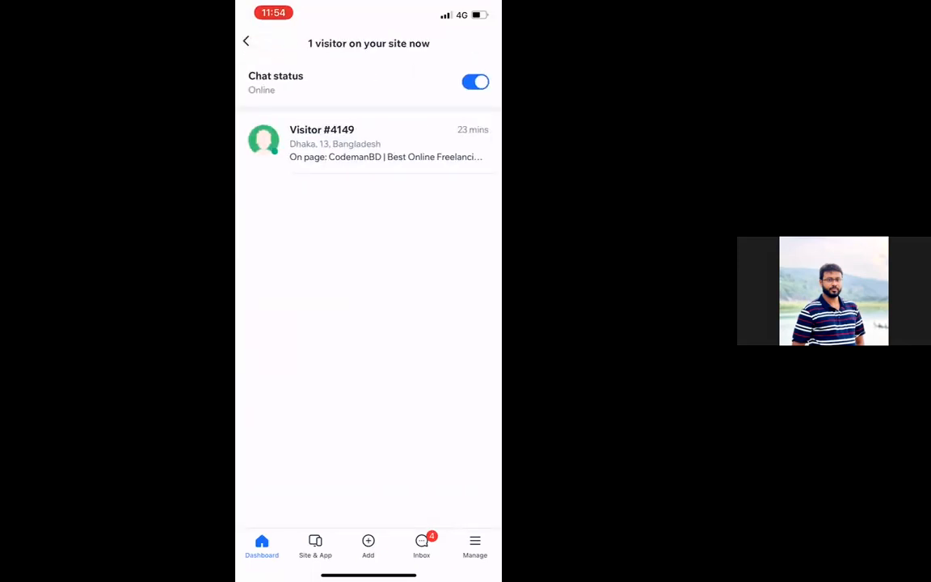
{"action": "left_click", "coordinate": [246, 41]}
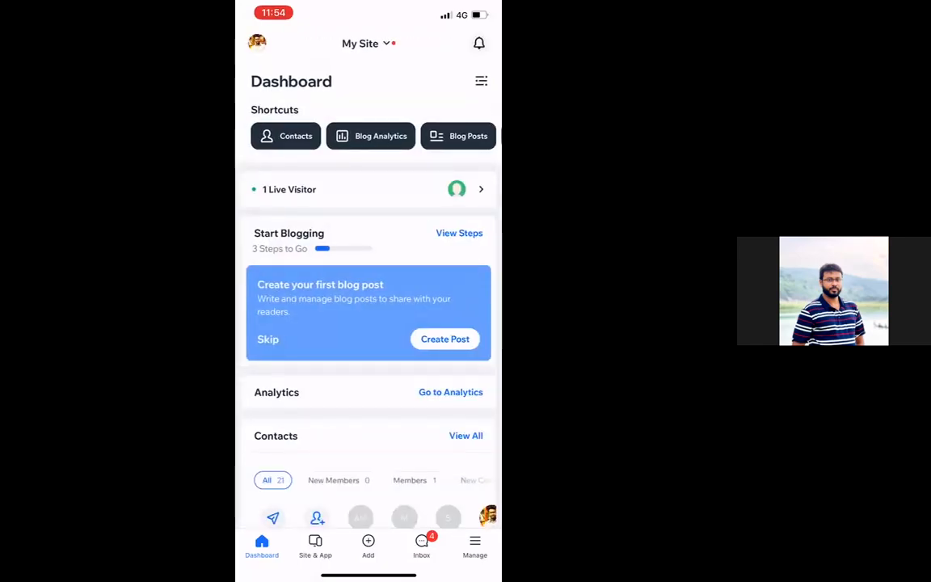
{"action": "scroll", "coordinate": [369, 323], "scroll_direction": "down", "scroll_amount": 3}
{"action": "scroll", "coordinate": [369, 324], "scroll_direction": "down", "scroll_amount": 3}
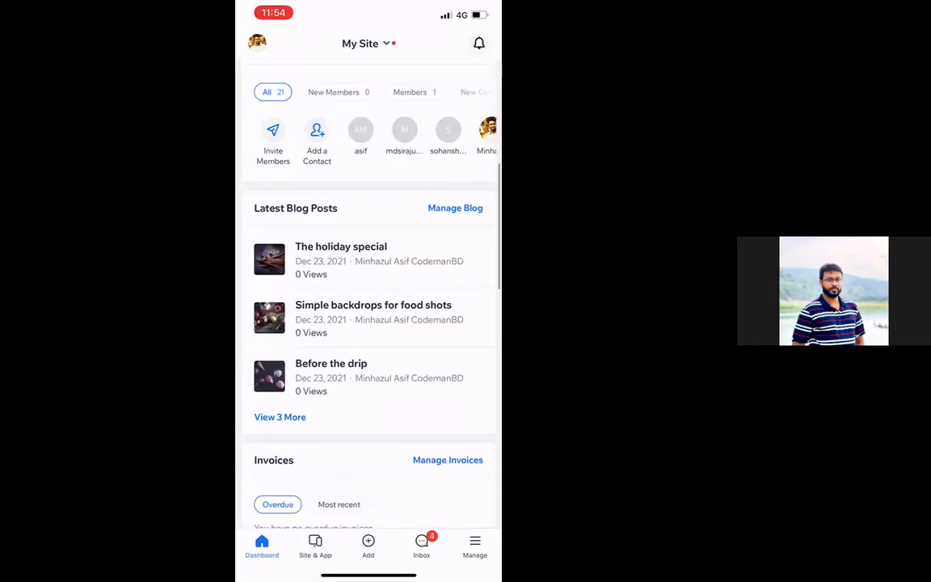
{"action": "scroll", "coordinate": [368, 324], "scroll_direction": "up", "scroll_amount": 2}
{"action": "scroll", "coordinate": [369, 210], "scroll_direction": "right", "scroll_amount": 2}
{"action": "scroll", "coordinate": [368, 210], "scroll_direction": "right", "scroll_amount": 3}
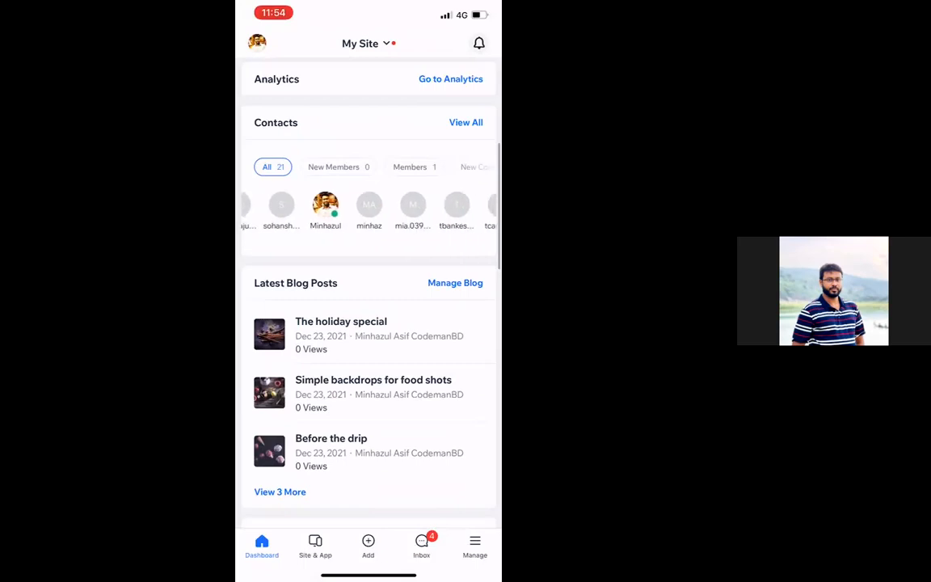
{"action": "scroll", "coordinate": [369, 210], "scroll_direction": "right", "scroll_amount": 4}
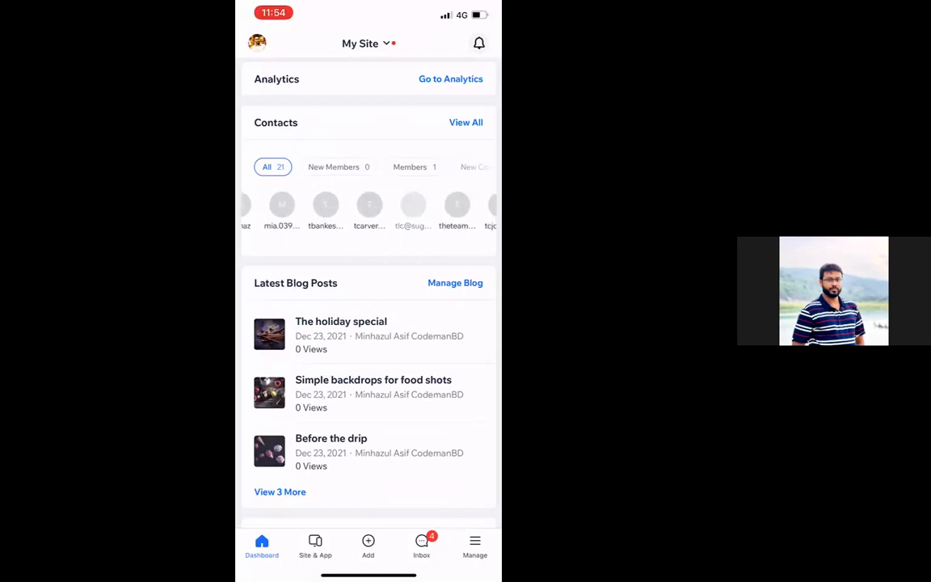
{"action": "scroll", "coordinate": [368, 210], "scroll_direction": "right", "scroll_amount": 2}
{"action": "scroll", "coordinate": [369, 211], "scroll_direction": "left", "scroll_amount": 4}
{"action": "scroll", "coordinate": [369, 210], "scroll_direction": "left", "scroll_amount": 4}
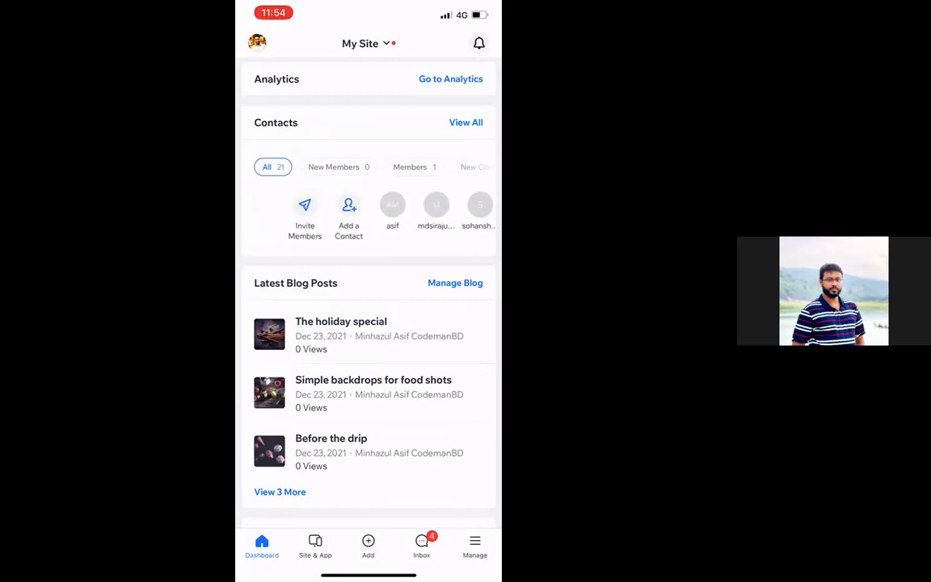
{"action": "scroll", "coordinate": [369, 307], "scroll_direction": "down", "scroll_amount": 3}
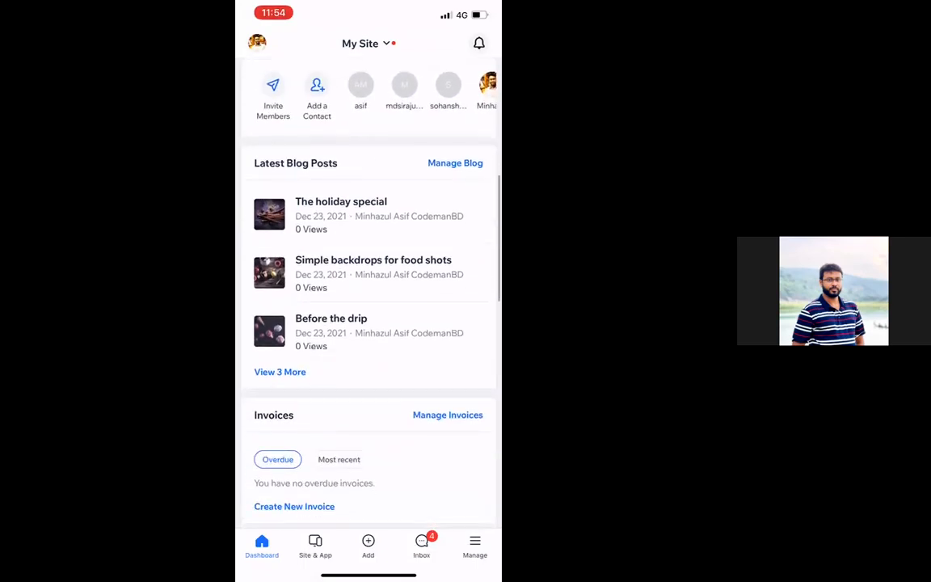
{"action": "scroll", "coordinate": [368, 308], "scroll_direction": "down", "scroll_amount": 4}
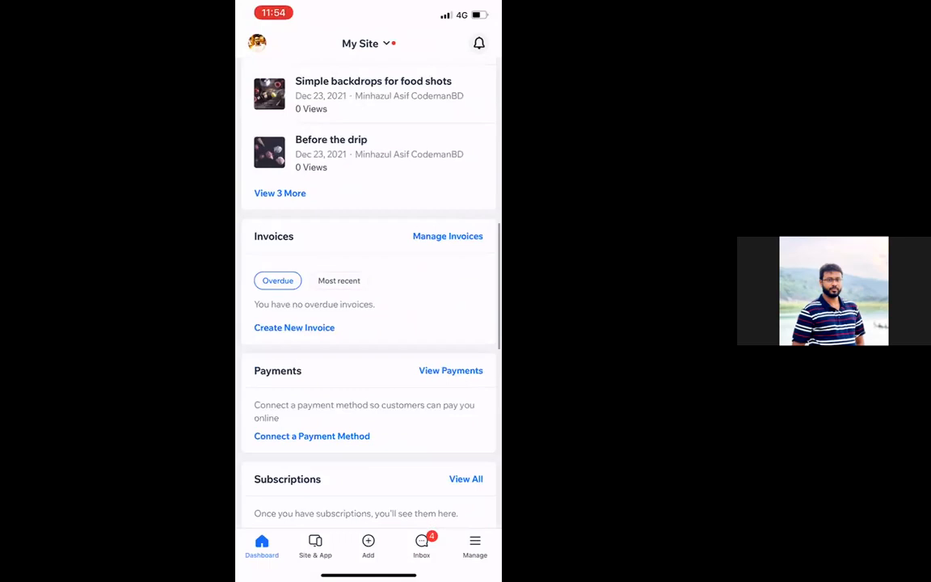
{"action": "scroll", "coordinate": [368, 307], "scroll_direction": "down", "scroll_amount": 4}
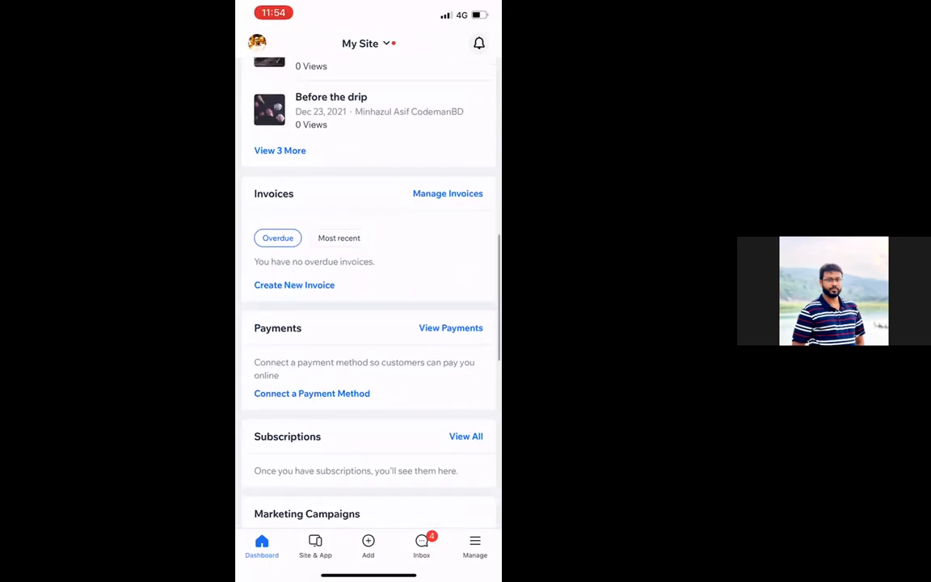
{"action": "scroll", "coordinate": [369, 308], "scroll_direction": "down", "scroll_amount": 5}
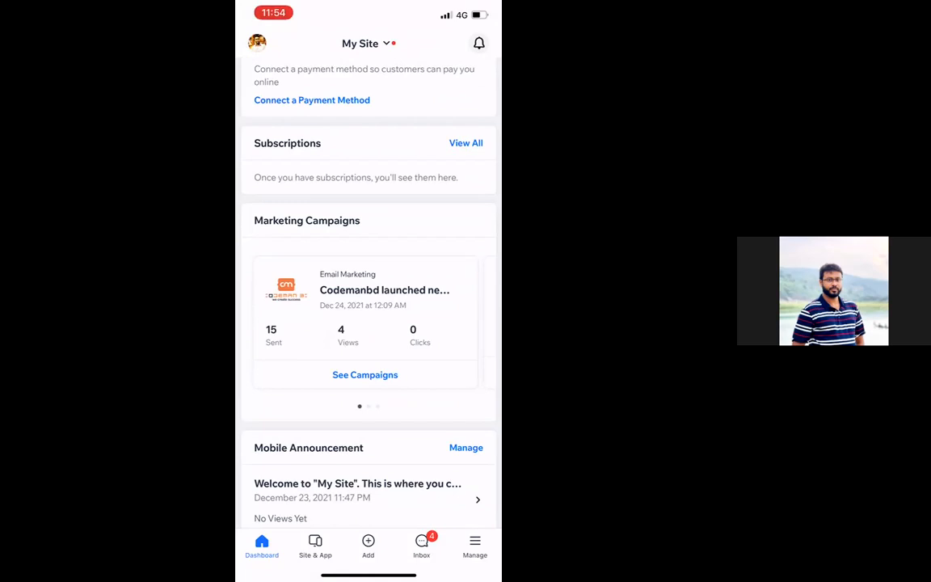
View the Codemanbd email campaign's statistics and the recipients it was delivered to
{"action": "left_click", "coordinate": [365, 375]}
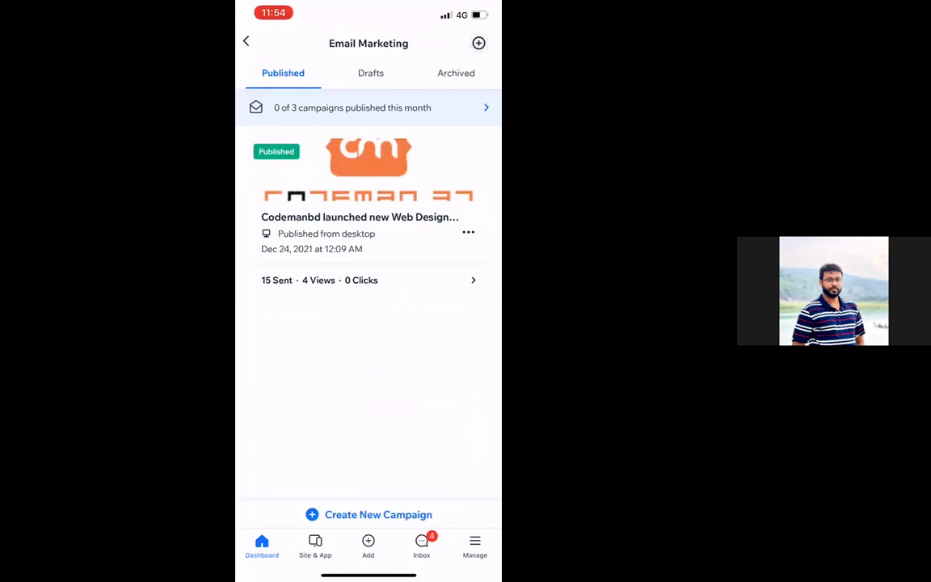
{"action": "left_click", "coordinate": [367, 279]}
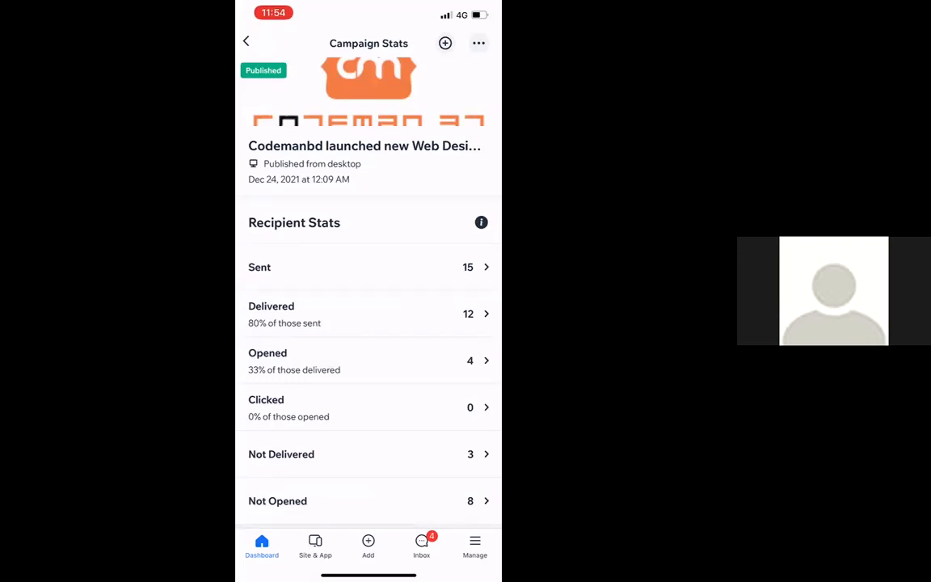
{"action": "left_click", "coordinate": [367, 313]}
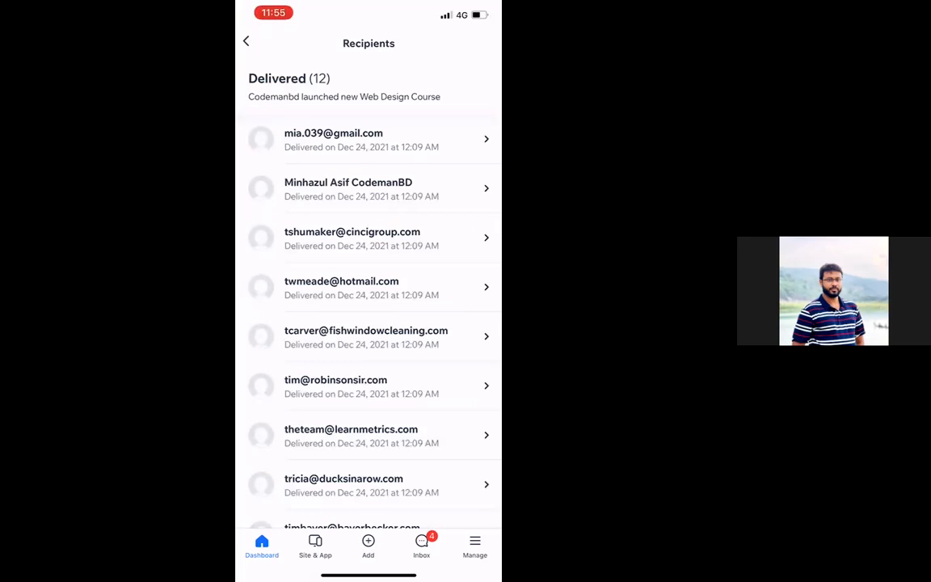
{"action": "scroll", "coordinate": [369, 324], "scroll_direction": "down", "scroll_amount": 3}
{"action": "scroll", "coordinate": [369, 323], "scroll_direction": "up", "scroll_amount": 3}
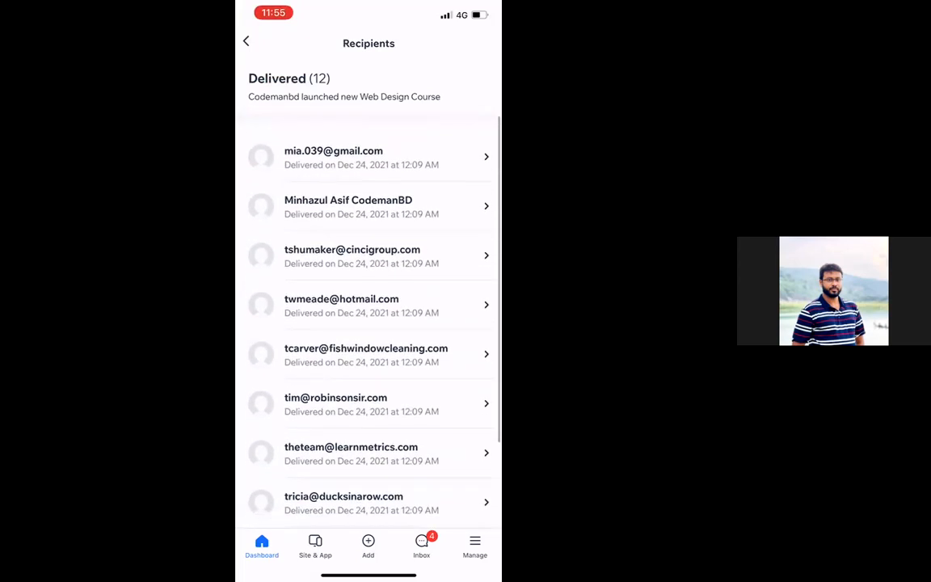
Back out of email campaigns to the dashboard's Mobile Announcement and Tasks & Reminders
{"action": "left_click", "coordinate": [246, 41]}
{"action": "left_click", "coordinate": [247, 41]}
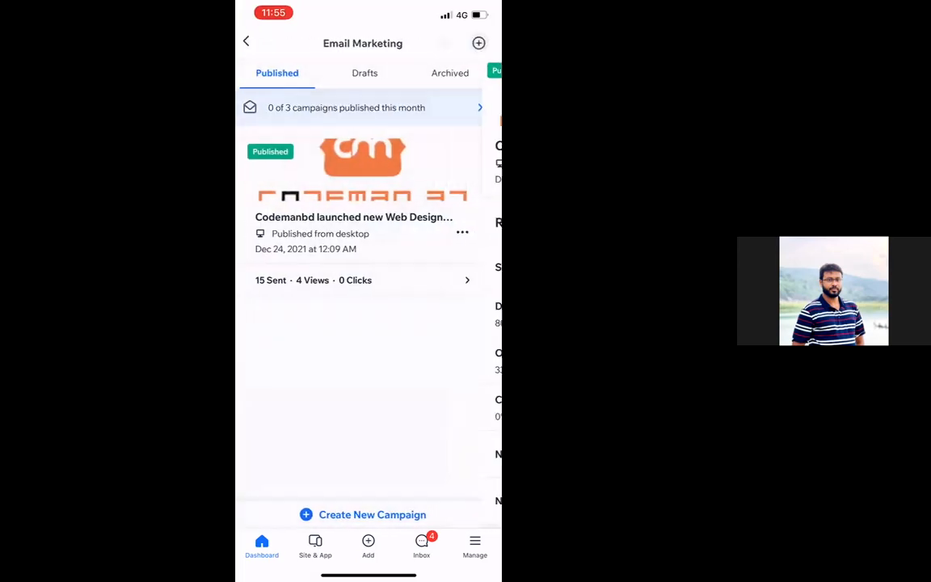
{"action": "left_click", "coordinate": [246, 42]}
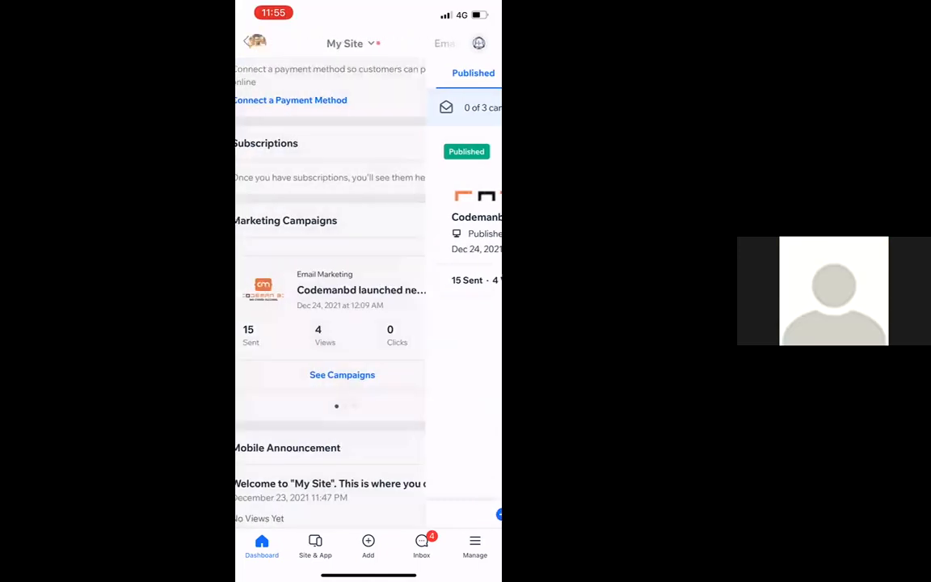
{"action": "scroll", "coordinate": [369, 324], "scroll_direction": "down", "scroll_amount": 5}
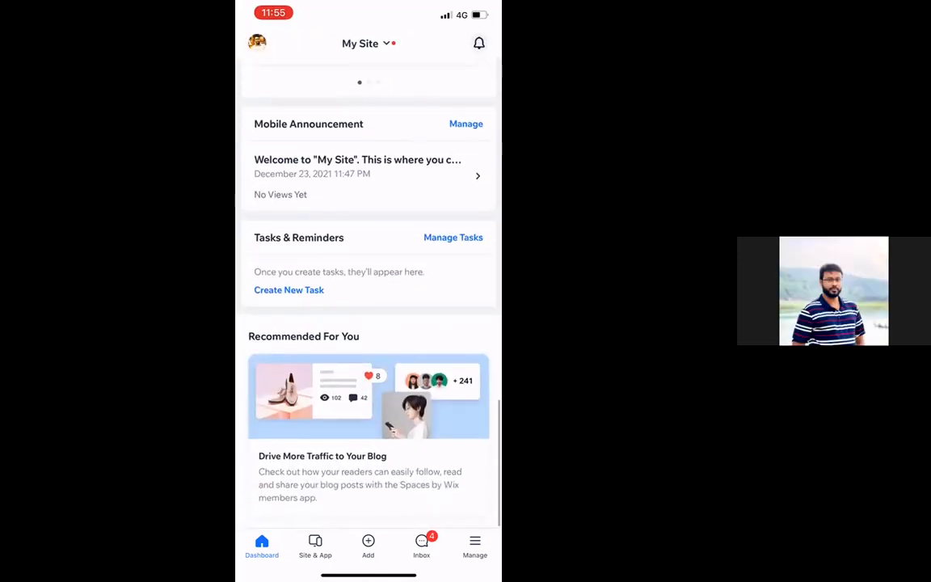
In the Inbox, open the second contact's conversation and start a reply before returning
{"action": "left_click", "coordinate": [422, 545]}
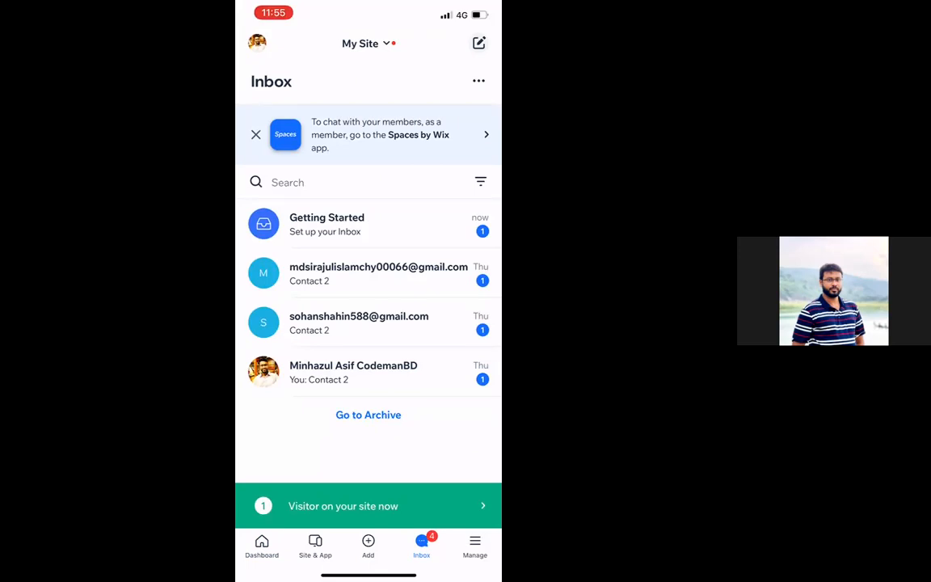
{"action": "left_click", "coordinate": [368, 323]}
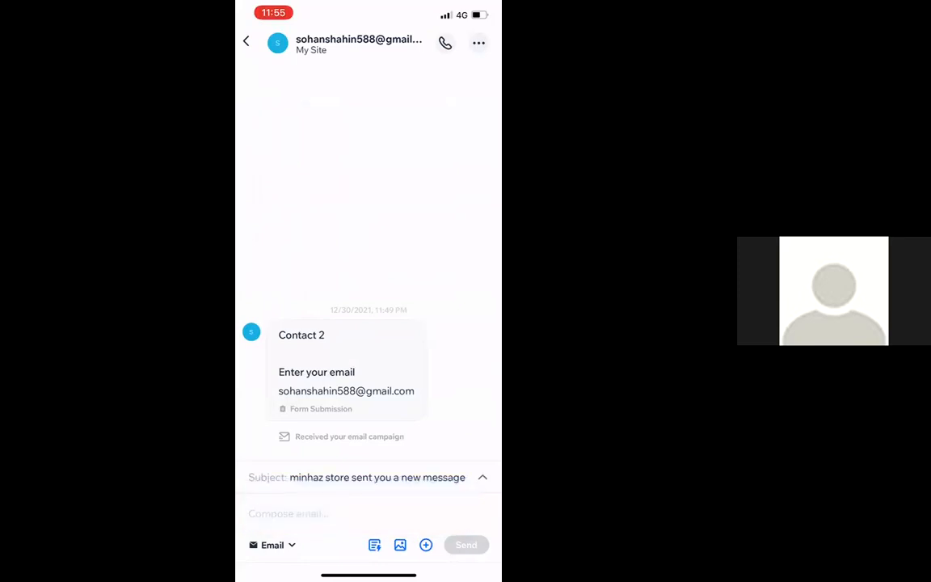
{"action": "left_click", "coordinate": [289, 514]}
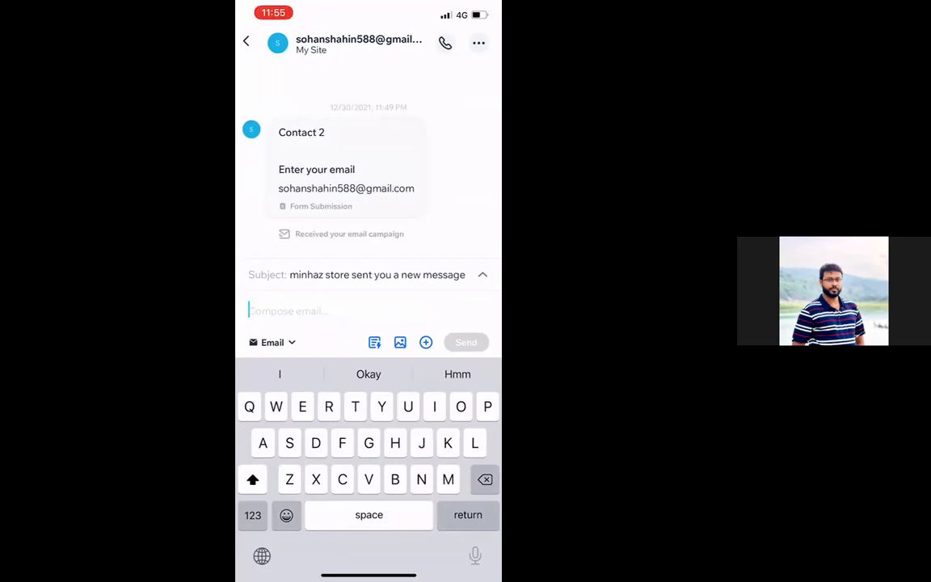
{"action": "left_click", "coordinate": [246, 42]}
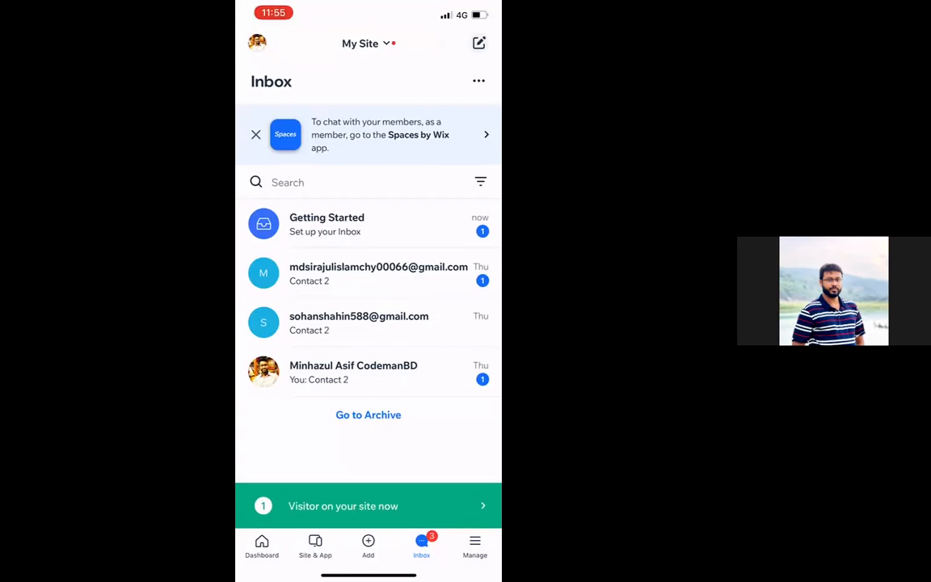
Open the last inbox conversation, then view the Site & App page with its Members App
{"action": "left_click", "coordinate": [353, 372]}
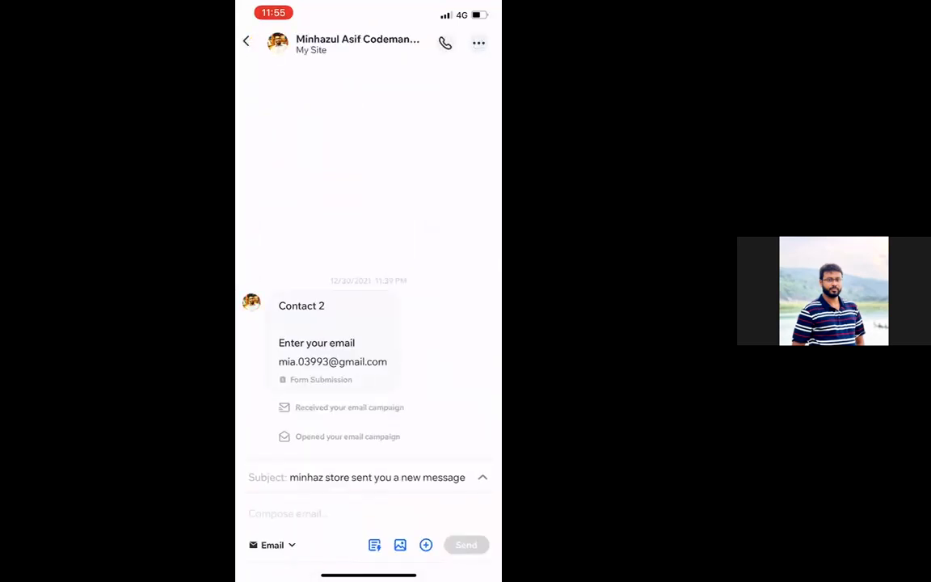
{"action": "left_click", "coordinate": [247, 41]}
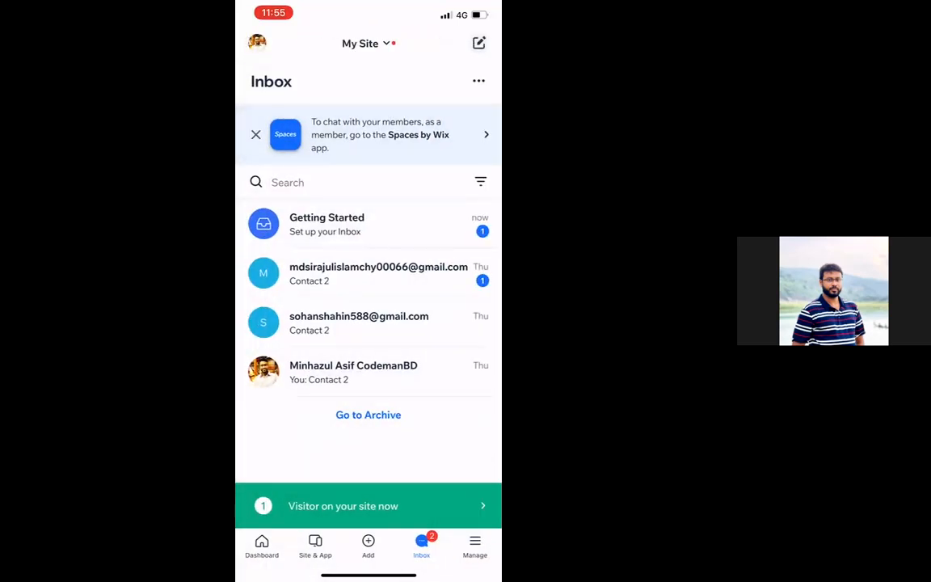
{"action": "left_click", "coordinate": [315, 545]}
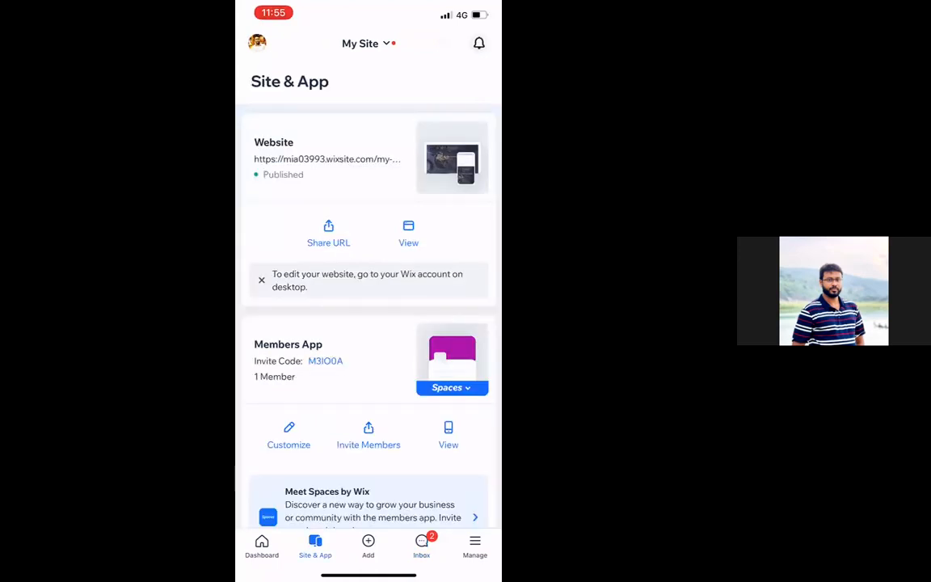
Open the Manage list showing Subscriptions, Blog, Gallery, Photo Albums, Point Of Sale and Manage Invoices
{"action": "scroll", "coordinate": [369, 307], "scroll_direction": "down", "scroll_amount": 5}
{"action": "scroll", "coordinate": [368, 307], "scroll_direction": "up", "scroll_amount": 6}
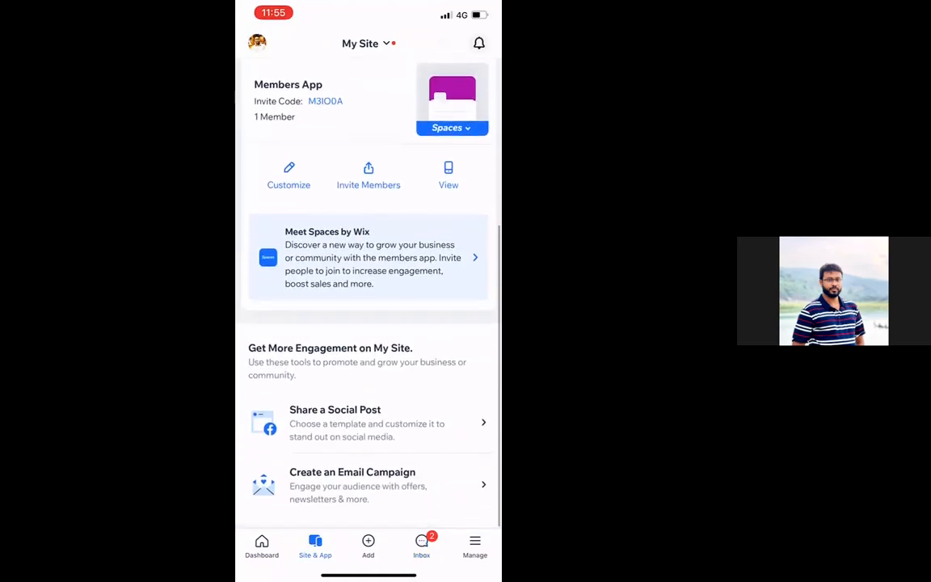
{"action": "left_click", "coordinate": [475, 546]}
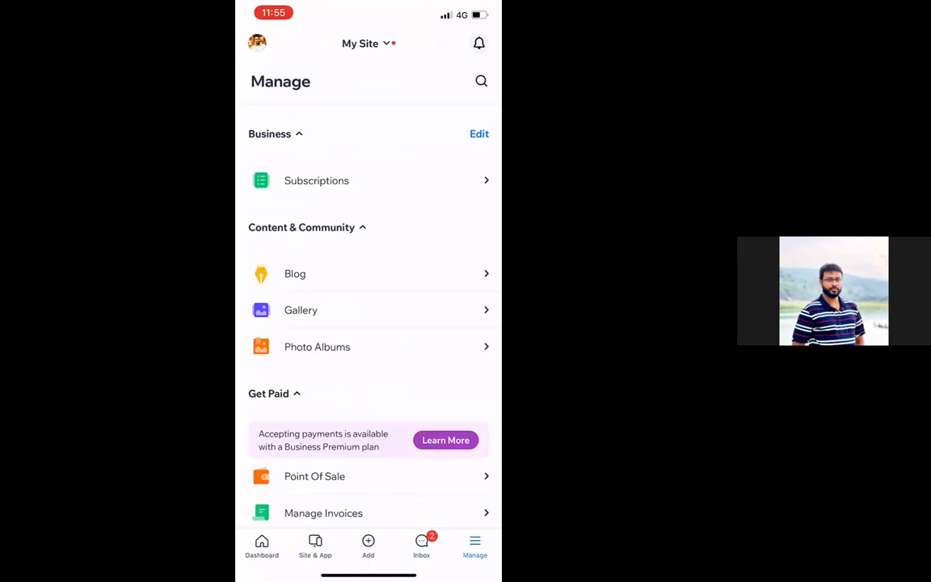
Check the Subscriptions page, then open Blog and review its published posts
{"action": "left_click", "coordinate": [316, 180]}
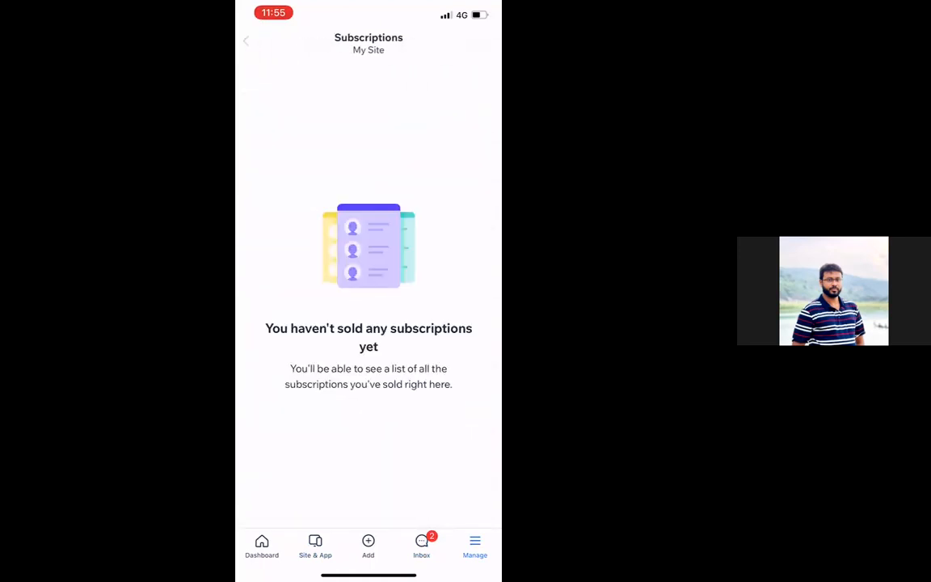
{"action": "left_click", "coordinate": [245, 41]}
{"action": "left_click", "coordinate": [294, 273]}
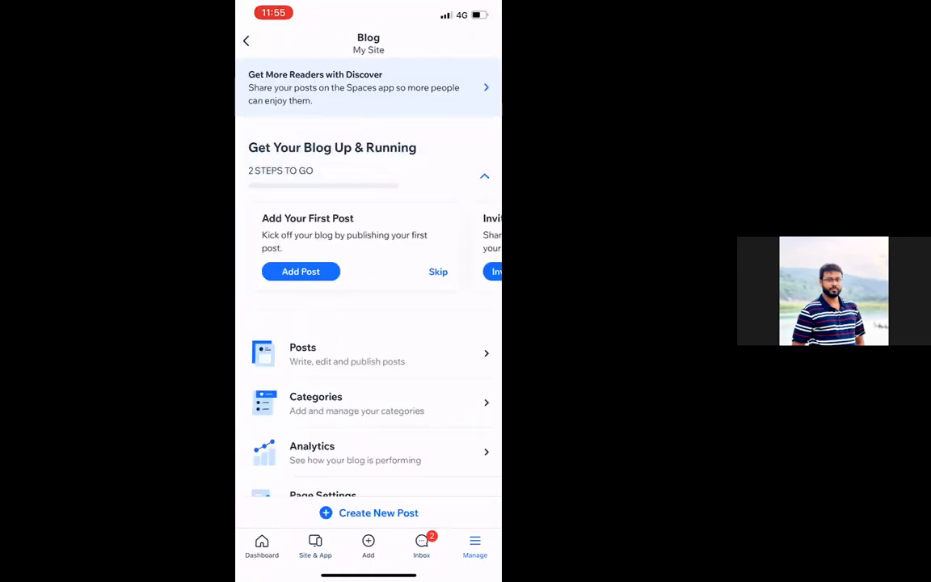
{"action": "left_click", "coordinate": [364, 354]}
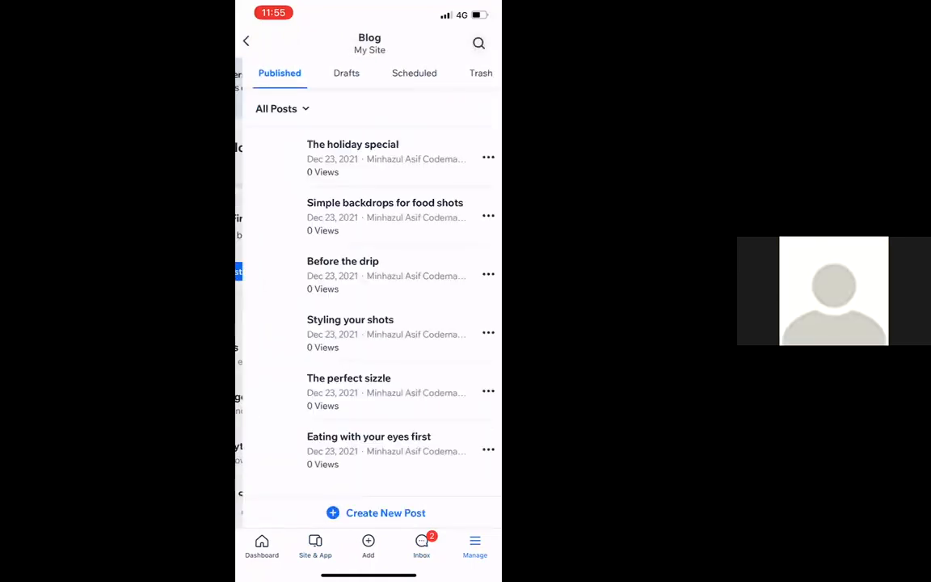
{"action": "scroll", "coordinate": [369, 291], "scroll_direction": "up", "scroll_amount": 2}
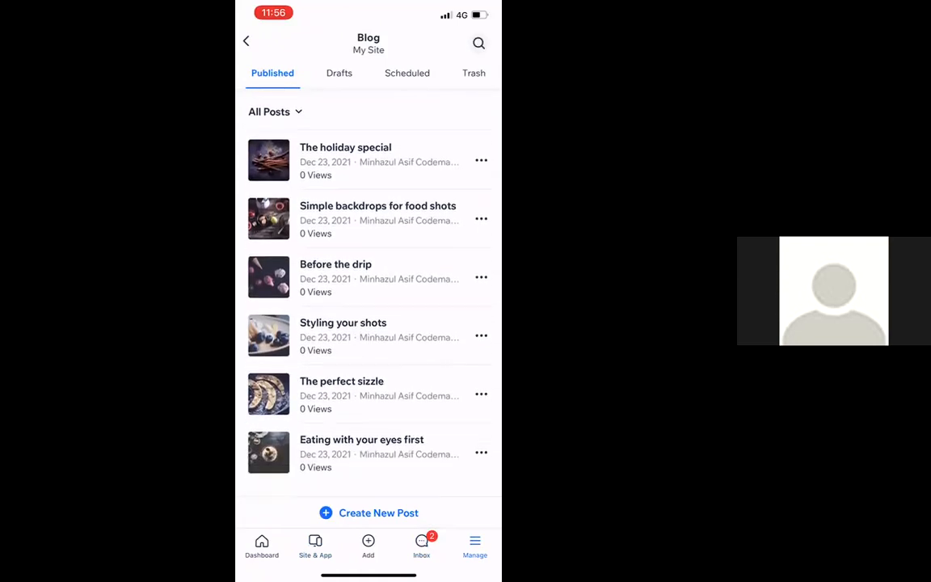
{"action": "left_click", "coordinate": [246, 41]}
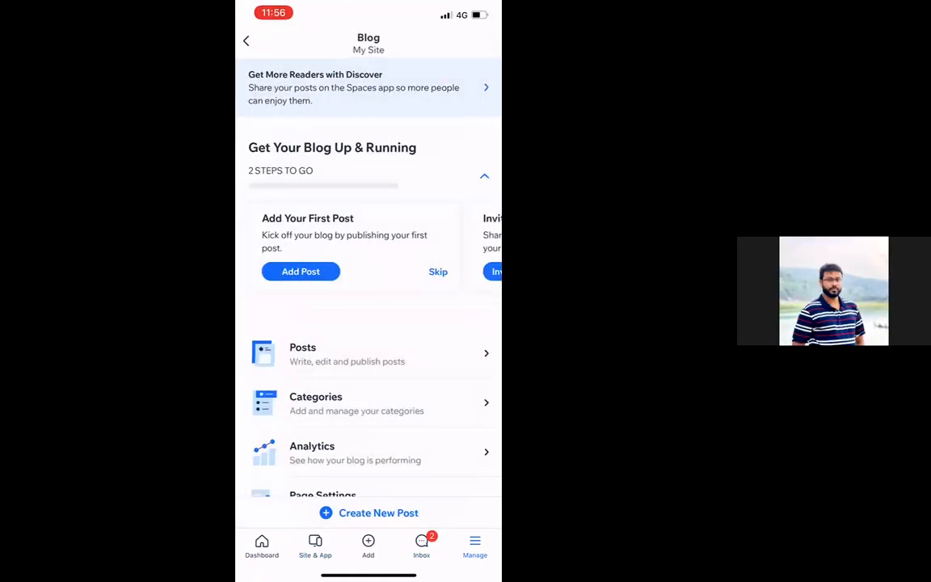
Review the blog categories and analytics showing 0 views, shares, likes and comments
{"action": "scroll", "coordinate": [369, 291], "scroll_direction": "down", "scroll_amount": 2}
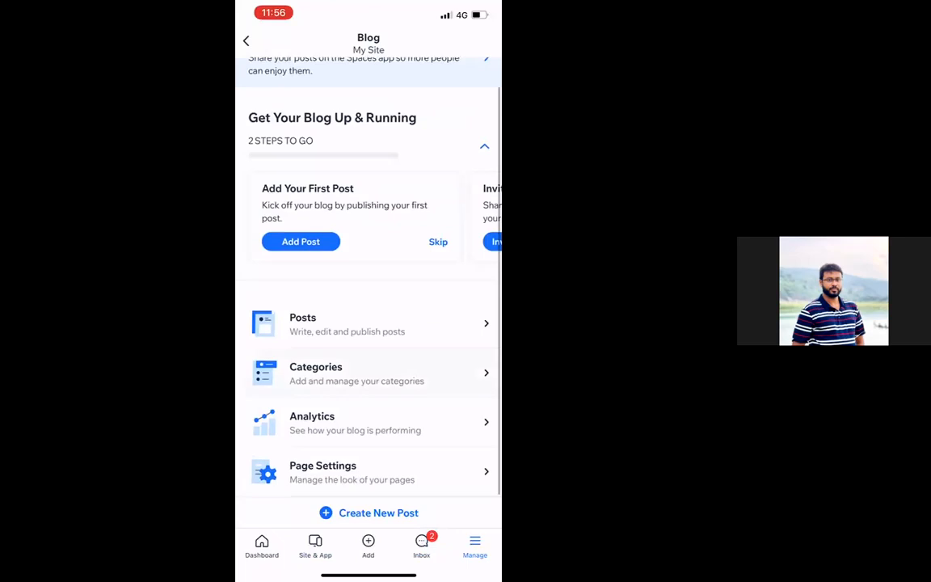
{"action": "left_click", "coordinate": [357, 372]}
{"action": "left_click", "coordinate": [246, 40]}
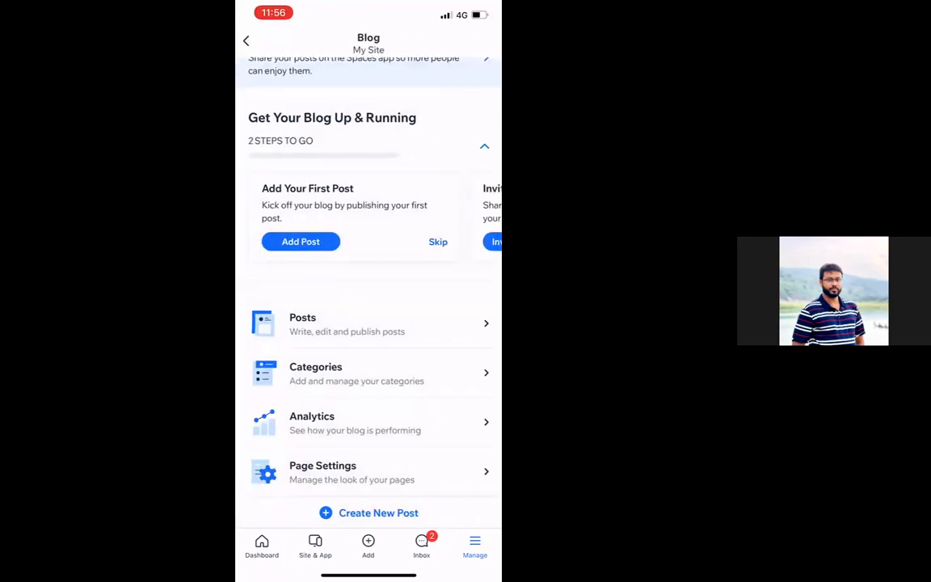
{"action": "left_click", "coordinate": [306, 419]}
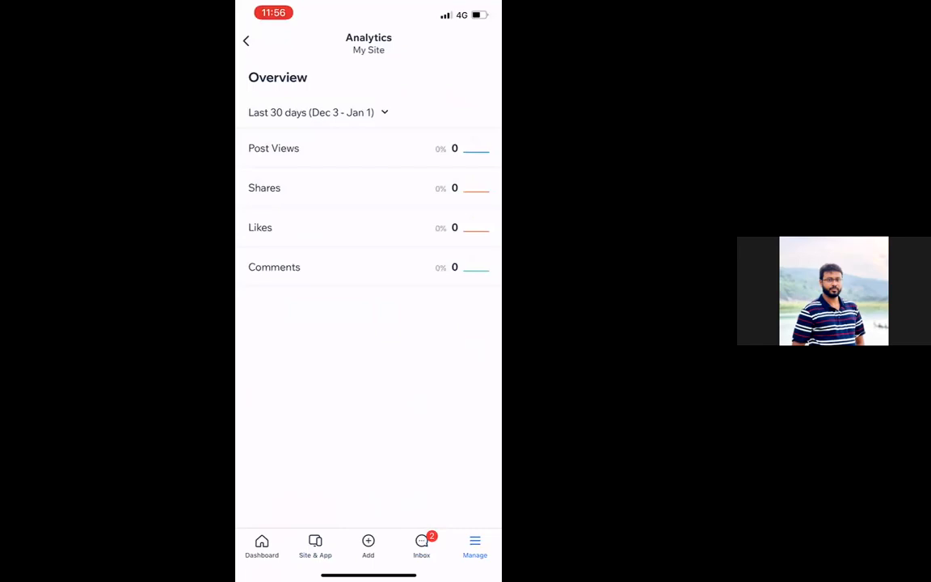
{"action": "left_click", "coordinate": [246, 41]}
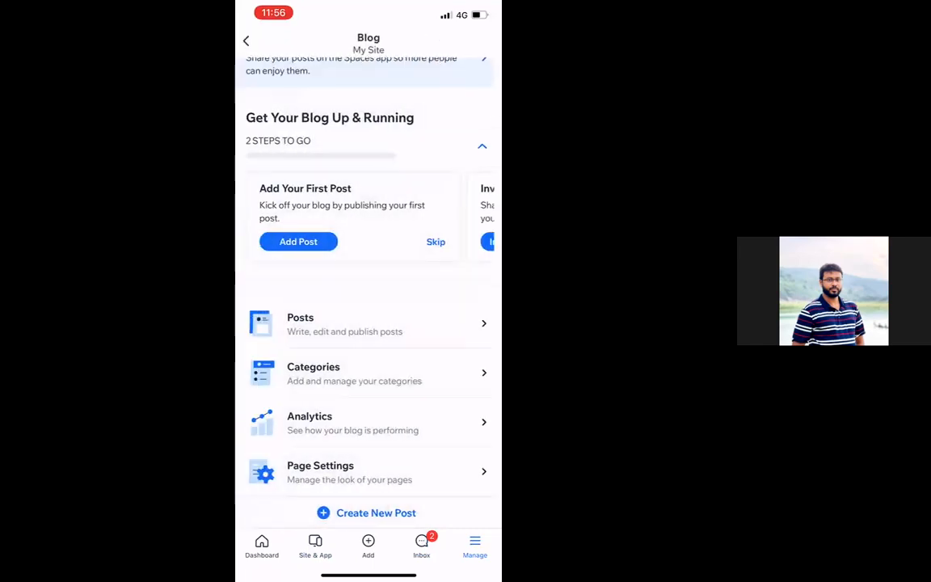
{"action": "scroll", "coordinate": [369, 324], "scroll_direction": "down", "scroll_amount": 1}
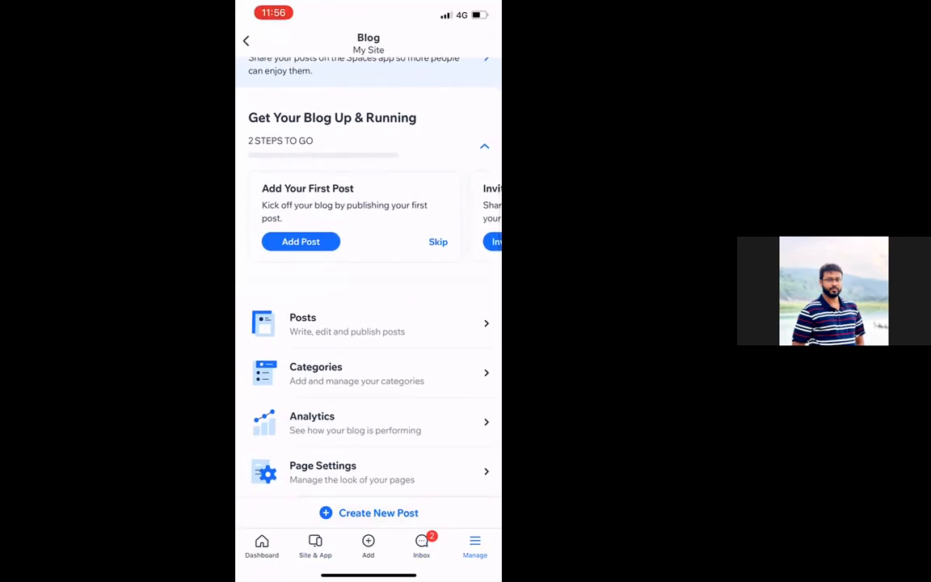
{"action": "left_click", "coordinate": [369, 513]}
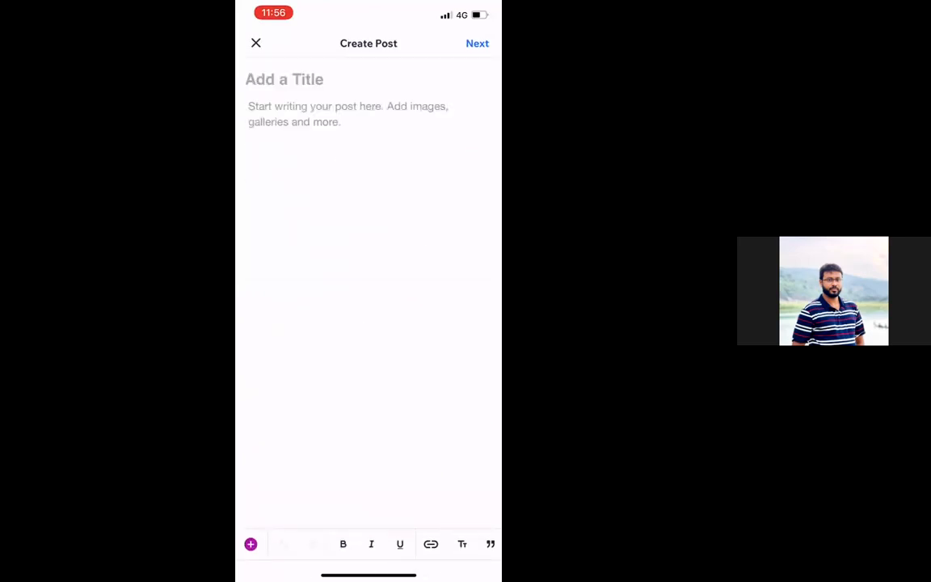
Close the new post editor, dismiss the Quick Actions list, and return to the My Site Dashboard
{"action": "left_click", "coordinate": [256, 42]}
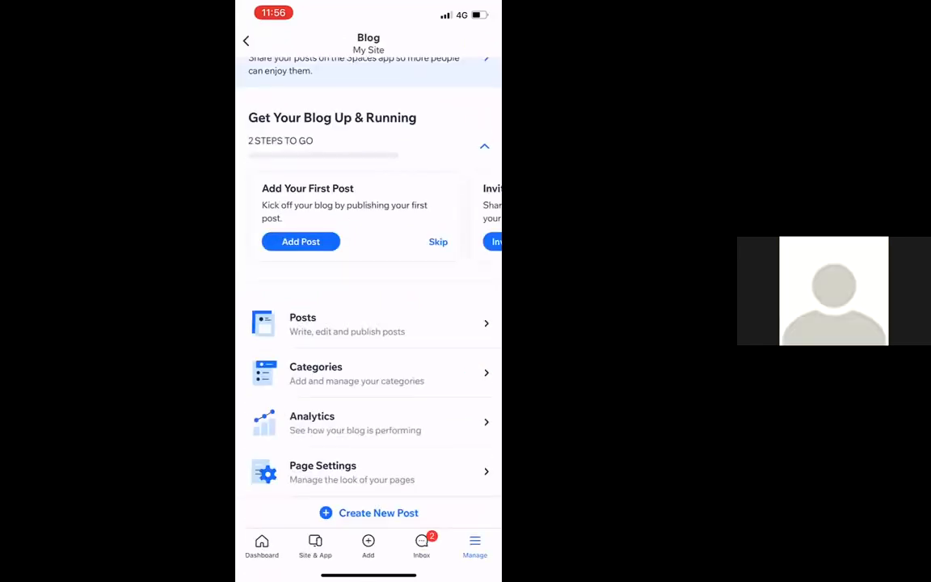
{"action": "left_click", "coordinate": [369, 546]}
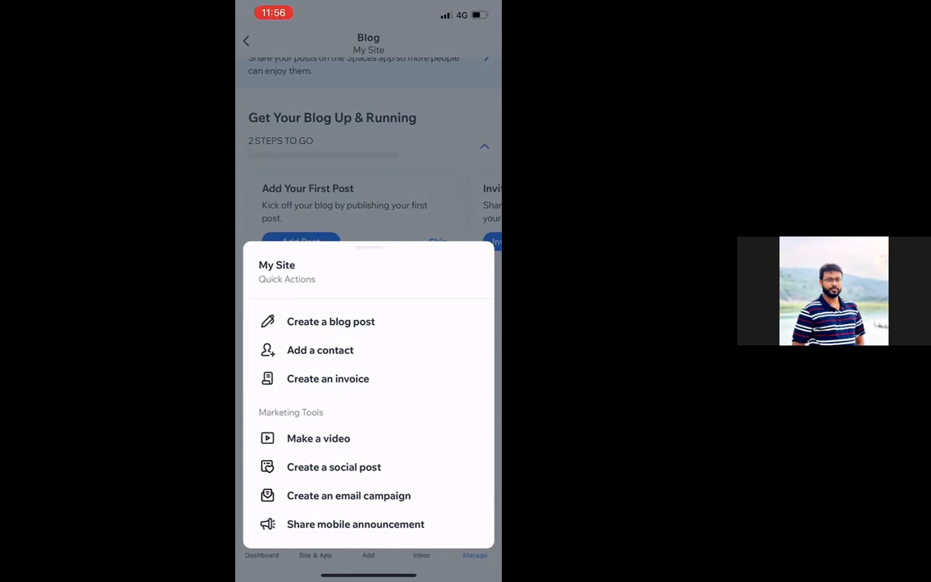
{"action": "left_click_drag", "start_coordinate": [368, 248], "coordinate": [368, 472]}
{"action": "scroll", "coordinate": [369, 291], "scroll_direction": "up", "scroll_amount": 1}
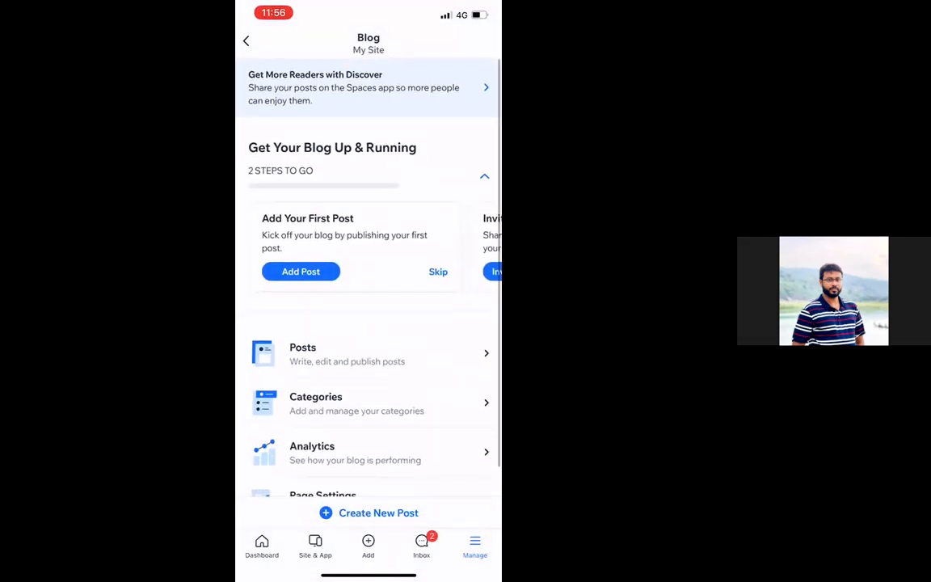
{"action": "left_click", "coordinate": [262, 546]}
{"action": "scroll", "coordinate": [369, 292], "scroll_direction": "up", "scroll_amount": 15}
{"action": "scroll", "coordinate": [368, 291], "scroll_direction": "up", "scroll_amount": 1}
Switch the owner app to the Webbattalion site and browse its inbox
{"action": "left_click", "coordinate": [368, 44]}
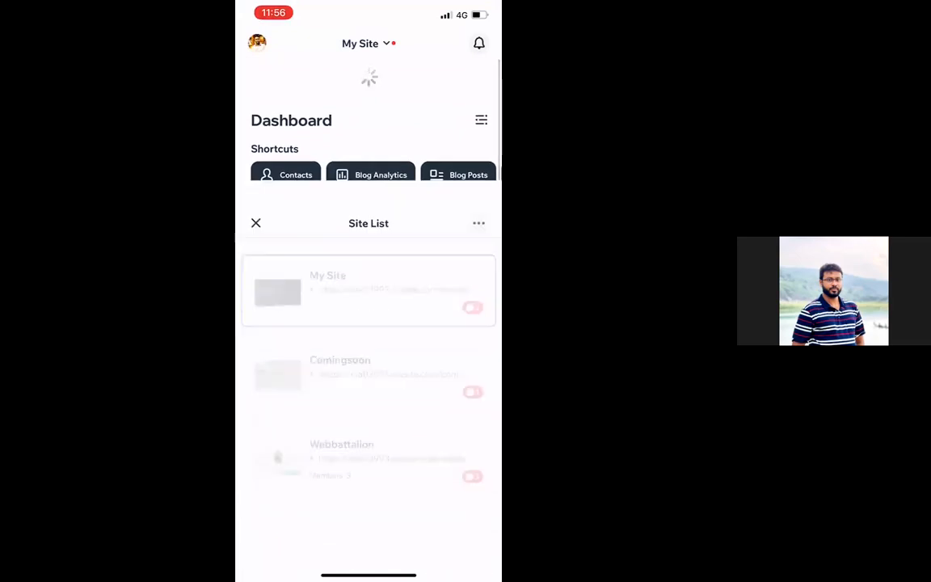
{"action": "left_click", "coordinate": [354, 281]}
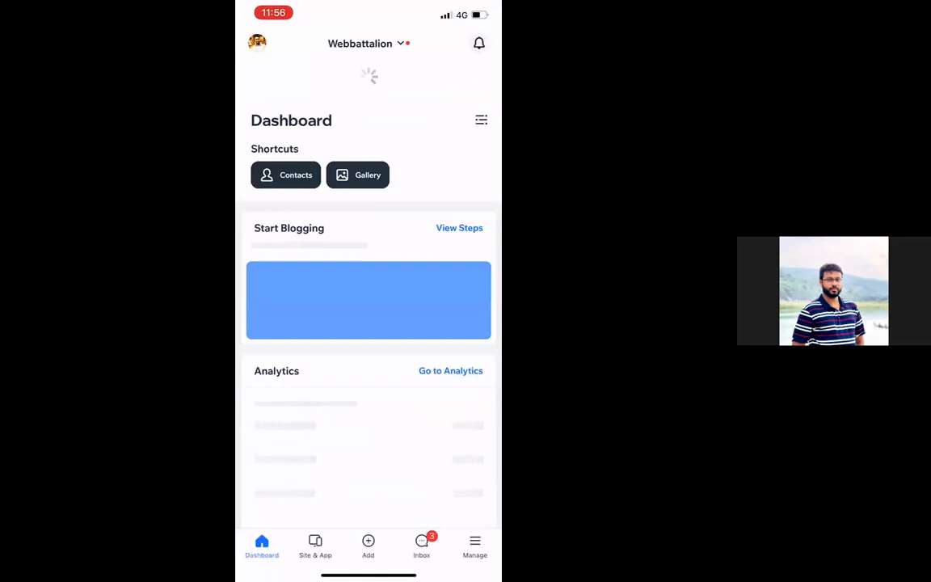
{"action": "left_click", "coordinate": [421, 546]}
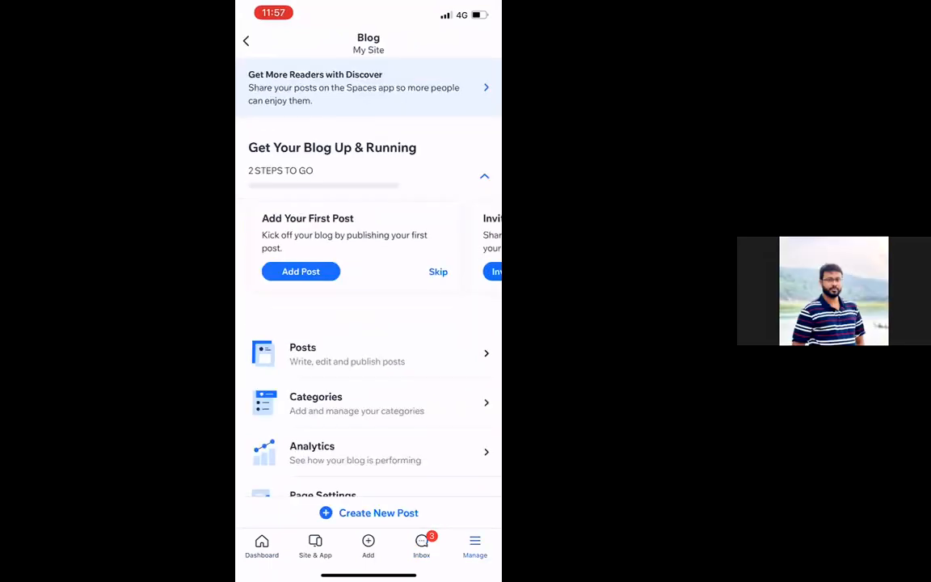
{"action": "scroll", "coordinate": [368, 324], "scroll_direction": "down", "scroll_amount": 3}
{"action": "scroll", "coordinate": [369, 324], "scroll_direction": "up", "scroll_amount": 5}
{"action": "scroll", "coordinate": [369, 324], "scroll_direction": "down", "scroll_amount": 2}
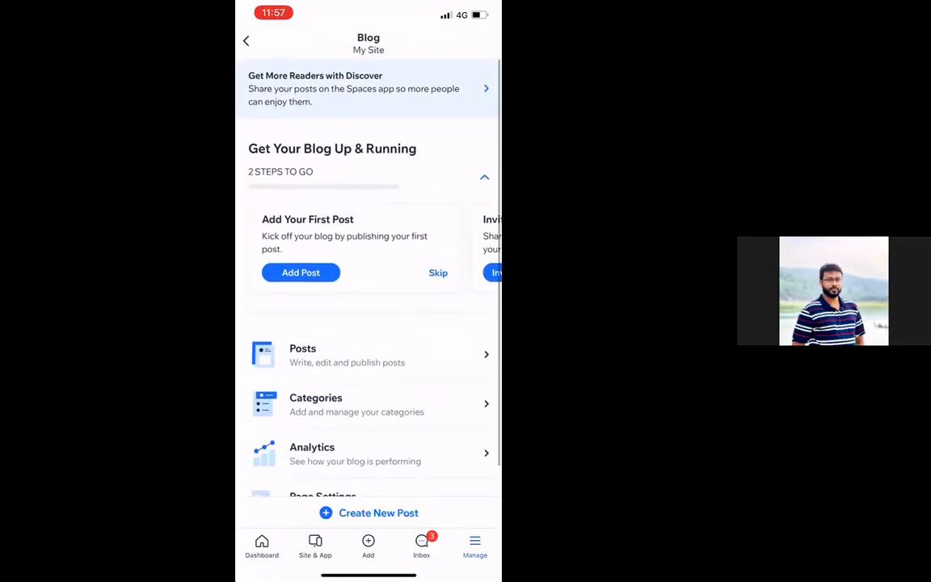
Scroll through the Webbattalion Dashboard with its one remaining Get Started step
{"action": "left_click", "coordinate": [261, 546]}
{"action": "scroll", "coordinate": [369, 324], "scroll_direction": "down", "scroll_amount": 5}
{"action": "scroll", "coordinate": [368, 323], "scroll_direction": "down", "scroll_amount": 5}
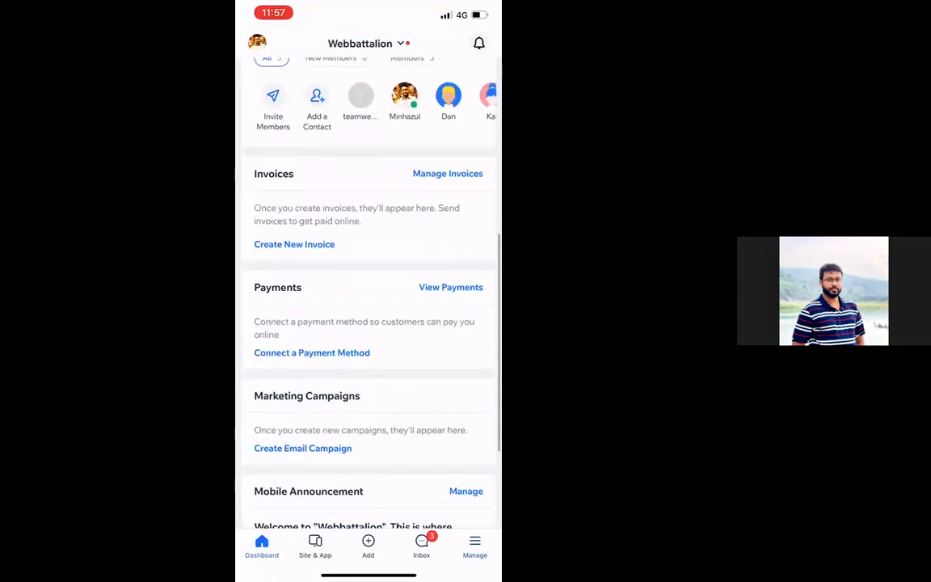
{"action": "scroll", "coordinate": [369, 324], "scroll_direction": "up", "scroll_amount": 2}
{"action": "scroll", "coordinate": [369, 323], "scroll_direction": "up", "scroll_amount": 10}
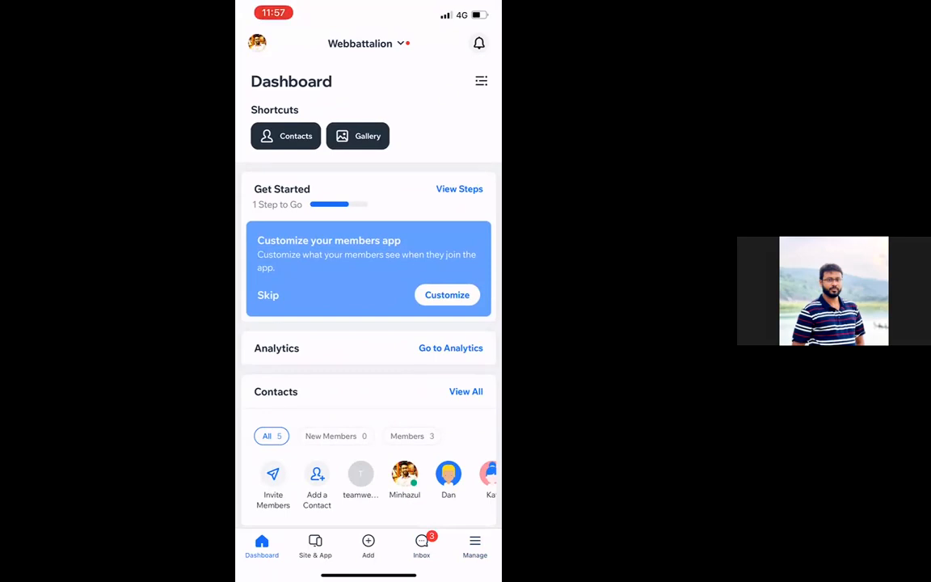
Log out of the Wix Owner app from the account profile
{"action": "left_click", "coordinate": [257, 43]}
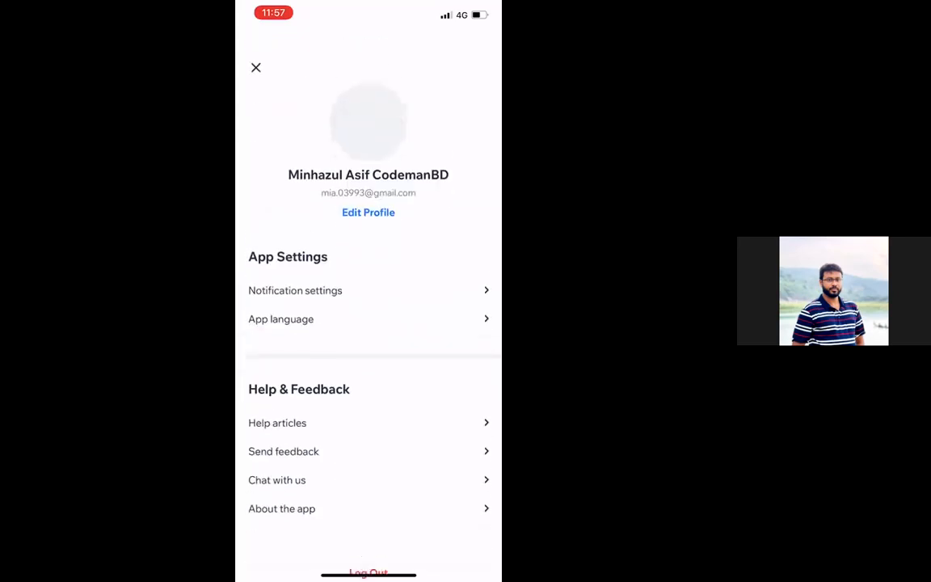
{"action": "left_click", "coordinate": [368, 548]}
{"action": "left_click", "coordinate": [415, 315]}
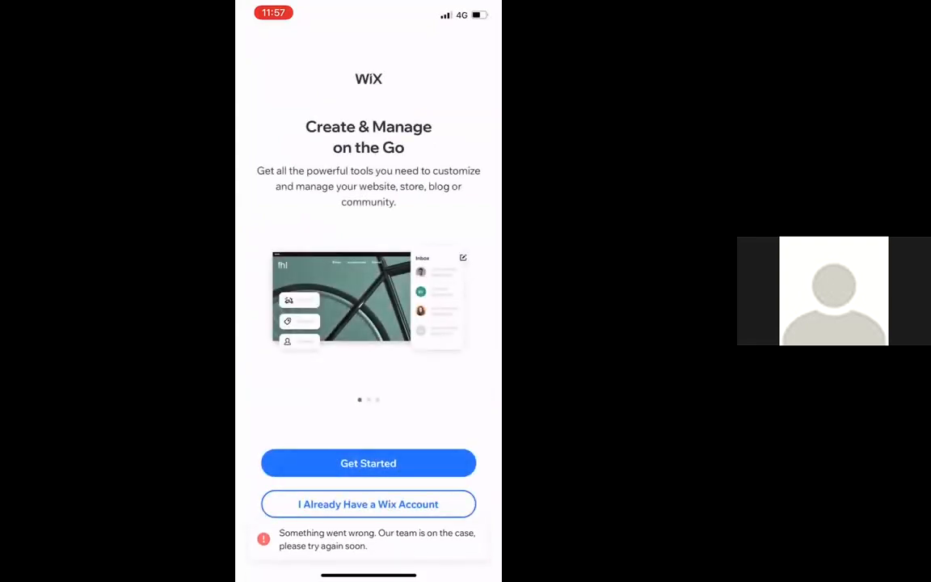
Start a Google sign-in for the existing Wix account, pick an account, then cancel it
{"action": "left_click", "coordinate": [368, 503]}
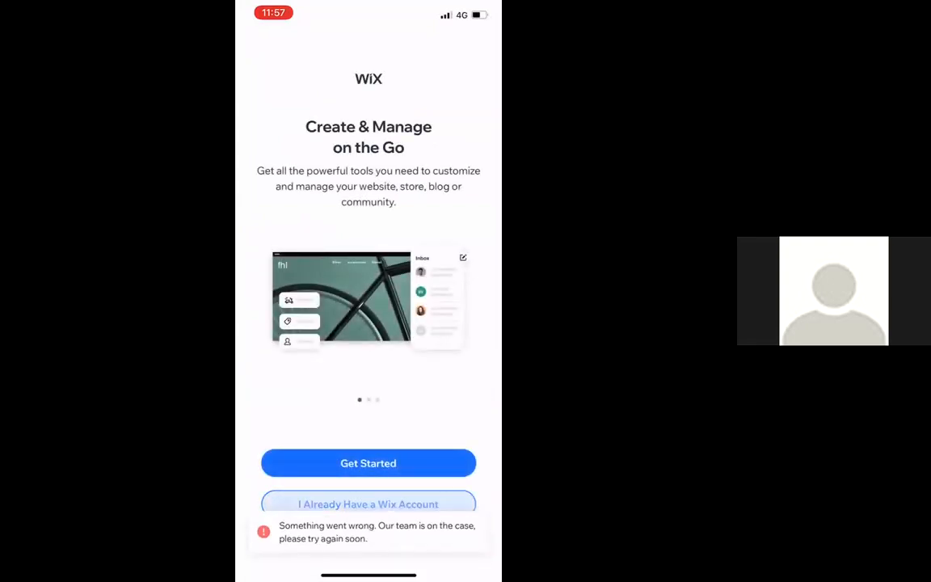
{"action": "left_click", "coordinate": [369, 250]}
{"action": "left_click", "coordinate": [412, 334]}
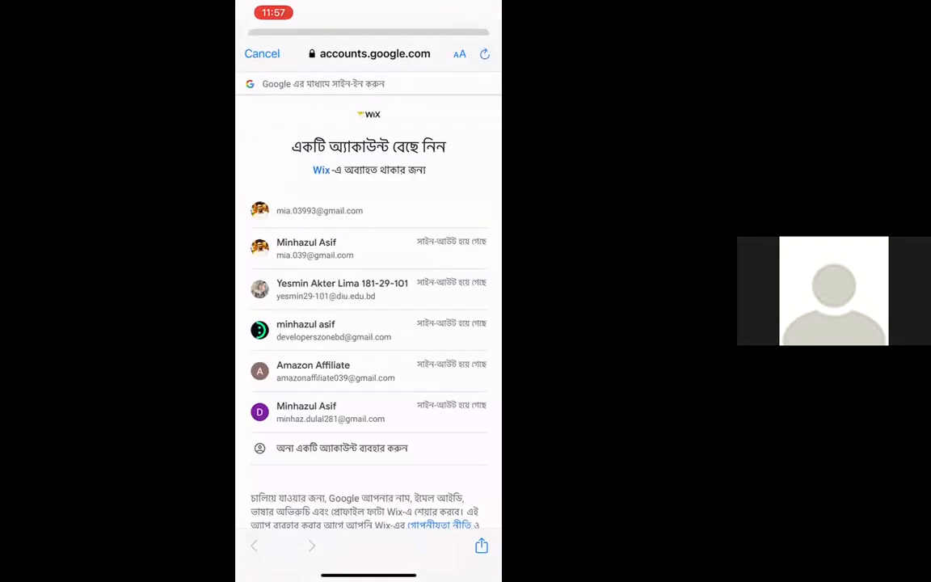
{"action": "left_click", "coordinate": [315, 248]}
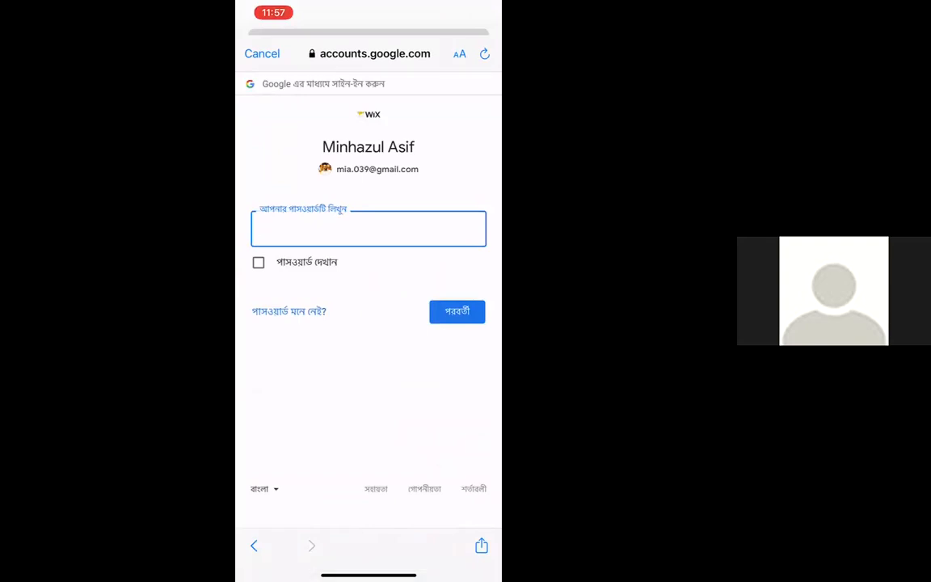
{"action": "left_click", "coordinate": [262, 53]}
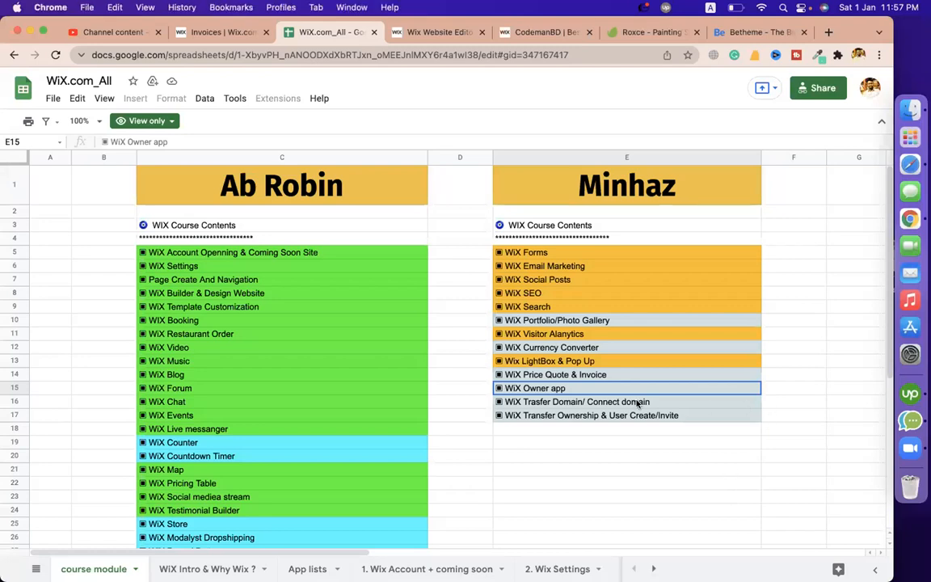
Review the WiX topics in column E: domain transfer (E16), ownership transfer (E17) and the empty cells below
{"action": "left_click", "coordinate": [557, 404]}
{"action": "left_click", "coordinate": [578, 413]}
{"action": "left_click", "coordinate": [655, 459]}
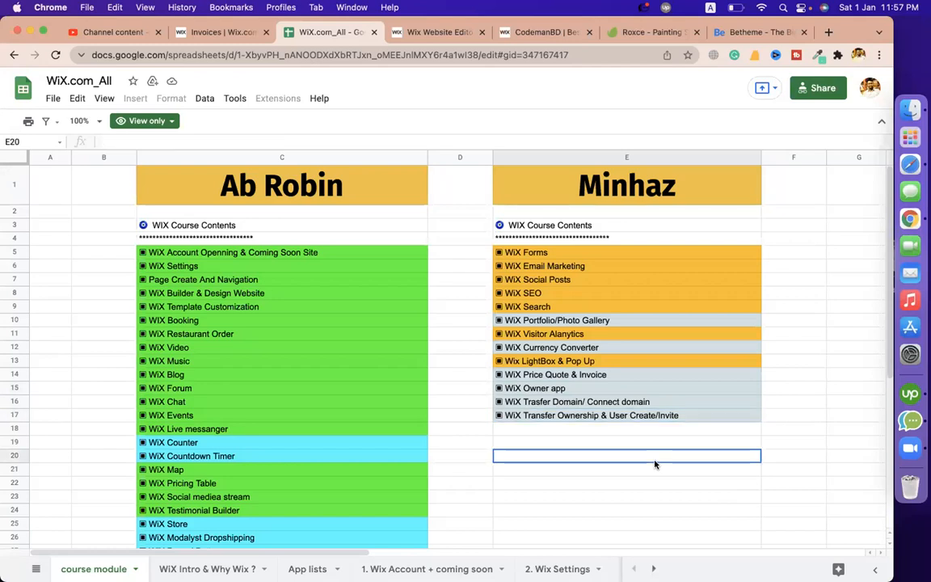
{"action": "left_click", "coordinate": [617, 417]}
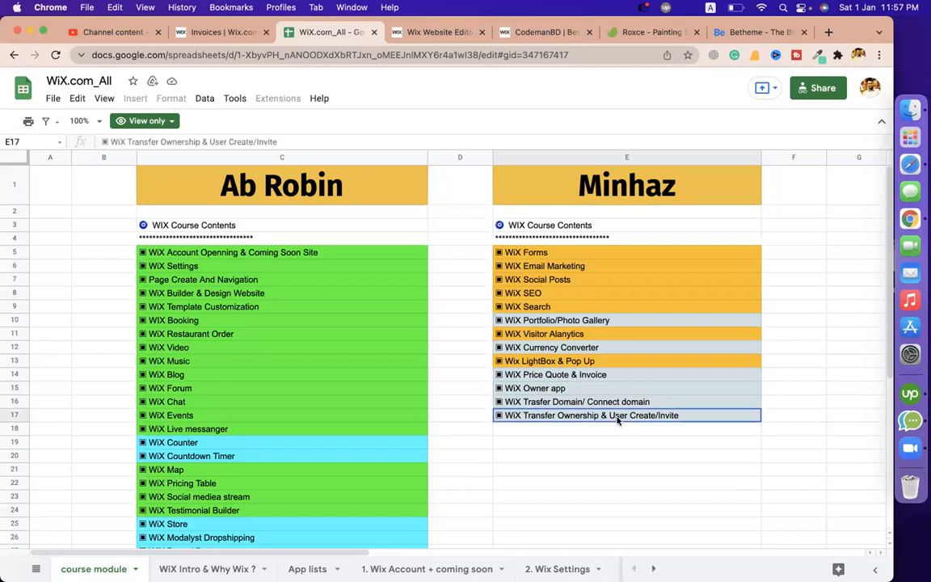
{"action": "left_click", "coordinate": [605, 405]}
{"action": "left_click", "coordinate": [580, 413]}
{"action": "left_click", "coordinate": [590, 403]}
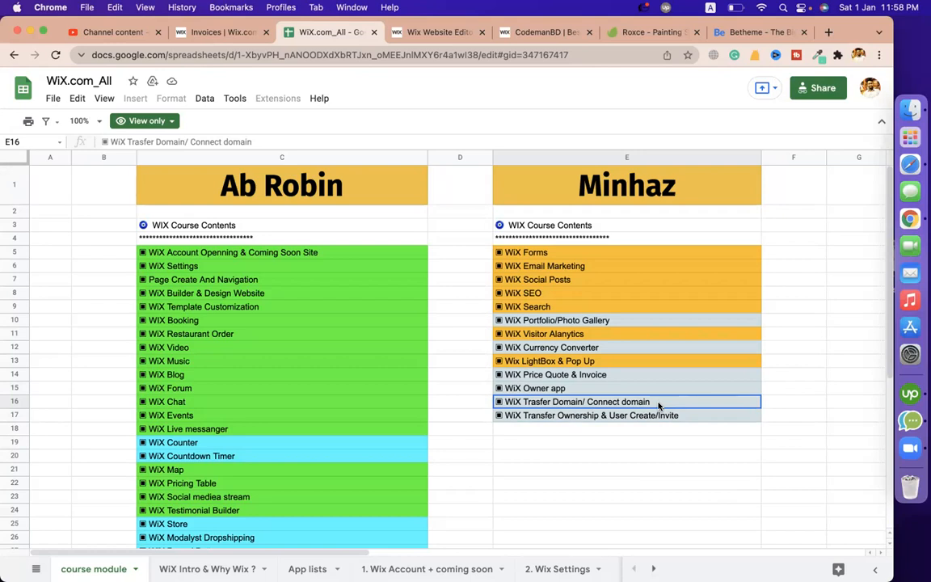
{"action": "left_click", "coordinate": [764, 455]}
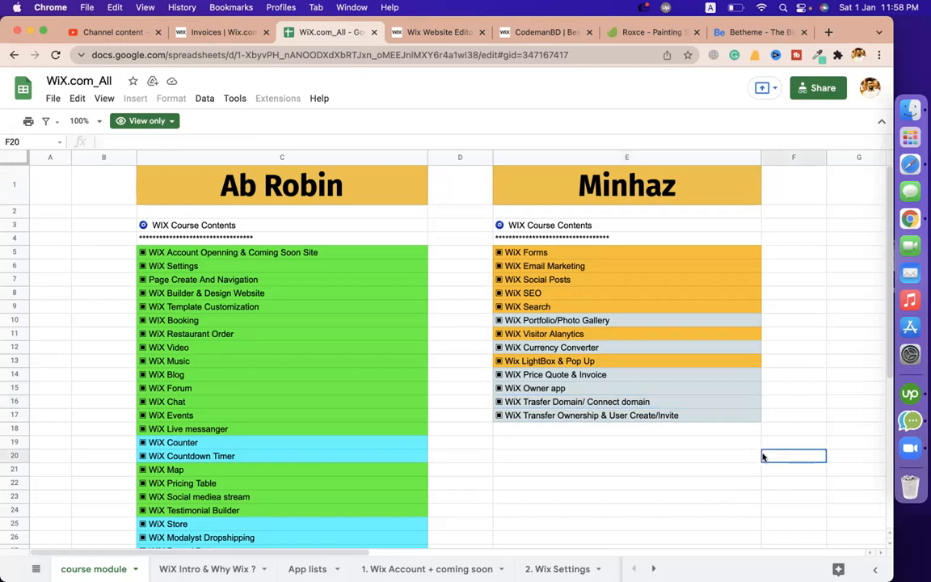
{"action": "left_click_drag", "start_coordinate": [695, 469], "coordinate": [699, 478]}
Load Google Classroom in the CodemanBD tab by typing 'class' into the address bar
{"action": "left_click", "coordinate": [536, 453]}
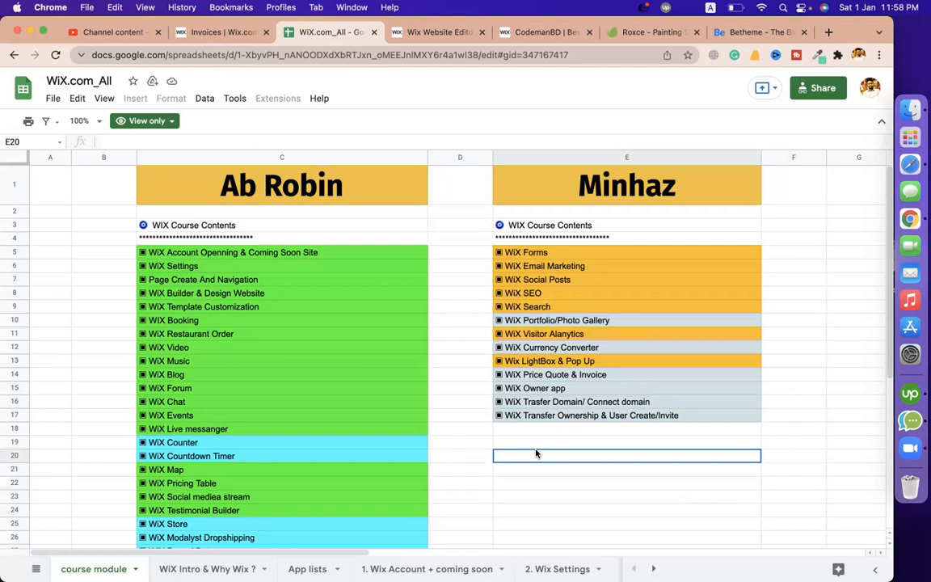
{"action": "left_click", "coordinate": [649, 465]}
{"action": "left_click", "coordinate": [556, 34]}
{"action": "left_click", "coordinate": [418, 52]}
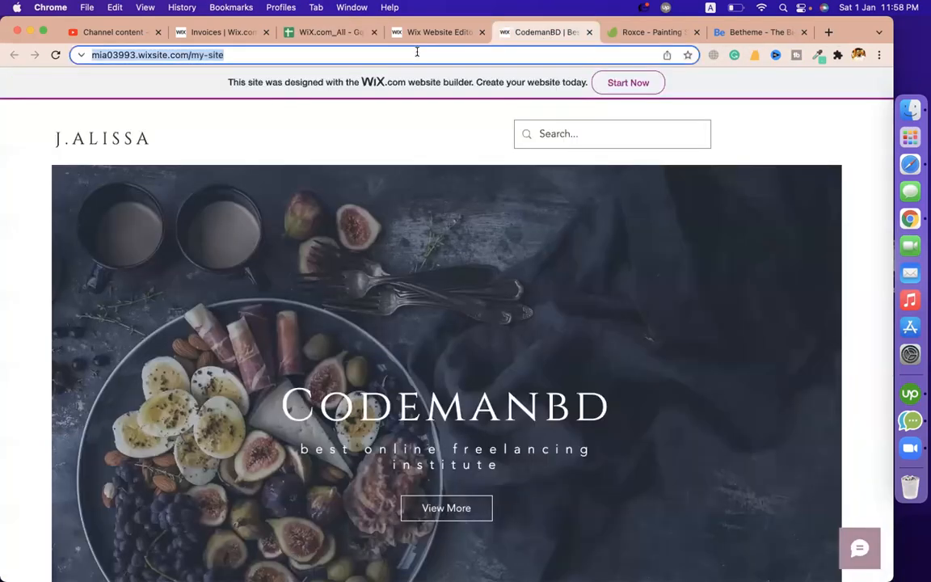
{"action": "type", "text": "class"}
{"action": "key", "text": "Return"}
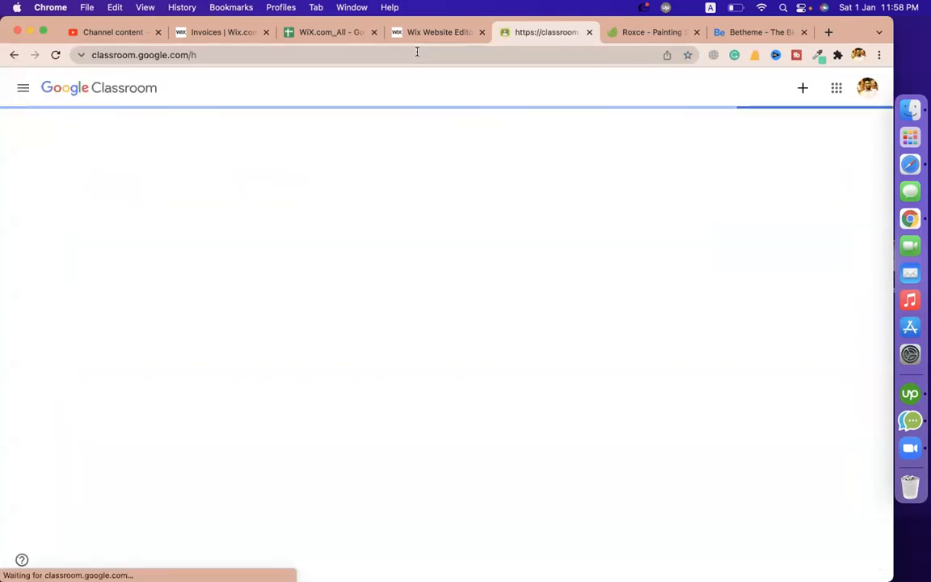
Open the Classroom menu, then switch to a different Chrome profile
{"action": "left_click", "coordinate": [17, 93]}
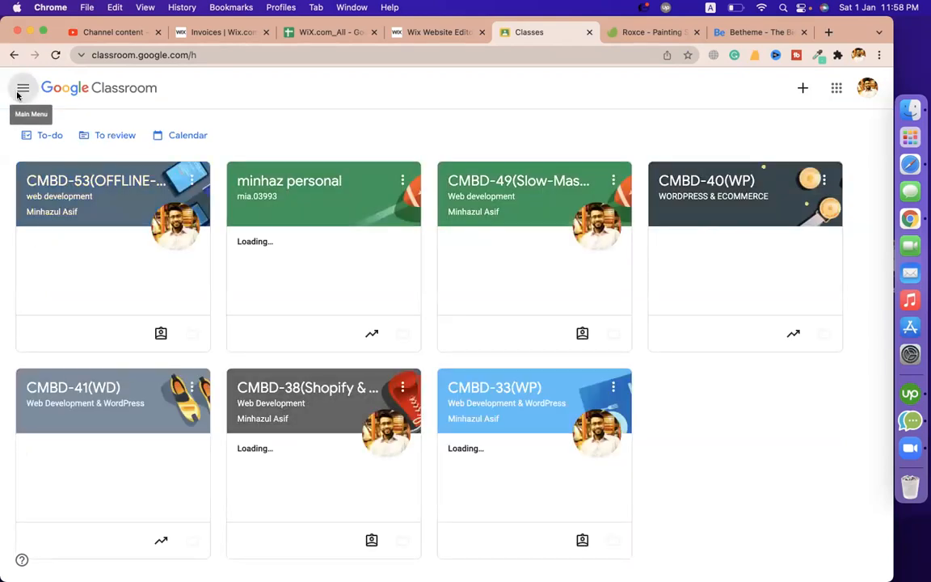
{"action": "left_click", "coordinate": [859, 54]}
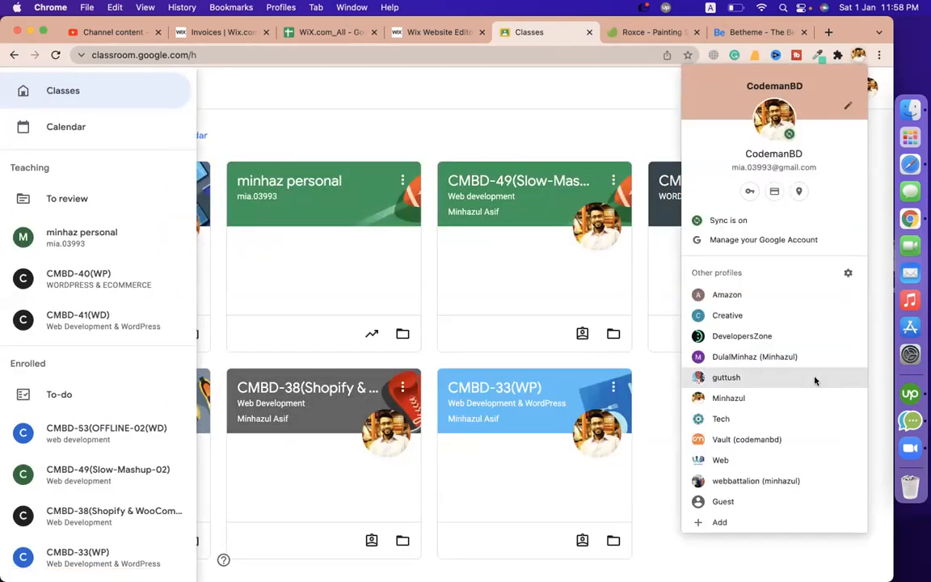
{"action": "left_click", "coordinate": [764, 394]}
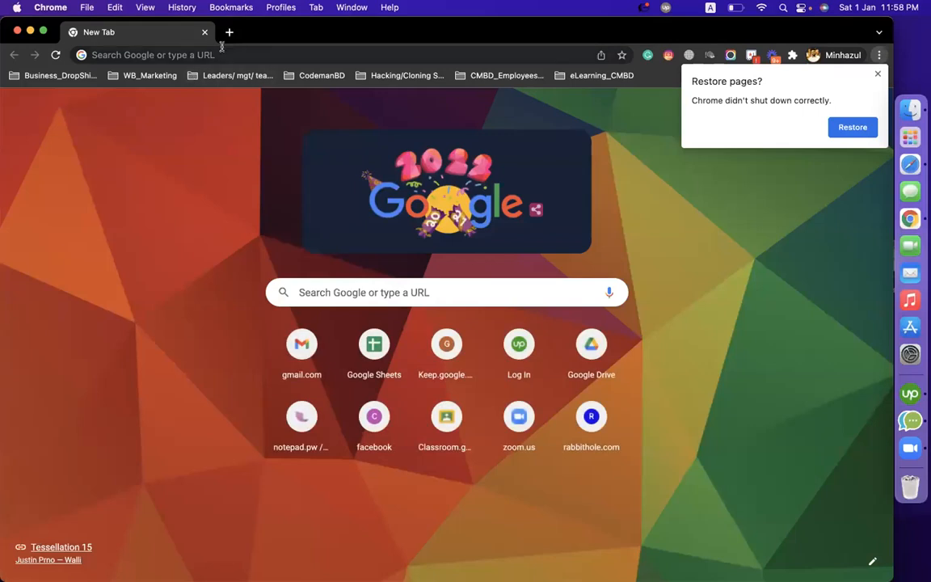
Load Google Classroom in the new profile's window and dismiss the restore-pages prompt
{"action": "left_click", "coordinate": [221, 50]}
{"action": "type", "text": "cla"}
{"action": "key", "text": "Return"}
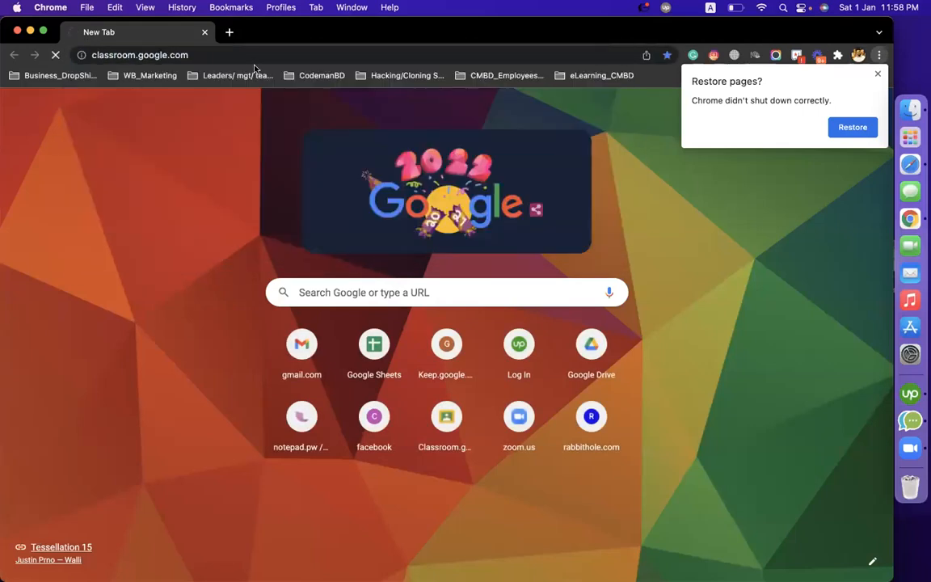
{"action": "left_click", "coordinate": [878, 74]}
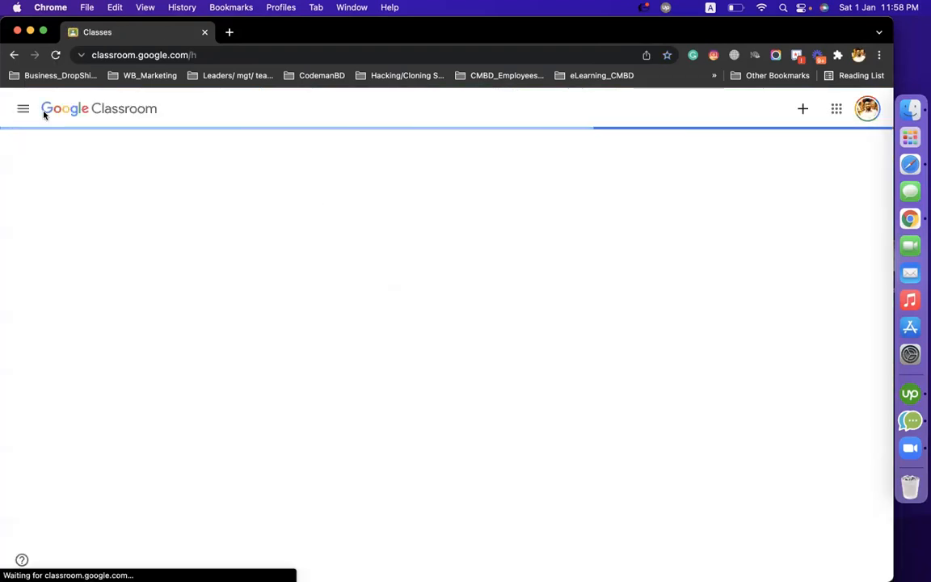
Go to class CMBD-109's Classwork page and start adding a new topic
{"action": "left_click", "coordinate": [23, 112]}
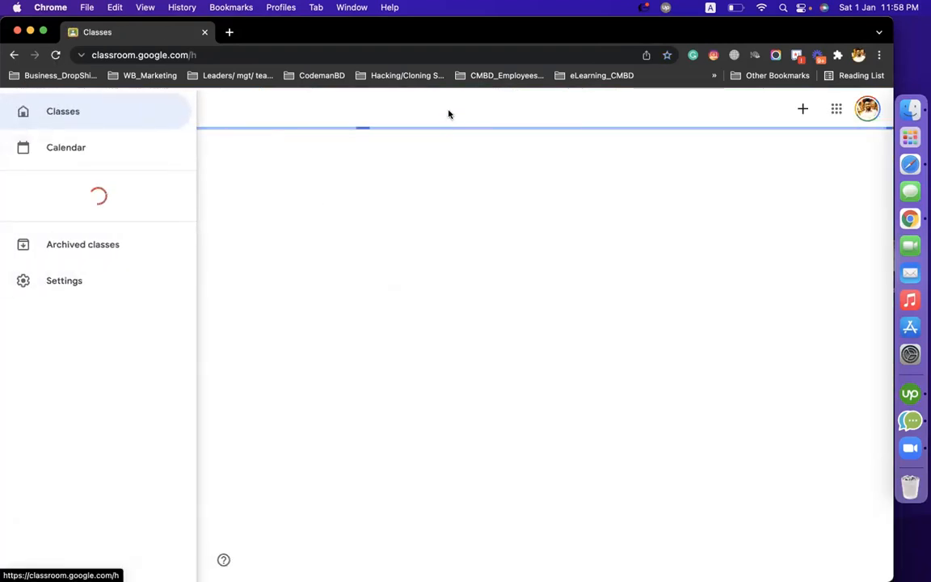
{"action": "left_click", "coordinate": [23, 109]}
{"action": "scroll", "coordinate": [77, 331], "scroll_direction": "down", "scroll_amount": 5}
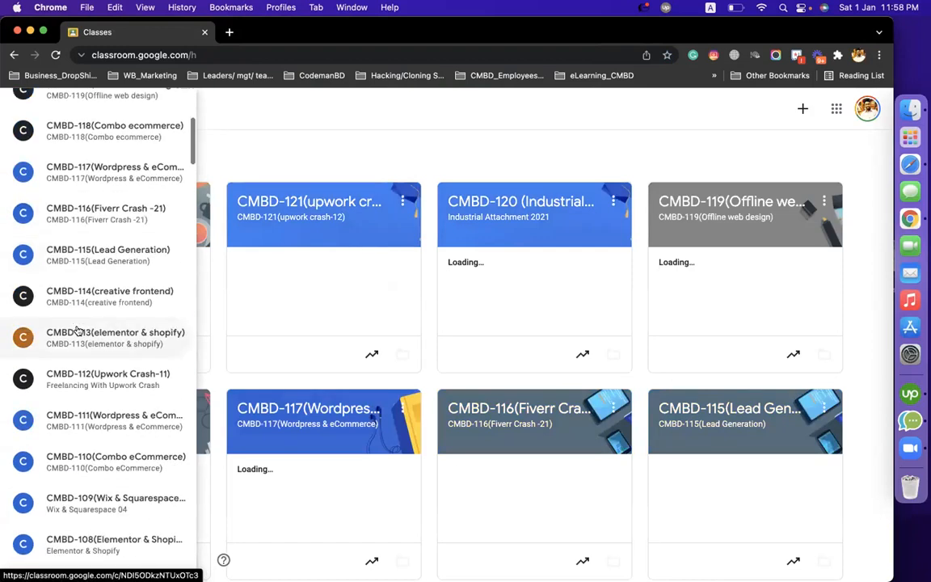
{"action": "left_click", "coordinate": [124, 495]}
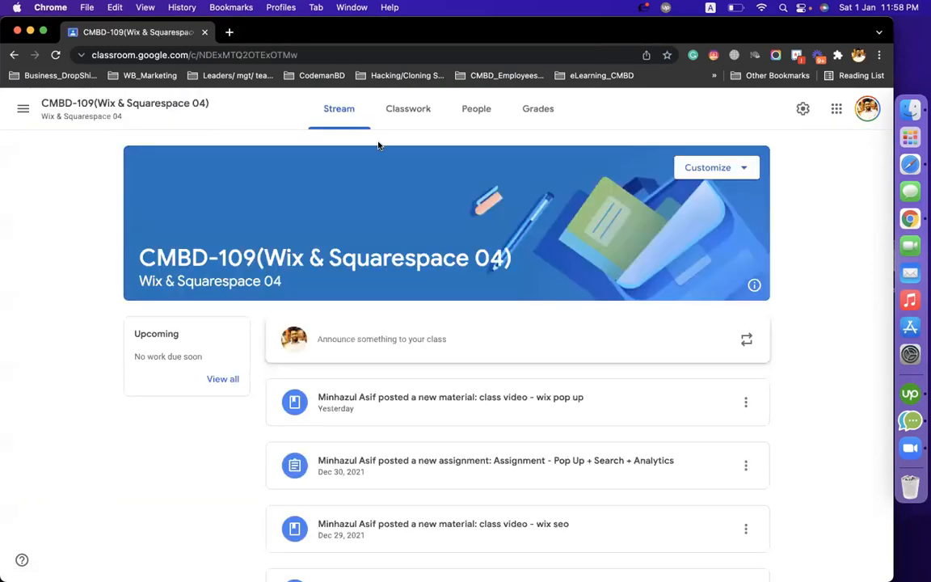
{"action": "left_click", "coordinate": [408, 105]}
{"action": "left_click", "coordinate": [245, 153]}
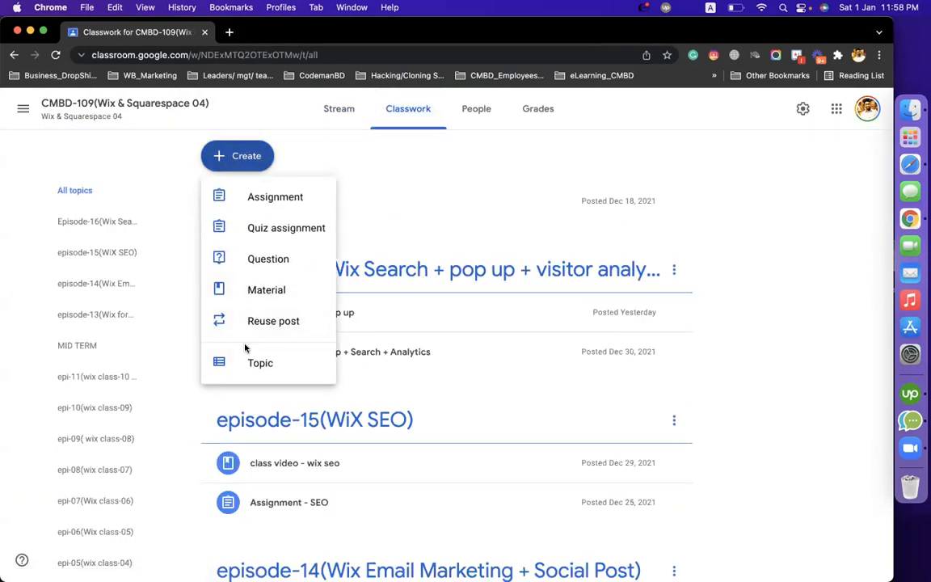
{"action": "left_click", "coordinate": [245, 356]}
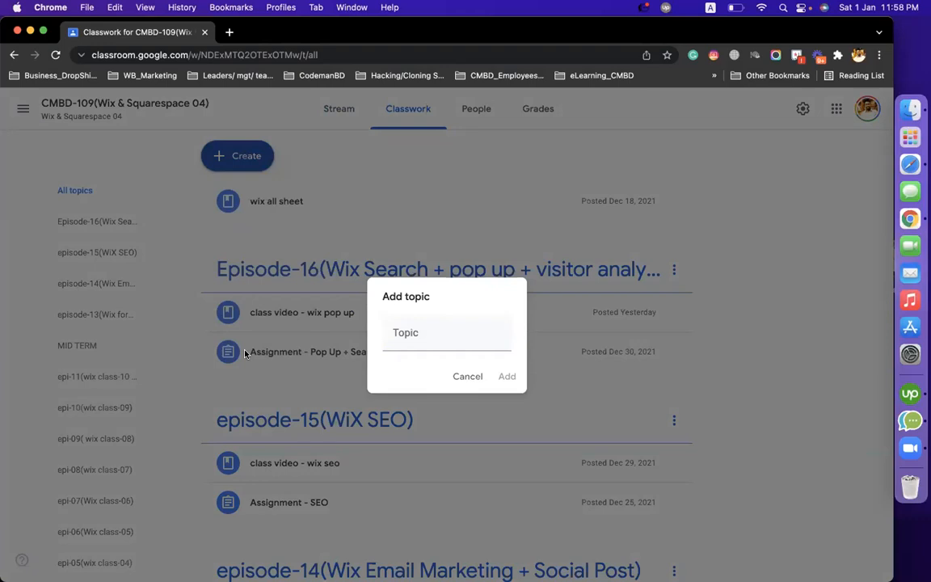
Name the topic 'Episode-17(Wix Photo gallery + currency + Invoice + owner app)', copy the name, and add it
{"action": "left_click", "coordinate": [418, 334]}
{"action": "type", "text": "W"}
{"action": "key", "text": "BackSpace"}
{"action": "type", "text": "Episode"}
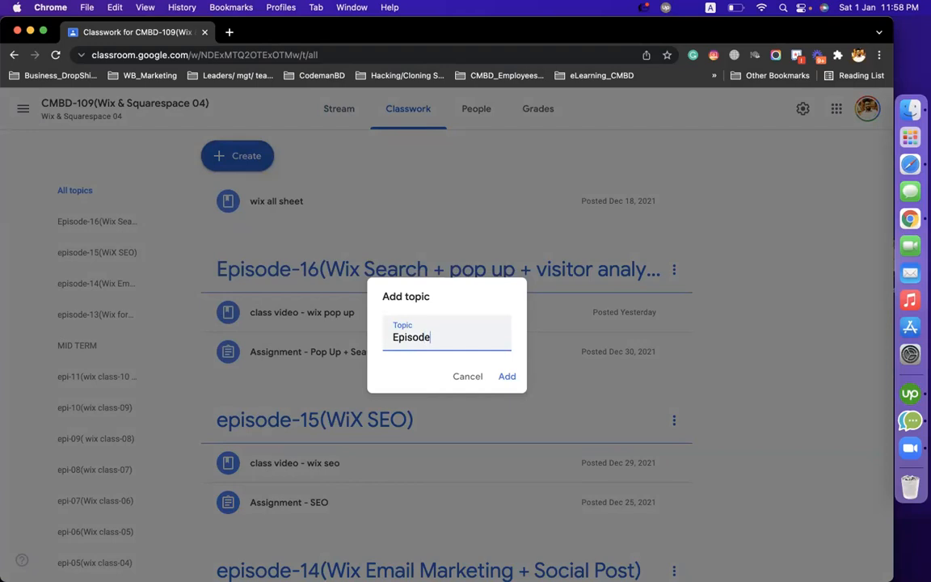
{"action": "type", "text": "-17(W"}
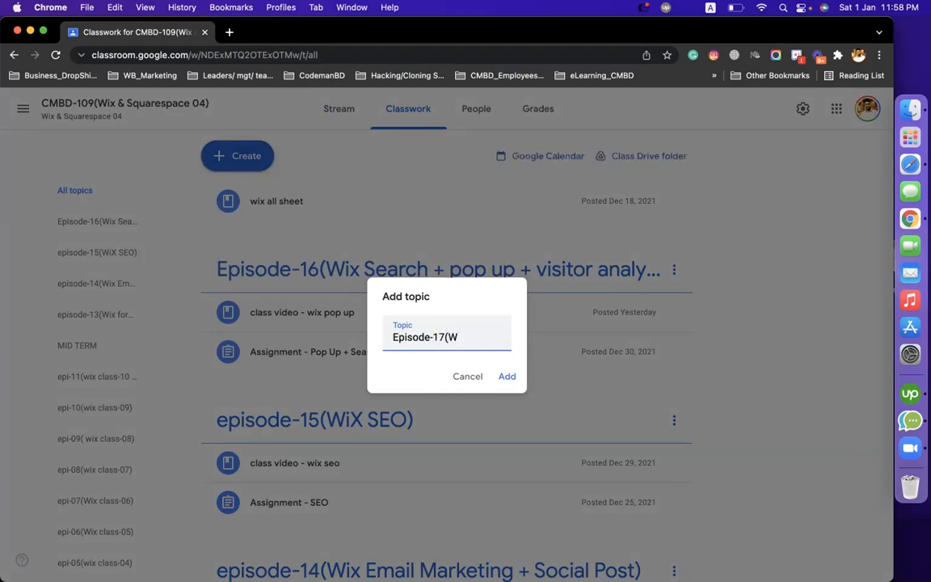
{"action": "type", "text": "ox Photo gallery"}
{"action": "type", "text": " + "}
{"action": "type", "text": "currency"}
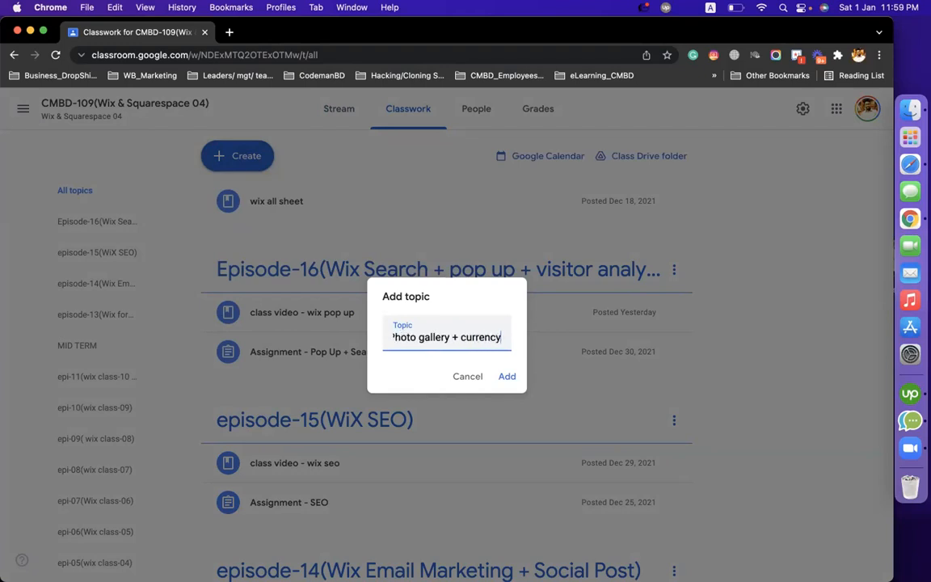
{"action": "type", "text": " + "}
{"action": "type", "text": "own"}
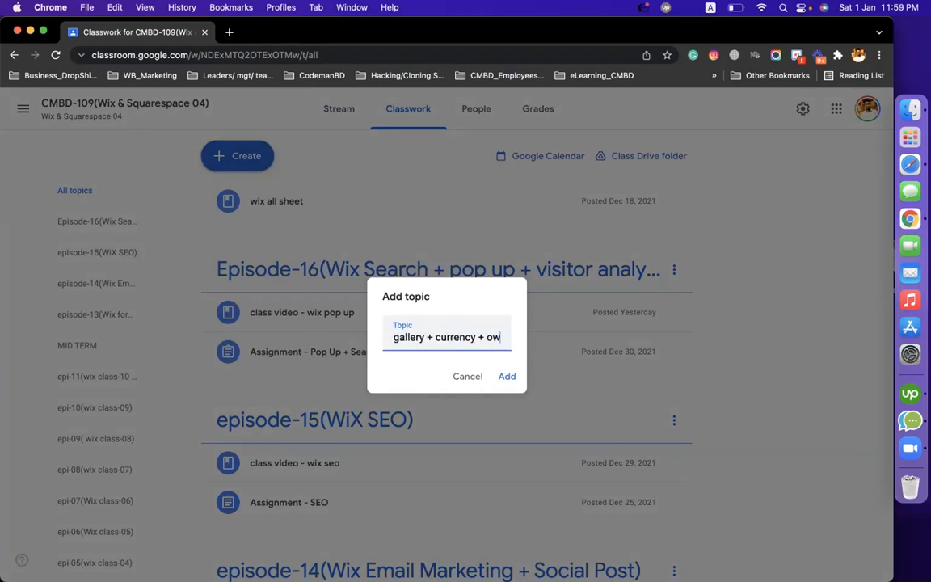
{"action": "key", "text": "BackSpace"}
{"action": "key", "text": "BackSpace"}
{"action": "key", "text": "BackSpace"}
{"action": "key", "text": "BackSpace"}
{"action": "type", "text": "In"}
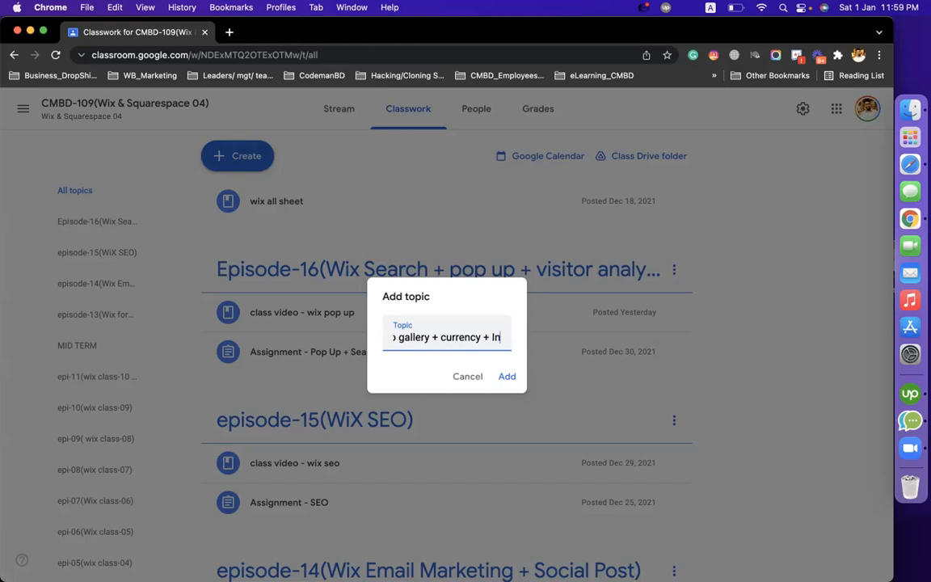
{"action": "type", "text": "voice + owner app)"}
{"action": "key", "text": "super+a"}
{"action": "key", "text": "Return"}
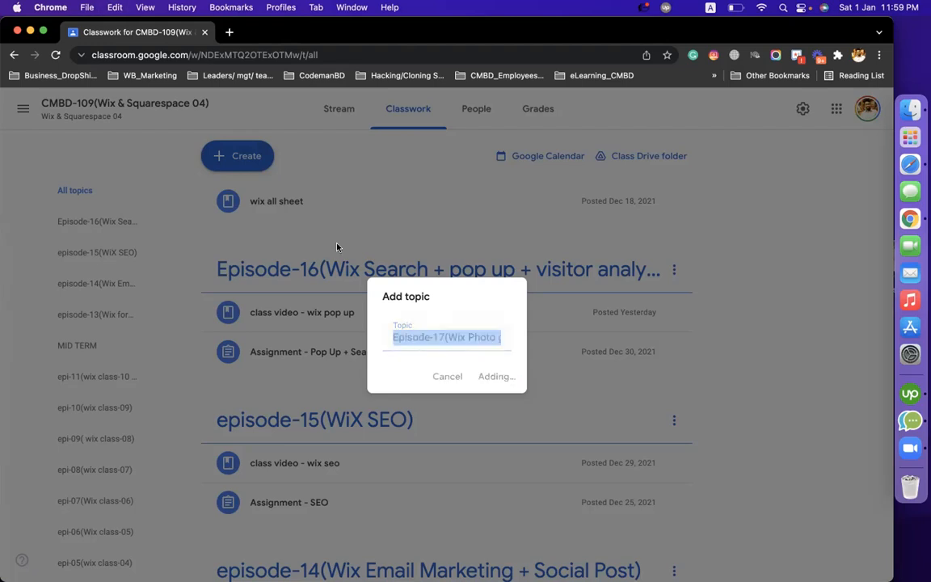
Start a new assignment titled 'assignment - Wix Photo gallery + currency + Invoice + owner app'
{"action": "left_click", "coordinate": [237, 156]}
{"action": "left_click", "coordinate": [243, 200]}
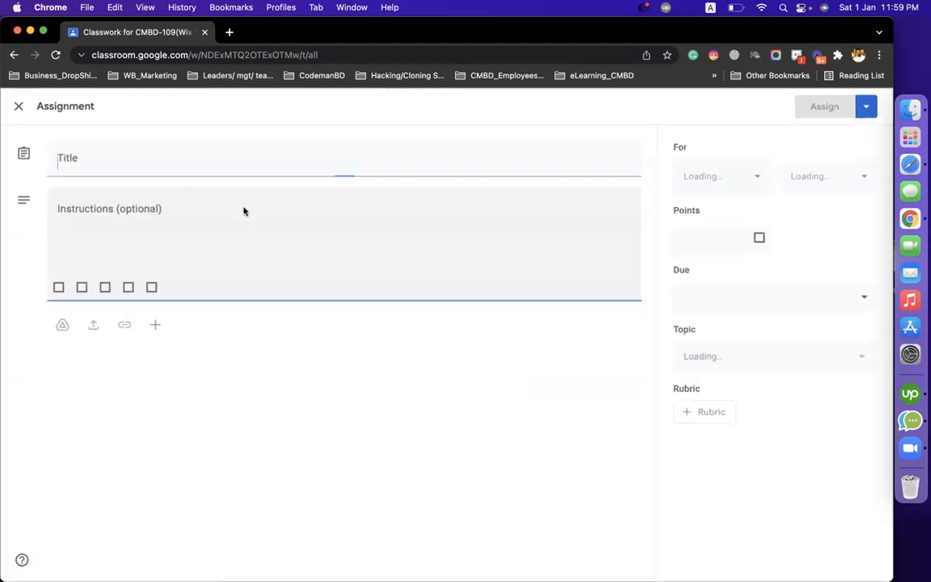
{"action": "type", "text": "assignmen"}
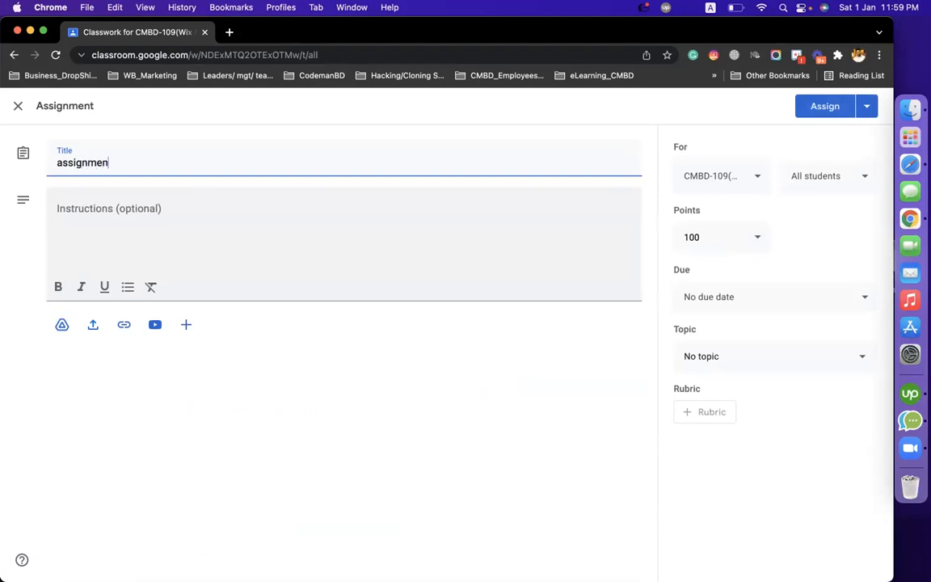
{"action": "type", "text": "t -"}
{"action": "type", "text": "Episode-17(Wix Photo gallery + currency + Invoice + owner app)"}
{"action": "left_click_drag", "start_coordinate": [173, 162], "coordinate": [114, 164]}
{"action": "key", "text": "BackSpace"}
{"action": "type", "text": "-"}
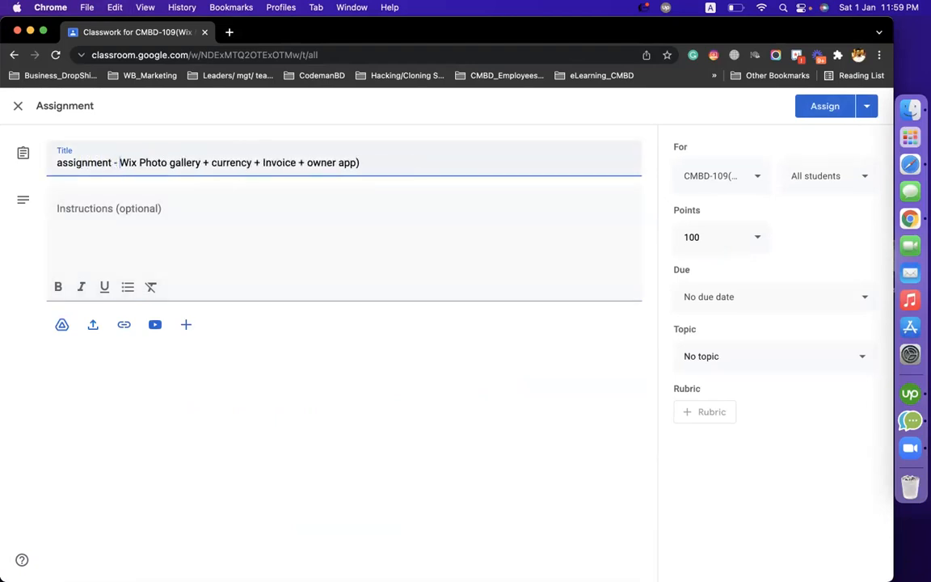
{"action": "key", "text": "BackSpace"}
Write the four numbered tasks (photo gallery, currency converter, price quote + invoice, owner app) plus docs-upload instructions
{"action": "left_click", "coordinate": [255, 218]}
{"action": "type", "text": "1. Photo gallery - portfolio set up > link"}
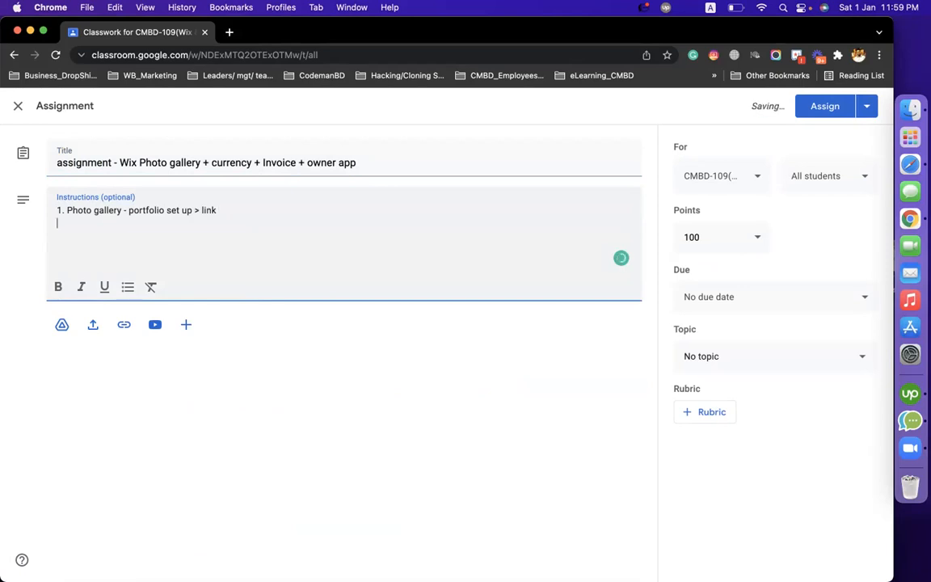
{"action": "key", "text": "Return"}
{"action": "type", "text": "2. Currency convert"}
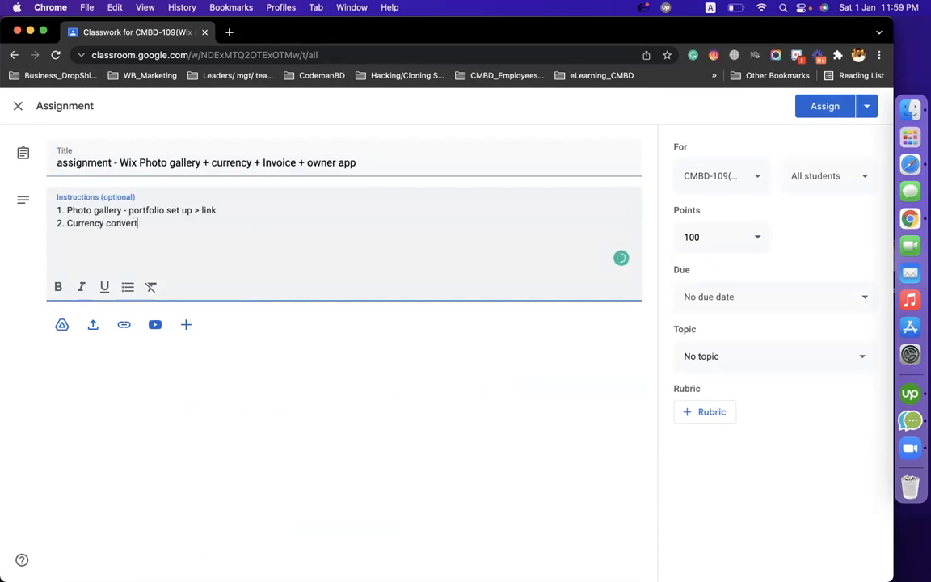
{"action": "type", "text": "er add - sna"}
{"action": "type", "text": "rice qu"}
{"action": "type", "text": "ote "}
{"action": "type", "text": "+ "}
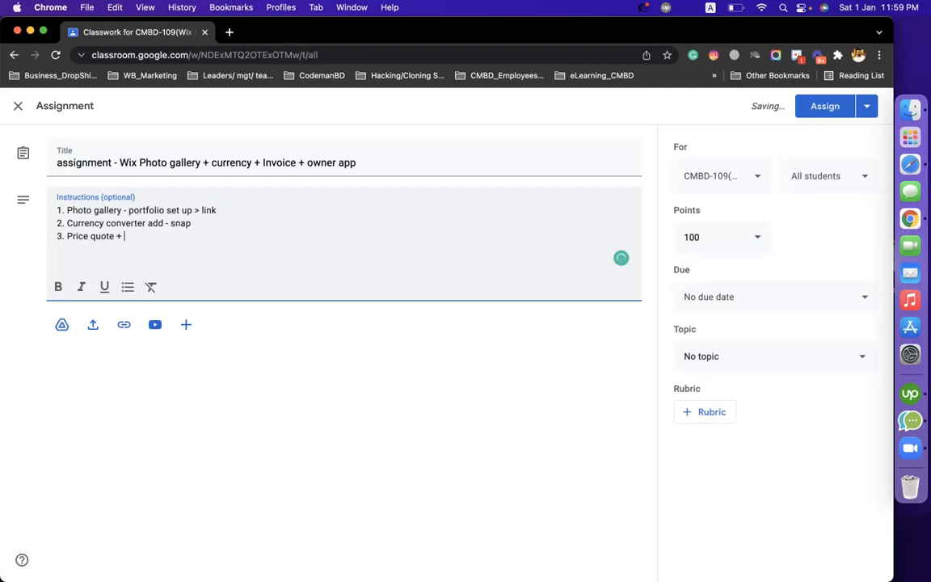
{"action": "type", "text": "invoice > send your"}
{"action": "key", "text": "BackSpace"}
{"action": "key", "text": "BackSpace"}
{"action": "key", "text": "BackSpace"}
{"action": "key", "text": "BackSpace"}
{"action": "type", "text": "to your email "}
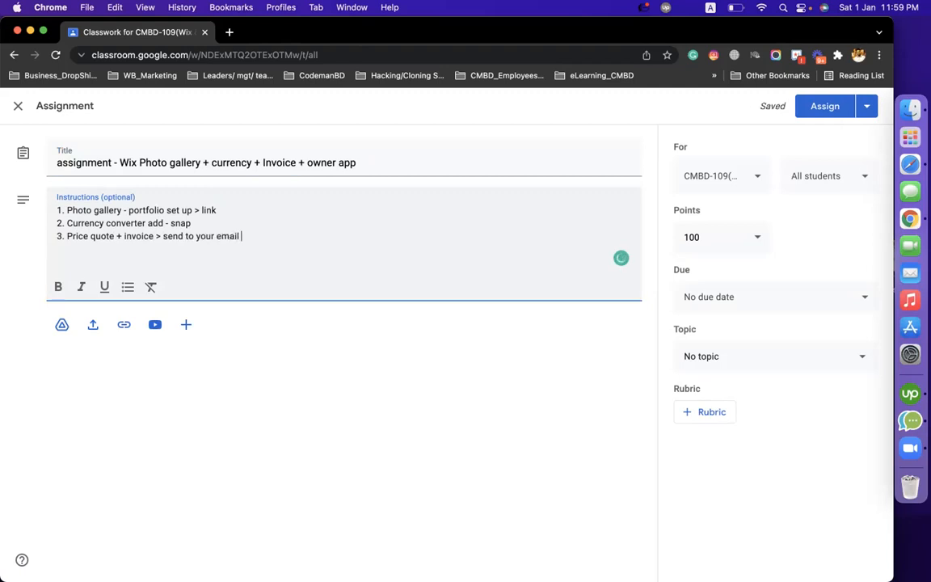
{"action": "type", "text": "> mail (snap"}
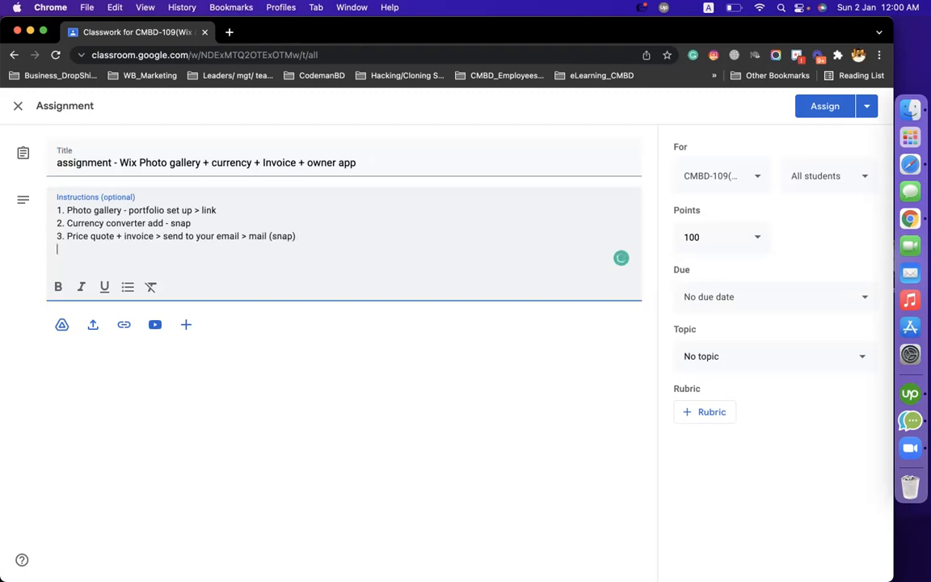
{"action": "type", "text": "4. Owner app > mobile theke snap >"}
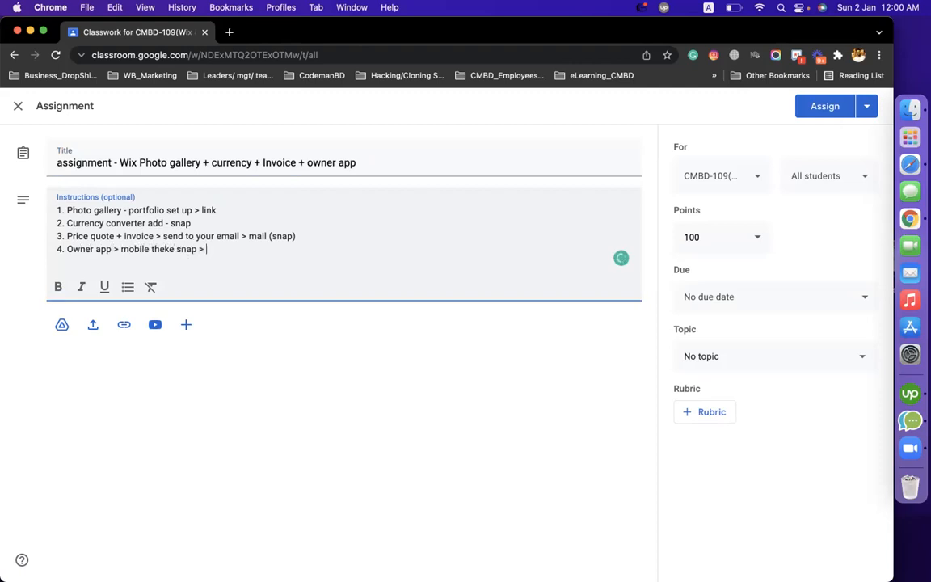
{"action": "key", "text": "Return"}
{"action": "type", "text": "all snaps and links upload "}
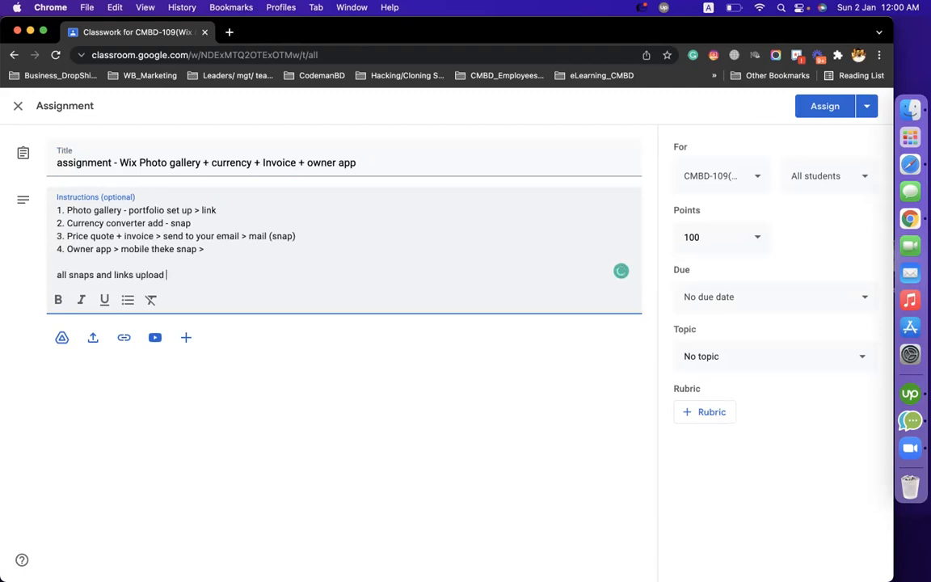
{"action": "type", "text": "at a docs > submit s"}
{"action": "key", "text": "BackSpace"}
End the instructions with 'submit here' and file the assignment under the Episode-17 topic
{"action": "type", "text": "here"}
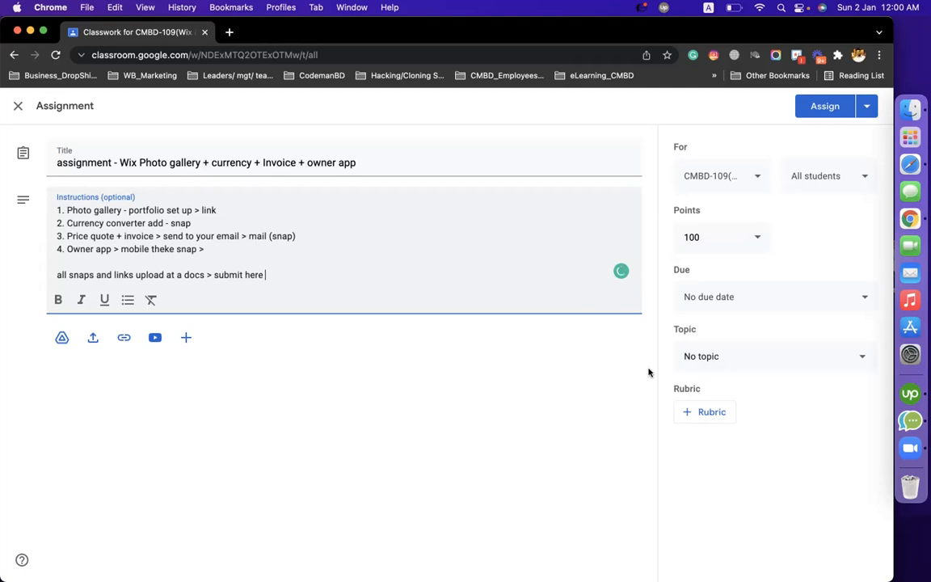
{"action": "left_click", "coordinate": [773, 356]}
{"action": "scroll", "coordinate": [824, 548], "scroll_direction": "down", "scroll_amount": 3}
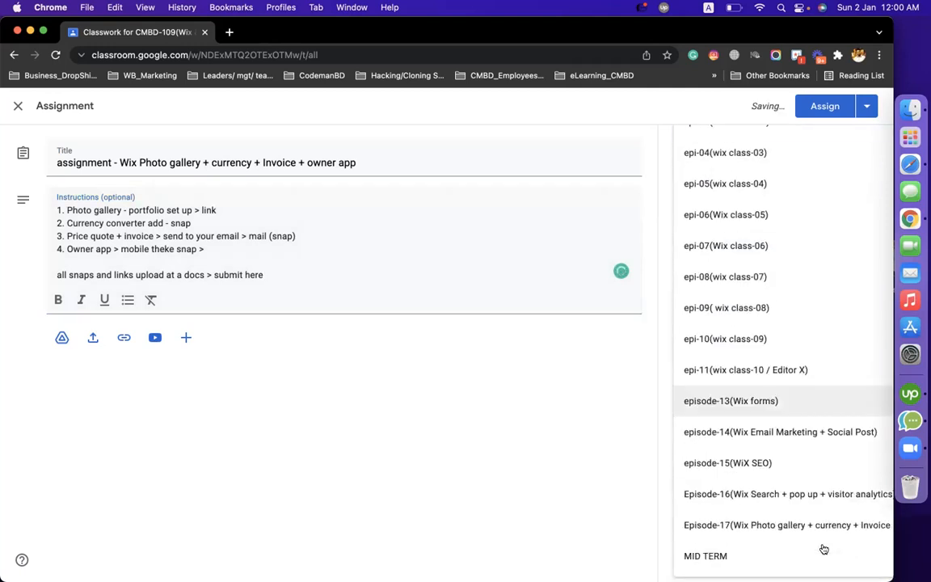
{"action": "left_click", "coordinate": [801, 526]}
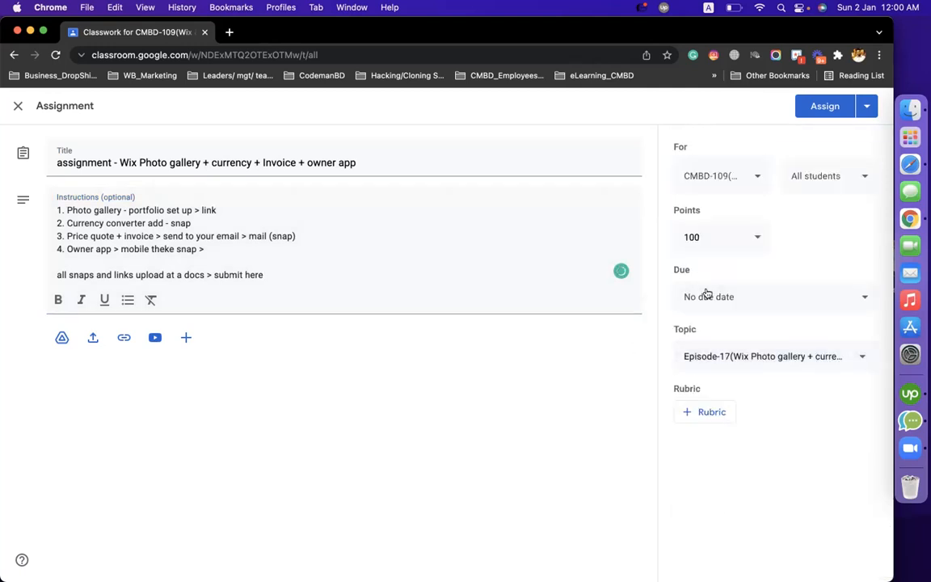
Also assign it to class CMBD-99 and post the assignment
{"action": "left_click", "coordinate": [715, 178]}
{"action": "scroll", "coordinate": [747, 386], "scroll_direction": "down", "scroll_amount": 5}
{"action": "scroll", "coordinate": [749, 388], "scroll_direction": "down", "scroll_amount": 5}
{"action": "left_click", "coordinate": [750, 400]}
{"action": "left_click", "coordinate": [519, 384]}
{"action": "left_click", "coordinate": [813, 112]}
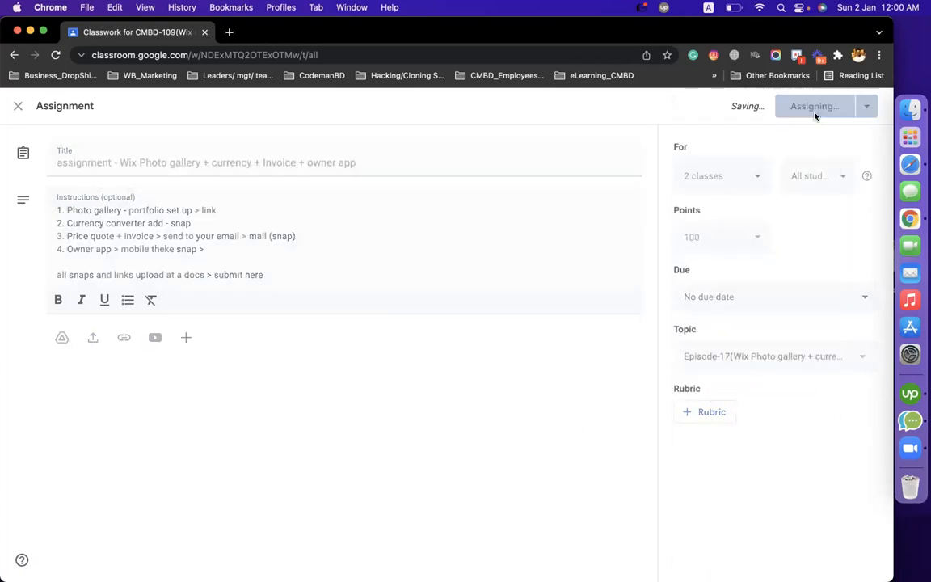